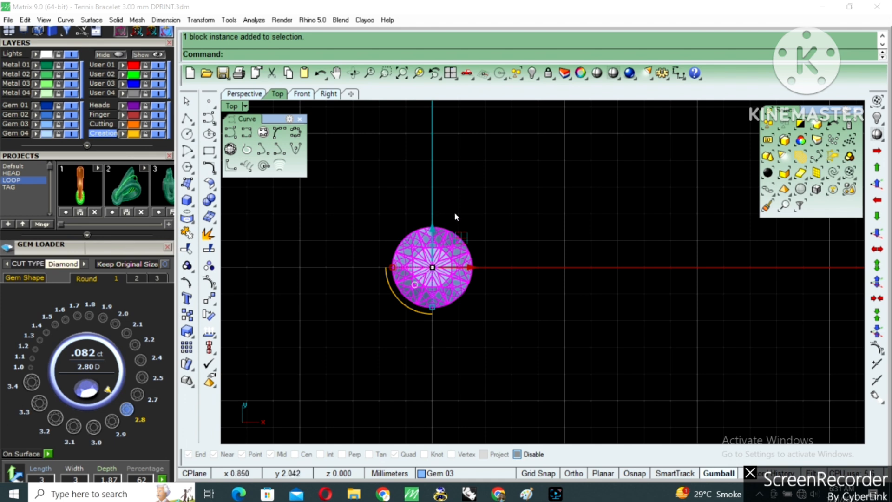
Draw a 3 mm diameter circle centred on the origin
{"action": "key", "text": "Return"}
{"action": "key", "text": "Escape"}
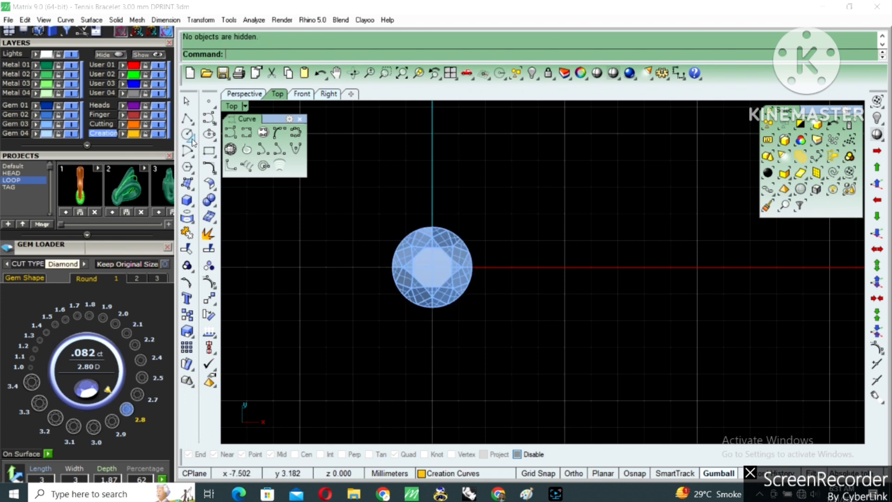
{"action": "left_click", "coordinate": [191, 137]}
{"action": "type", "text": "0"}
{"action": "key", "text": "Return"}
{"action": "type", "text": "3"}
{"action": "key", "text": "Return"}
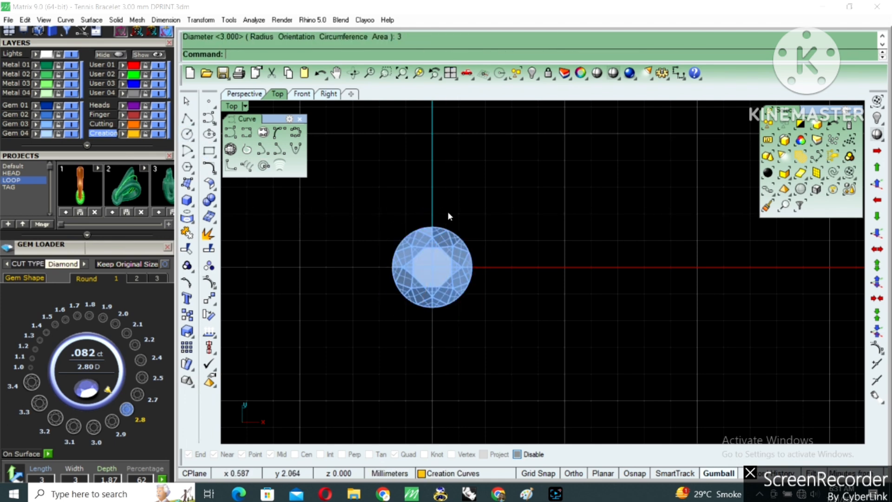
Select the round gem and hide it
{"action": "scroll", "coordinate": [441, 240], "scroll_direction": "up", "scroll_amount": 4}
{"action": "left_click", "coordinate": [440, 244]}
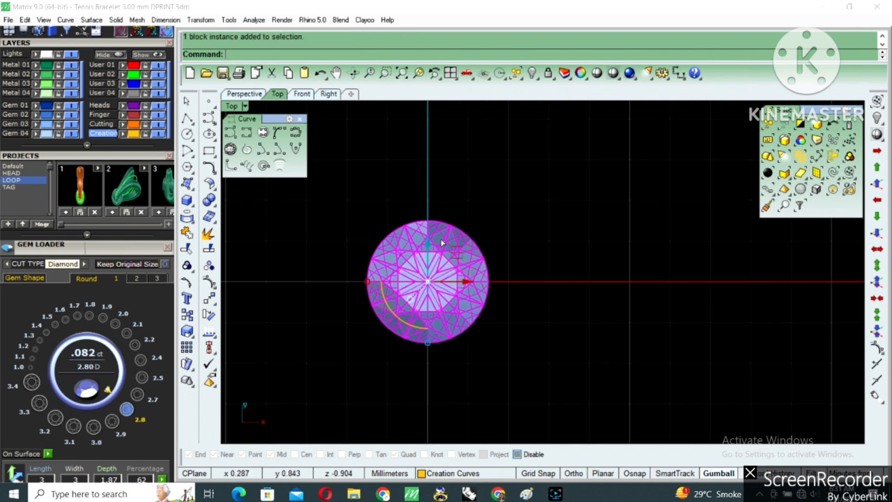
{"action": "left_click", "coordinate": [532, 74]}
{"action": "right_click_drag", "start_coordinate": [478, 194], "coordinate": [497, 165]}
Offset the circle outward by 0.1 mm
{"action": "left_click_drag", "start_coordinate": [512, 168], "coordinate": [465, 226]}
{"action": "right_click_drag", "start_coordinate": [474, 229], "coordinate": [484, 214]}
{"action": "key", "text": "BackSpace"}
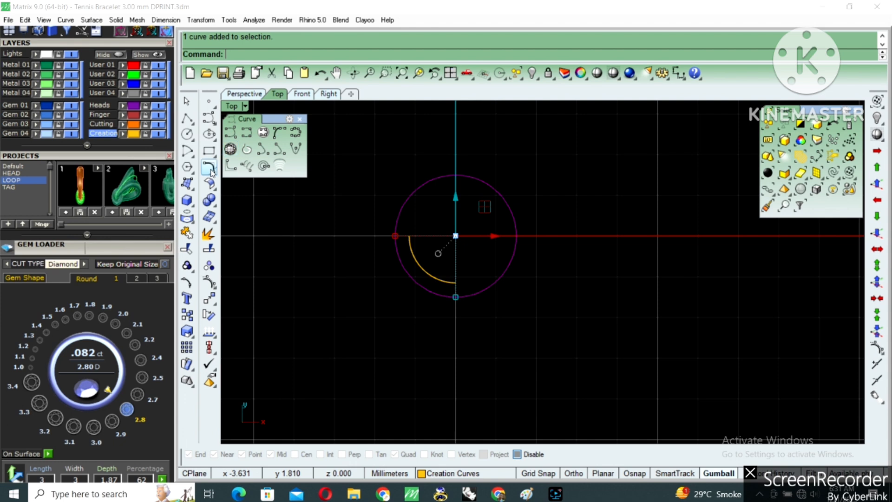
{"action": "left_click", "coordinate": [215, 173]}
{"action": "type", "text": ".1"}
{"action": "key", "text": "Return"}
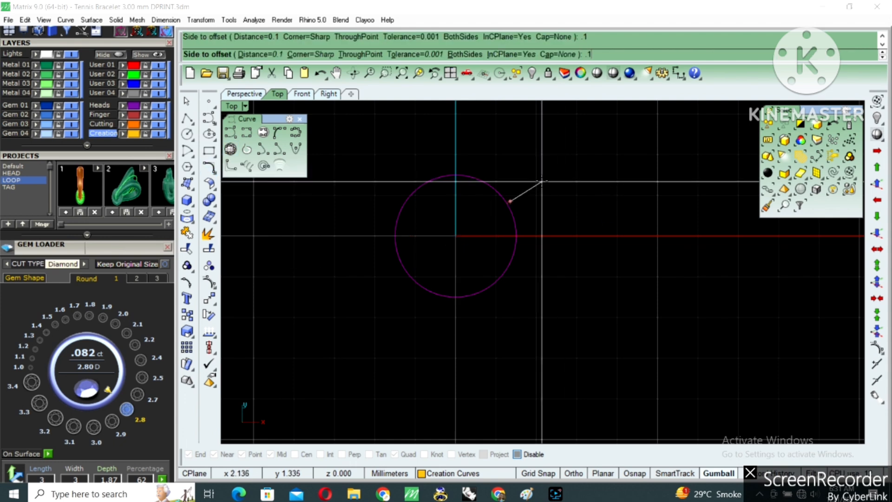
{"action": "left_click", "coordinate": [542, 182]}
Create a bounding box around the outer circle using world coordinates
{"action": "left_click", "coordinate": [501, 189]}
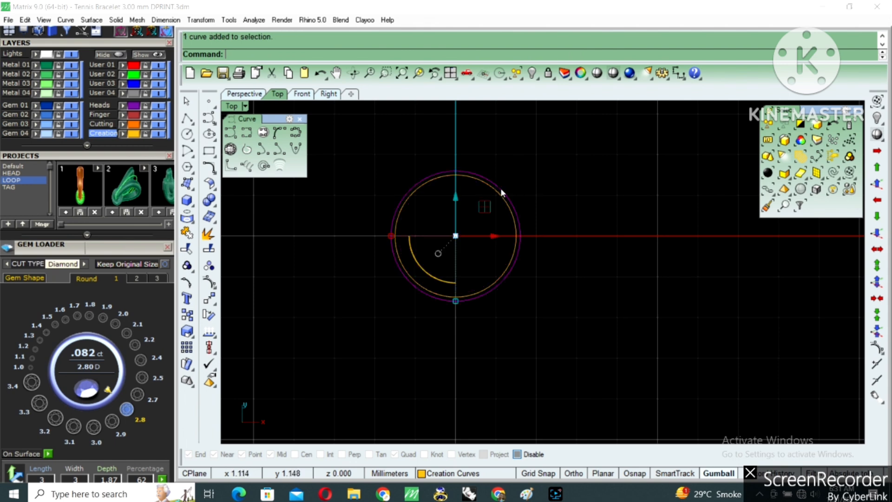
{"action": "left_click", "coordinate": [253, 20]}
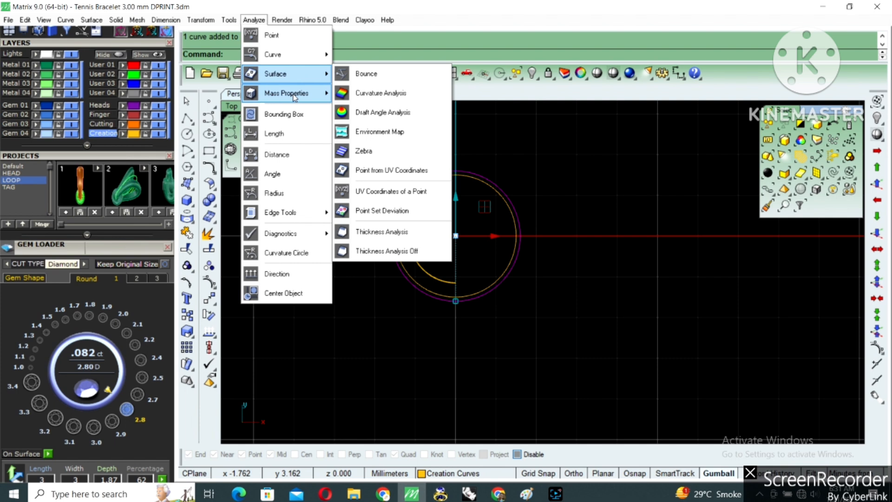
{"action": "mouse_move", "coordinate": [294, 97]}
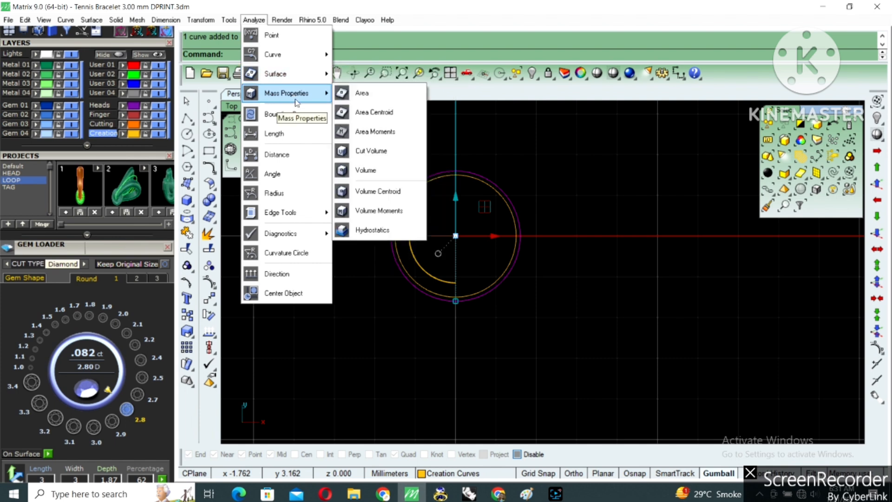
{"action": "left_click", "coordinate": [279, 115]}
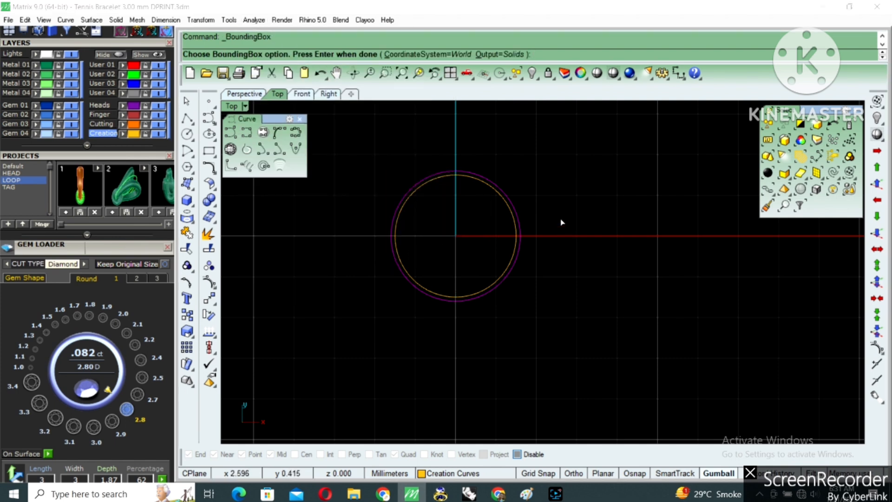
{"action": "key", "text": "Return"}
{"action": "key", "text": "Escape"}
Offset the bounding square outward by 0.1 mm and remove the original square
{"action": "left_click", "coordinate": [521, 188]}
{"action": "scroll", "coordinate": [516, 187], "scroll_direction": "up", "scroll_amount": 2}
{"action": "left_click", "coordinate": [490, 187]}
{"action": "key", "text": "Delete"}
{"action": "left_click", "coordinate": [480, 188]}
{"action": "right_click_drag", "start_coordinate": [476, 196], "coordinate": [498, 194]}
{"action": "right_click", "coordinate": [509, 182]}
{"action": "left_click", "coordinate": [505, 188]}
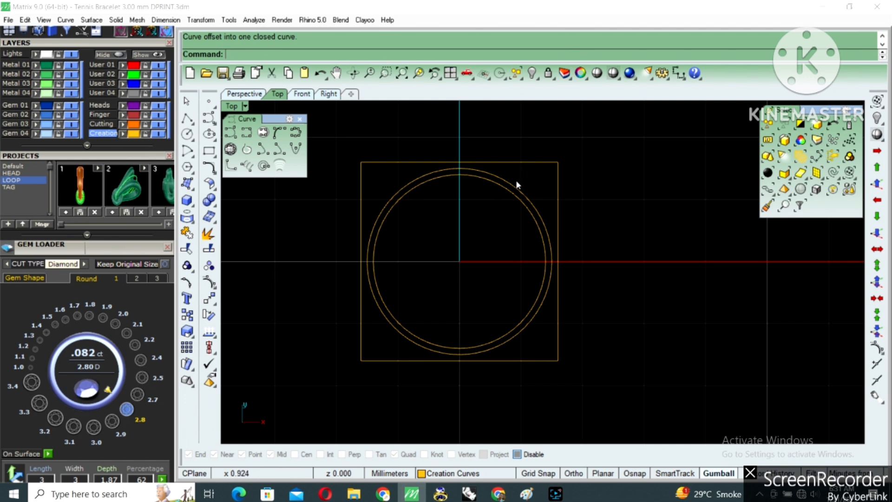
Switch to the maximized Perspective view and explode the outer square into segments
{"action": "left_click", "coordinate": [187, 134]}
{"action": "key", "text": "Escape"}
{"action": "left_click", "coordinate": [517, 163]}
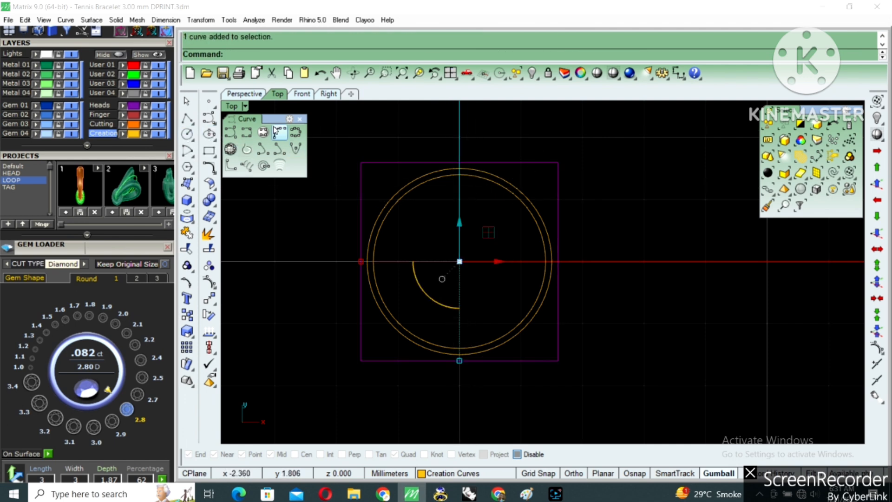
{"action": "double_click", "coordinate": [232, 106]}
{"action": "double_click", "coordinate": [556, 108]}
{"action": "scroll", "coordinate": [623, 216], "scroll_direction": "up", "scroll_amount": 4}
{"action": "right_click_drag", "start_coordinate": [628, 297], "coordinate": [581, 236]}
{"action": "scroll", "coordinate": [580, 236], "scroll_direction": "up", "scroll_amount": 3}
{"action": "type", "text": "jj"}
{"action": "key", "text": "Return"}
{"action": "key", "text": "BackSpace"}
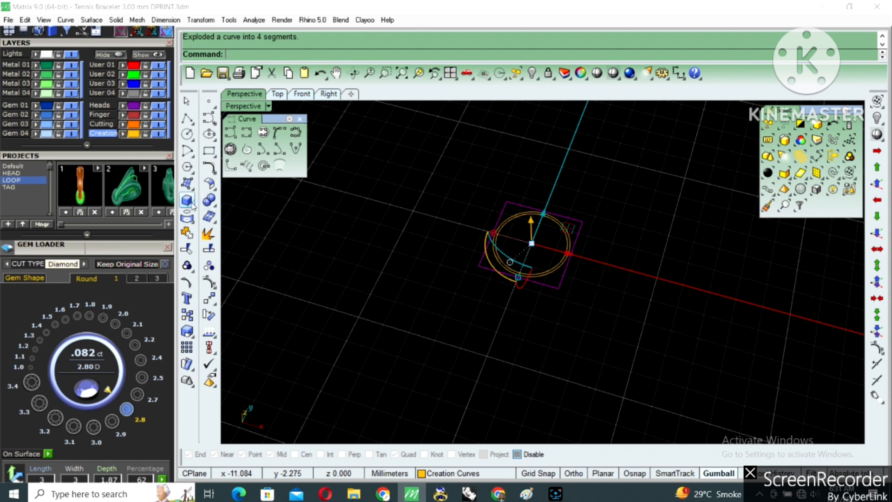
Extrude the square 0.8 mm downward as a solid with BothSides turned off
{"action": "left_click", "coordinate": [191, 206]}
{"action": "left_click", "coordinate": [254, 257]}
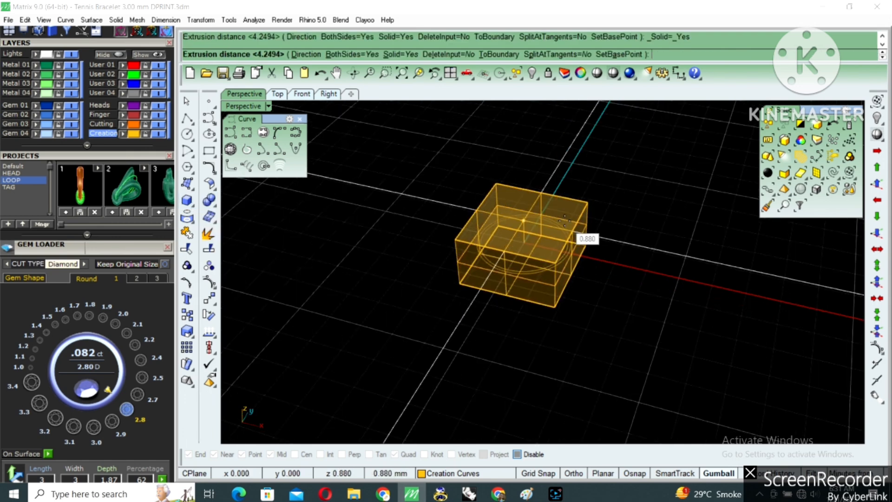
{"action": "type", "text": "B"}
{"action": "key", "text": "Return"}
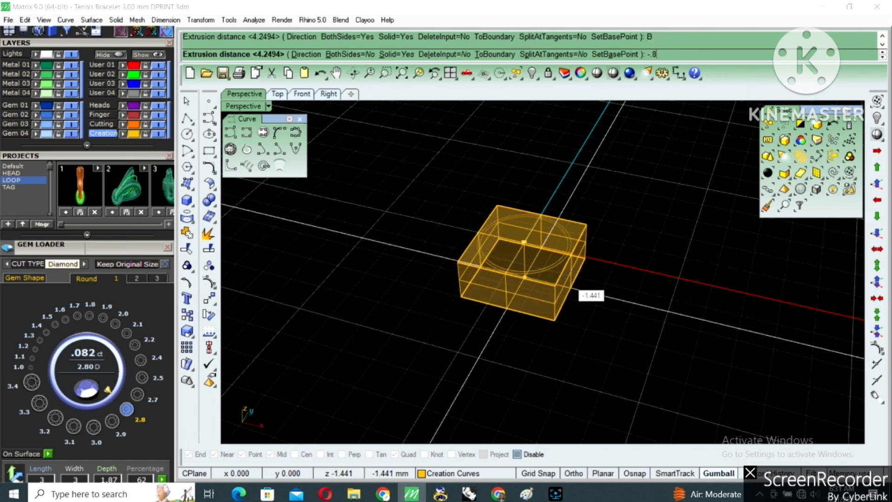
{"action": "type", "text": "-8"}
{"action": "key", "text": "Return"}
Show the hidden gem again together with the square block
{"action": "scroll", "coordinate": [569, 263], "scroll_direction": "up", "scroll_amount": 4}
{"action": "right_click_drag", "start_coordinate": [555, 229], "coordinate": [559, 244]}
{"action": "key", "text": "ctrl+shift+h"}
{"action": "left_click", "coordinate": [524, 244]}
{"action": "right_click", "coordinate": [523, 243]}
{"action": "left_click", "coordinate": [524, 244]}
{"action": "left_click", "coordinate": [817, 192]}
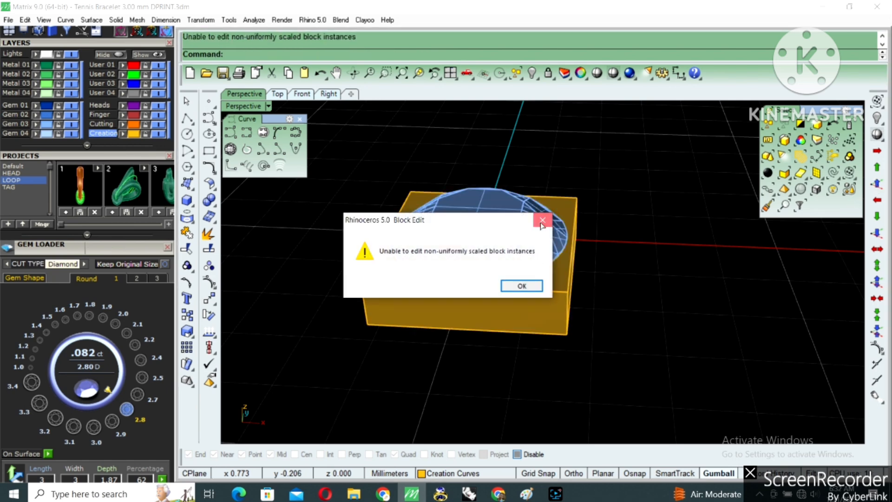
{"action": "left_click", "coordinate": [543, 223]}
{"action": "left_click", "coordinate": [878, 184]}
{"action": "right_click", "coordinate": [603, 228]}
Extract a copy of the block's bottom face
{"action": "left_click", "coordinate": [595, 258]}
{"action": "right_click_drag", "start_coordinate": [595, 261], "coordinate": [538, 301]}
{"action": "scroll", "coordinate": [548, 291], "scroll_direction": "up", "scroll_amount": 2}
{"action": "key", "text": "ctrl+e"}
{"action": "left_click", "coordinate": [531, 304]}
{"action": "scroll", "coordinate": [539, 272], "scroll_direction": "down", "scroll_amount": 4}
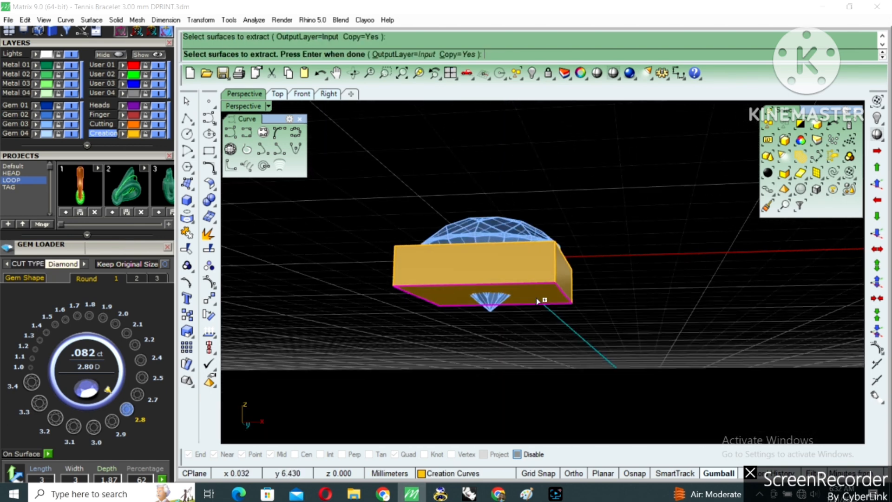
{"action": "key", "text": "Return"}
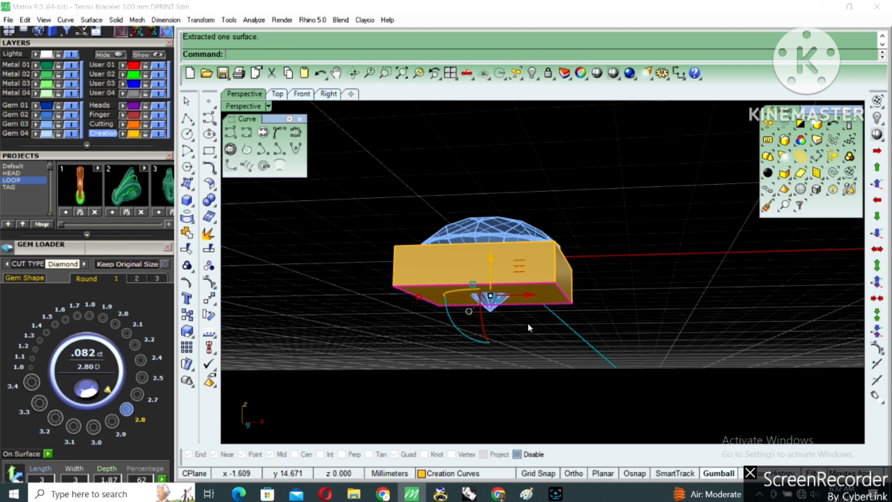
Isolate the extracted bottom surface by hiding the gem, circles and block, and select it
{"action": "type", "text": "hide"}
{"action": "key", "text": "Return"}
{"action": "right_click_drag", "start_coordinate": [536, 312], "coordinate": [530, 293]}
{"action": "left_click", "coordinate": [531, 294]}
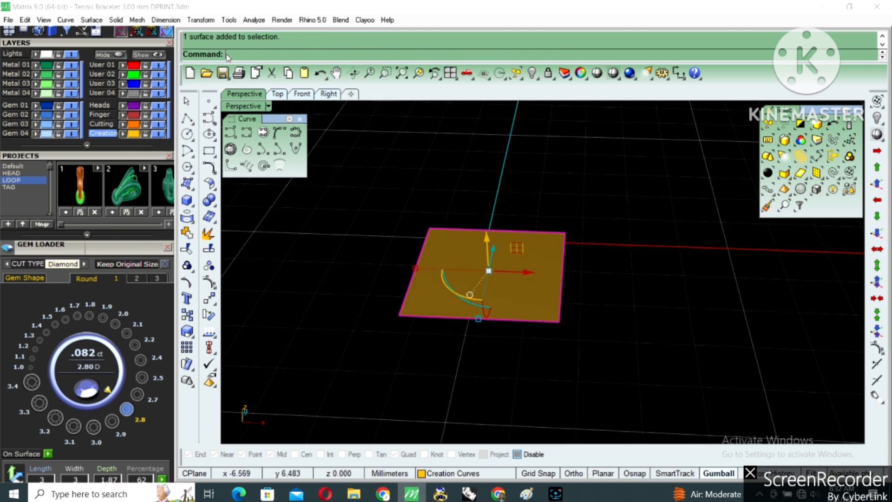
Duplicate the surface's border as a curve and delete the surface
{"action": "type", "text": "DB"}
{"action": "key", "text": "Return"}
{"action": "key", "text": "Escape"}
{"action": "left_click", "coordinate": [555, 261]}
{"action": "key", "text": "Delete"}
Offset the square border curve inward by 0.8 mm and select both squares
{"action": "left_click_drag", "start_coordinate": [603, 205], "coordinate": [546, 244]}
{"action": "right_click_drag", "start_coordinate": [547, 245], "coordinate": [494, 248]}
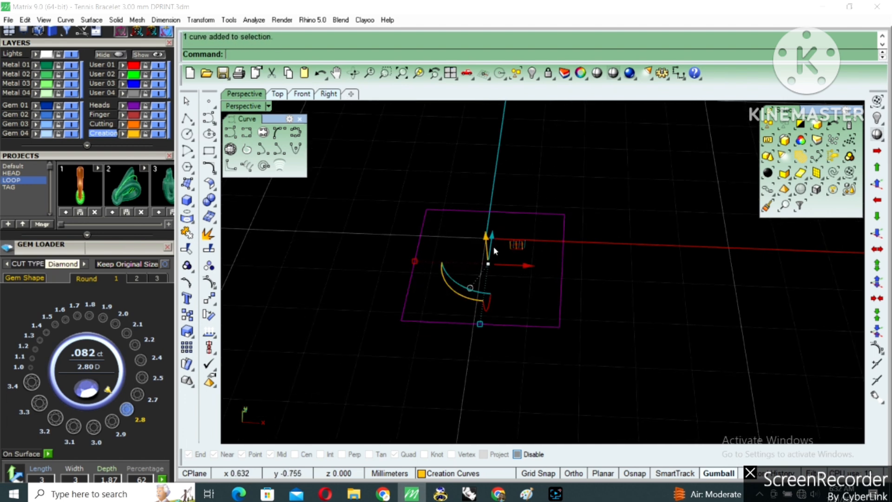
{"action": "left_click", "coordinate": [211, 170]}
{"action": "left_click", "coordinate": [263, 188]}
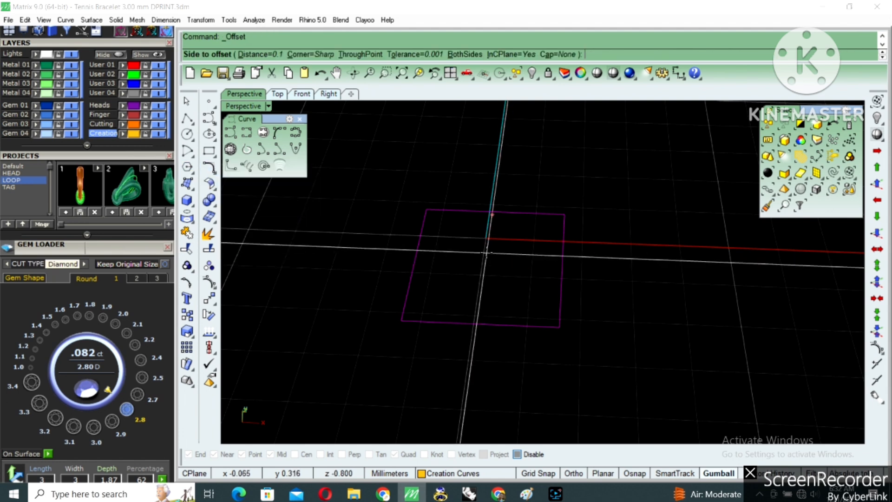
{"action": "key", "text": "Return"}
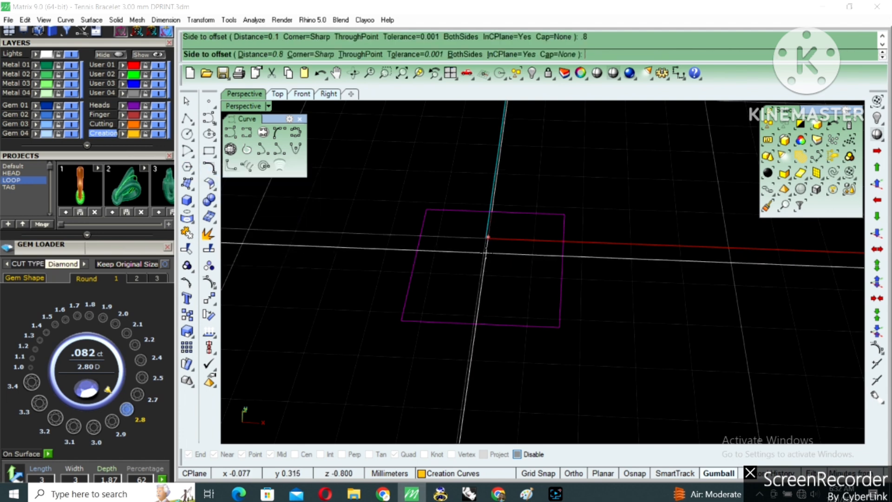
{"action": "left_click", "coordinate": [485, 253]}
{"action": "left_click", "coordinate": [511, 294], "text": "shift"}
Try moving both squares down by 2.1 mm
{"action": "right_click_drag", "start_coordinate": [505, 301], "coordinate": [493, 250]}
{"action": "left_click", "coordinate": [489, 247]}
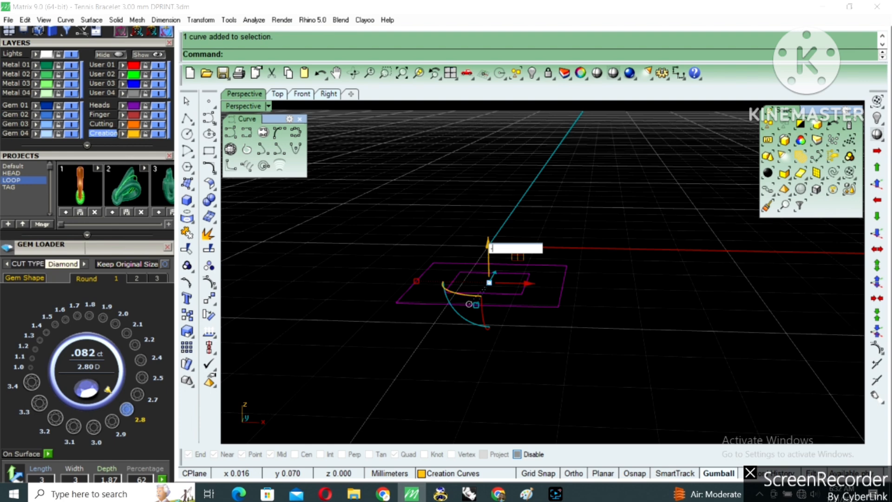
{"action": "type", "text": "-2.1"}
{"action": "key", "text": "Return"}
{"action": "right_click_drag", "start_coordinate": [489, 245], "coordinate": [518, 281]}
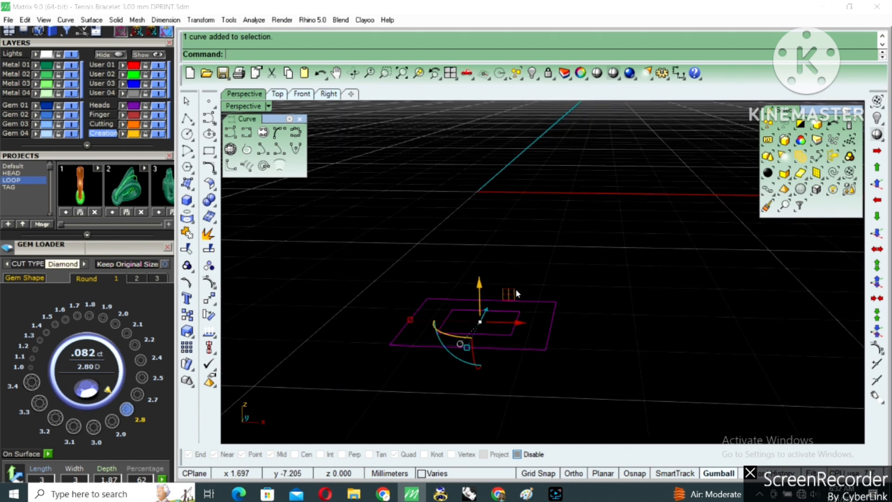
{"action": "key", "text": "ctrl+z"}
Move both squares down by 1.8 mm
{"action": "left_click", "coordinate": [478, 197]}
{"action": "type", "text": "-1.8"}
{"action": "key", "text": "Return"}
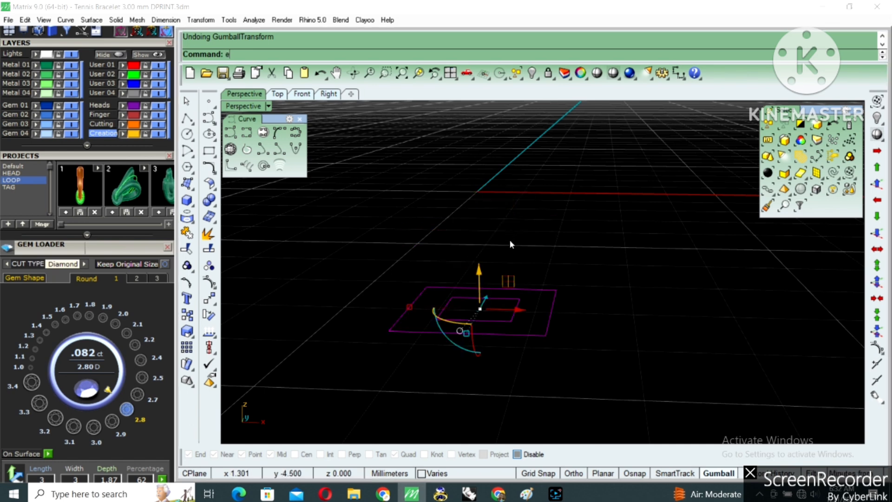
Try extruding the two squares upward 0.8 mm into a solid frame
{"action": "type", "text": "e"}
{"action": "key", "text": "Return"}
{"action": "left_click", "coordinate": [500, 251]}
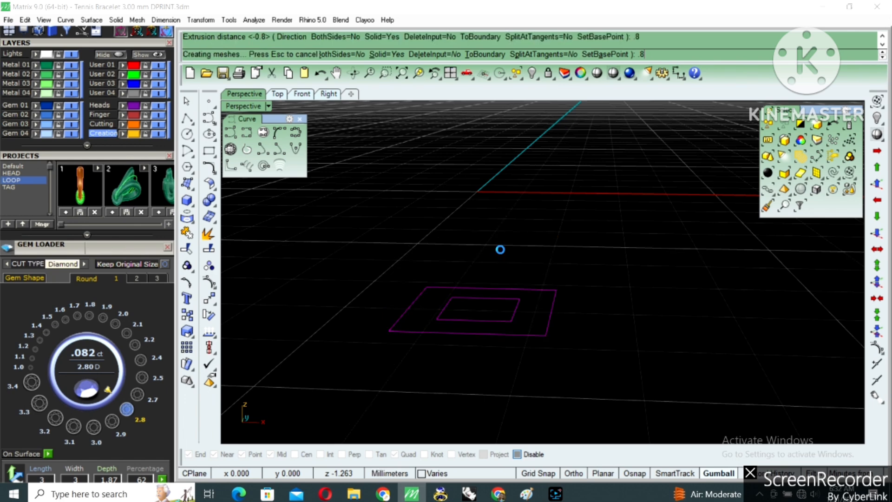
{"action": "key", "text": "Delete"}
{"action": "right_click_drag", "start_coordinate": [479, 307], "coordinate": [437, 281]}
{"action": "key", "text": "ctrl+z"}
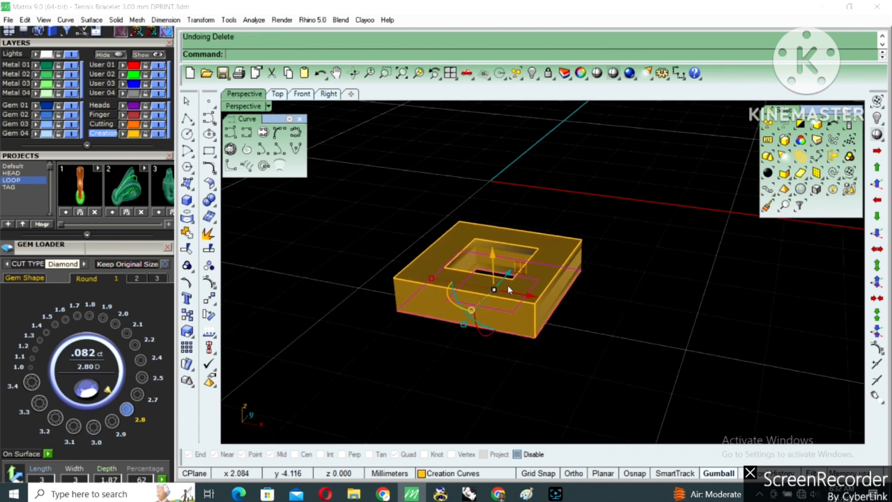
{"action": "key", "text": "ctrl+z"}
Re-extrude the exploded squares into a 0.8 mm solid frame and delete the source curves
{"action": "key", "text": "ctrl+e"}
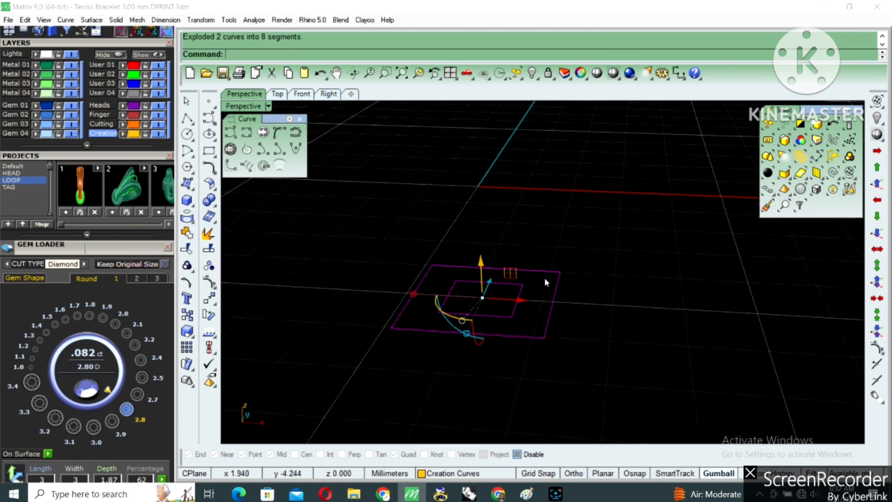
{"action": "key", "text": "ctrl+e"}
{"action": "left_click", "coordinate": [543, 270]}
{"action": "mouse_move", "coordinate": [542, 271]}
{"action": "right_mouse_down"}
{"action": "mouse_move", "coordinate": [484, 285]}
{"action": "mouse_move", "coordinate": [544, 255]}
{"action": "right_mouse_up"}
{"action": "key", "text": "Delete"}
Show the hidden gem, circles and upper block above the lower frame
{"action": "key", "text": "ctrl+shift+h"}
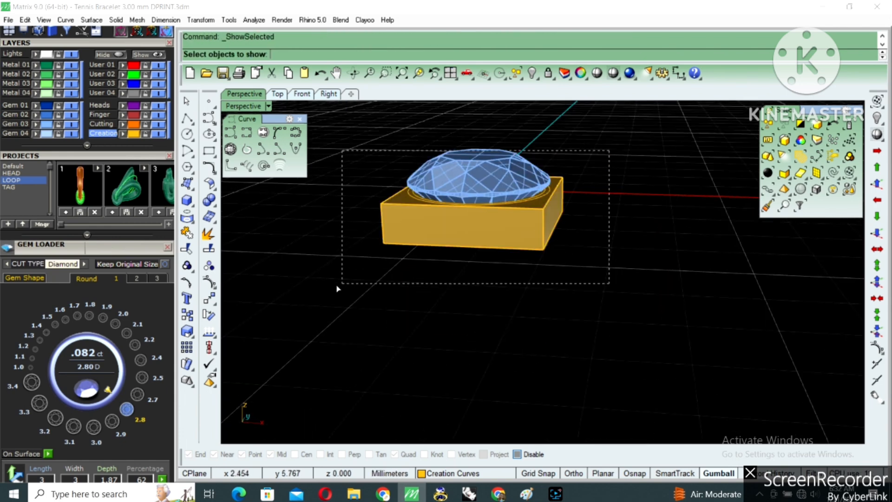
{"action": "left_click_drag", "start_coordinate": [347, 282], "coordinate": [346, 282]}
{"action": "right_click", "coordinate": [469, 281]}
{"action": "mouse_move", "coordinate": [470, 280]}
{"action": "right_mouse_down"}
{"action": "mouse_move", "coordinate": [473, 241]}
{"action": "mouse_move", "coordinate": [478, 292]}
{"action": "mouse_move", "coordinate": [455, 279]}
{"action": "right_mouse_up"}
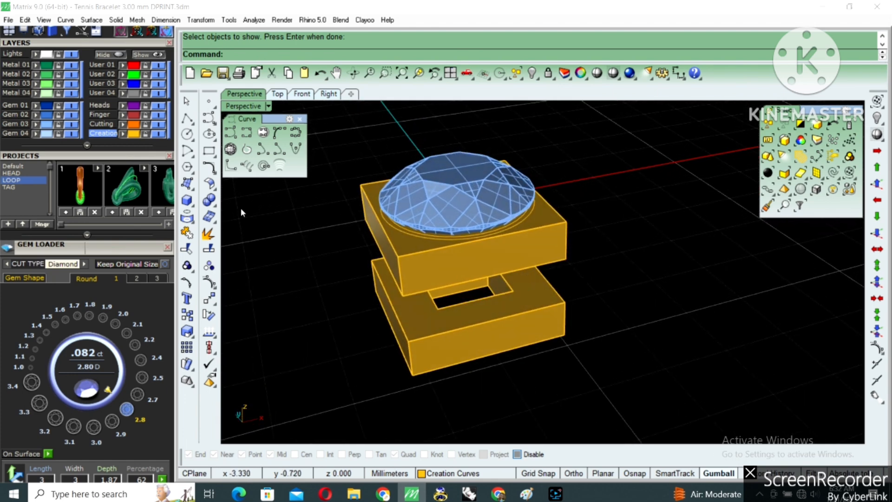
Draw a 0.7 mm square starting from a front top corner of the lower frame
{"action": "left_click", "coordinate": [207, 152]}
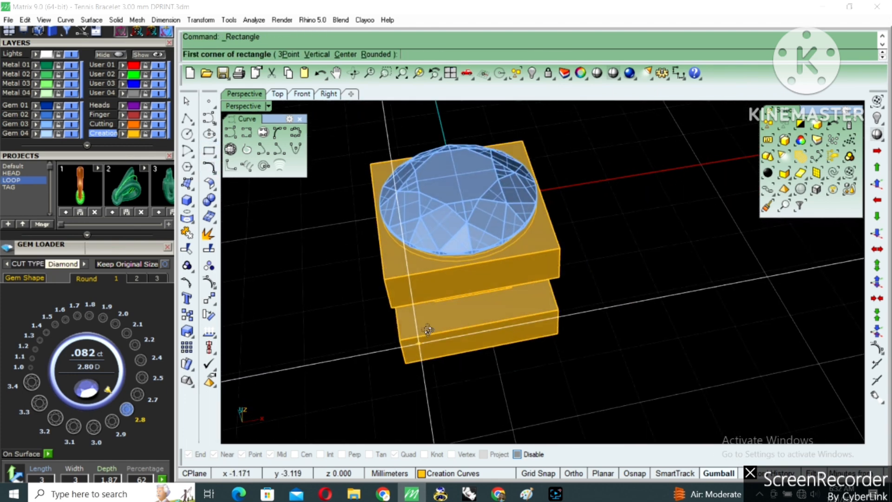
{"action": "left_click", "coordinate": [398, 340]}
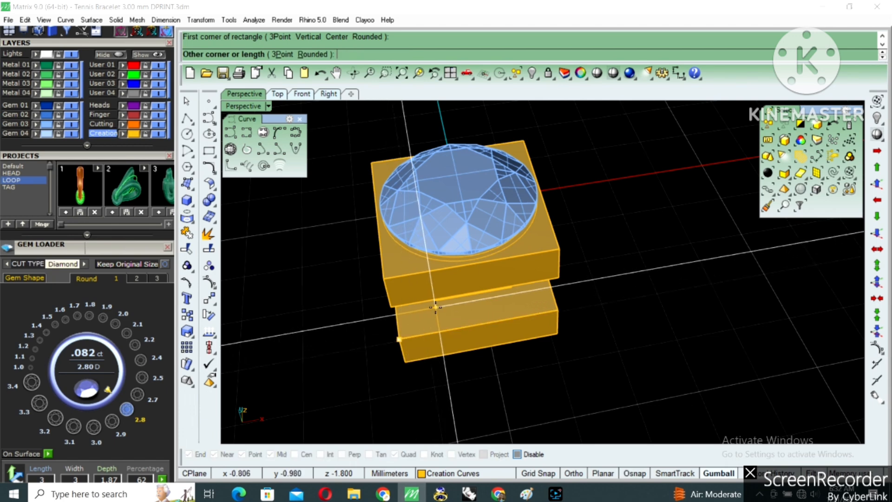
{"action": "type", "text": ".6"}
{"action": "key", "text": "Return"}
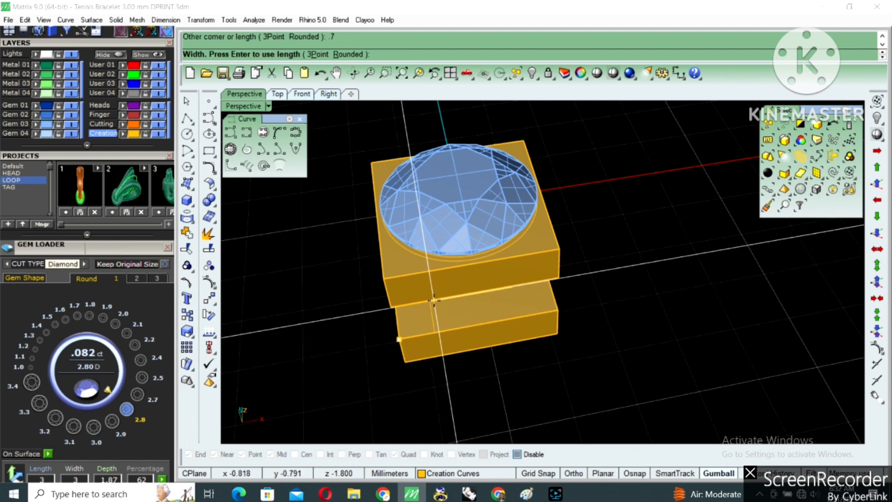
{"action": "key", "text": "Return"}
Duplicate the lower frame's bottom edges as curves and delete the frame solid
{"action": "scroll", "coordinate": [464, 328], "scroll_direction": "up", "scroll_amount": 2}
{"action": "right_click_drag", "start_coordinate": [452, 332], "coordinate": [478, 308]}
{"action": "key", "text": "ctrl+d"}
{"action": "left_click_drag", "start_coordinate": [328, 304], "coordinate": [712, 401]}
{"action": "key", "text": "Return"}
{"action": "left_click", "coordinate": [556, 293]}
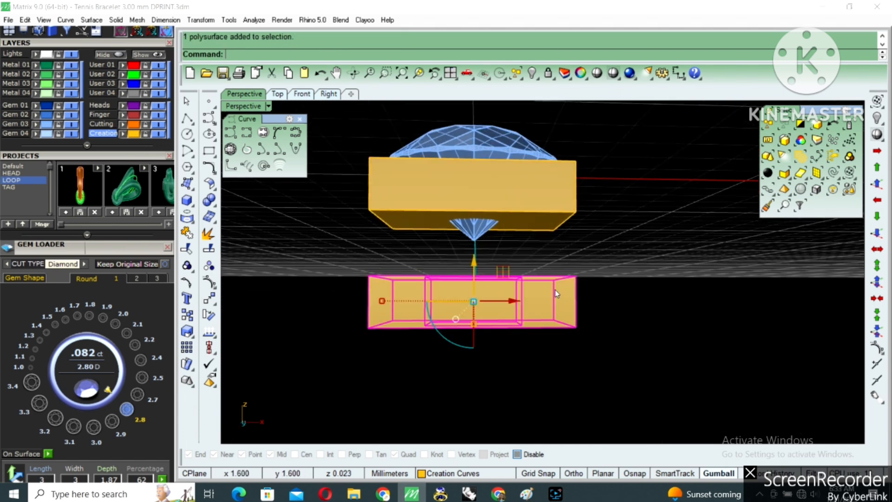
{"action": "key", "text": "Delete"}
Delete the curves that form the inner square of the lower frame
{"action": "right_click_drag", "start_coordinate": [553, 295], "coordinate": [528, 322]}
{"action": "left_click", "coordinate": [518, 323]}
{"action": "key", "text": "Delete"}
{"action": "left_click_drag", "start_coordinate": [530, 310], "coordinate": [424, 320]}
{"action": "key", "text": "Delete"}
{"action": "left_click", "coordinate": [484, 305]}
{"action": "key", "text": "Delete"}
Join the outer square's edge curves and offset the square inward by 0.7 mm
{"action": "left_click_drag", "start_coordinate": [488, 362], "coordinate": [488, 362]}
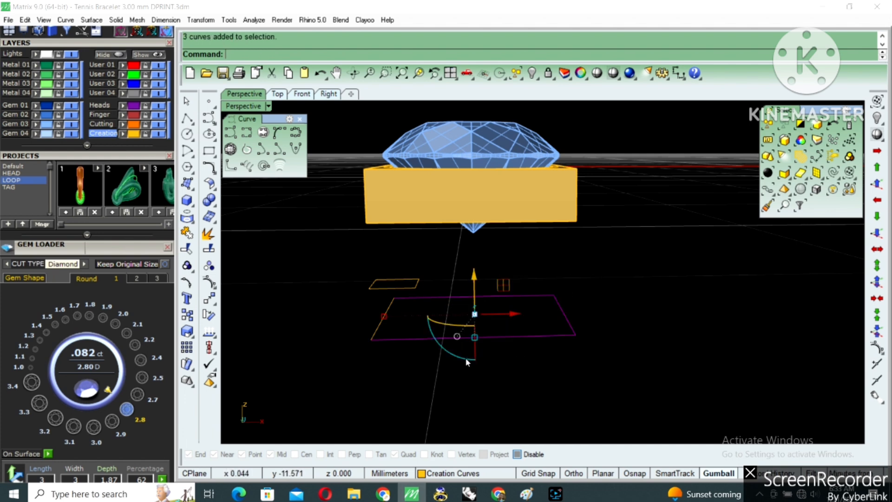
{"action": "key", "text": "ctrl+j"}
{"action": "type", "text": "o"}
{"action": "key", "text": "Return"}
{"action": "right_click_drag", "start_coordinate": [531, 307], "coordinate": [534, 320]}
{"action": "type", "text": ".7"}
{"action": "key", "text": "Return"}
{"action": "left_click", "coordinate": [522, 321]}
Extrude the joined outer and inner squares 0.8 mm as a solid hollow frame and delete their source curves
{"action": "left_click", "coordinate": [521, 324], "text": "shift"}
{"action": "type", "text": "j"}
{"action": "key", "text": "Return"}
{"action": "key", "text": "Return"}
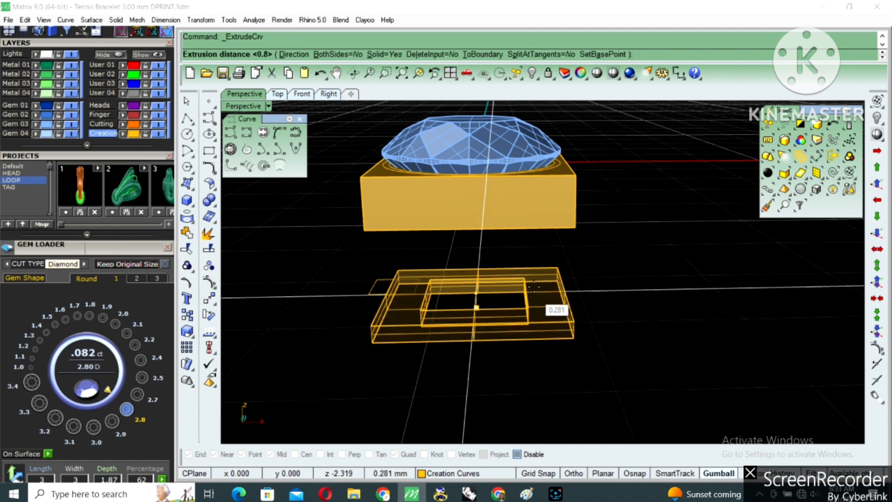
{"action": "type", "text": ".8"}
{"action": "key", "text": "Return"}
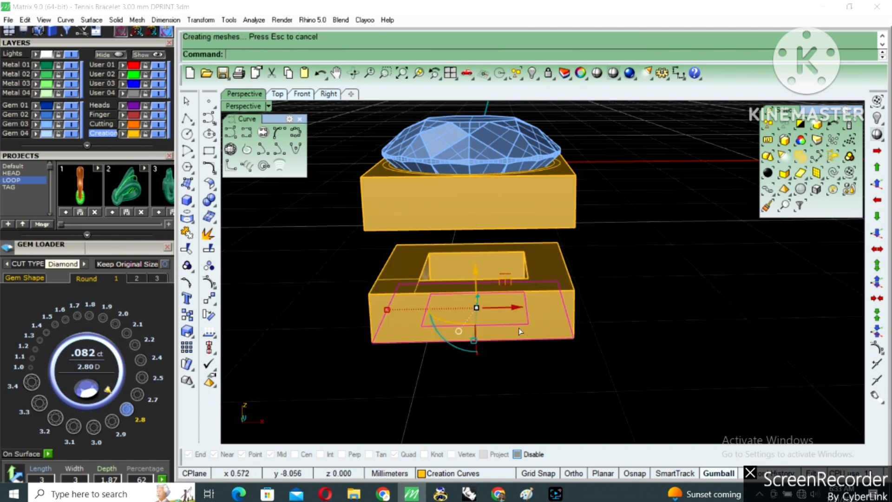
{"action": "key", "text": "Delete"}
Extrude the 0.7 mm square on the frame's corner as a solid up to the upper block's underside, undoing a 1 mm trial extrusion
{"action": "right_click_drag", "start_coordinate": [406, 321], "coordinate": [397, 346]}
{"action": "left_click_drag", "start_coordinate": [276, 350], "coordinate": [419, 259]}
{"action": "right_click_drag", "start_coordinate": [420, 259], "coordinate": [548, 374]}
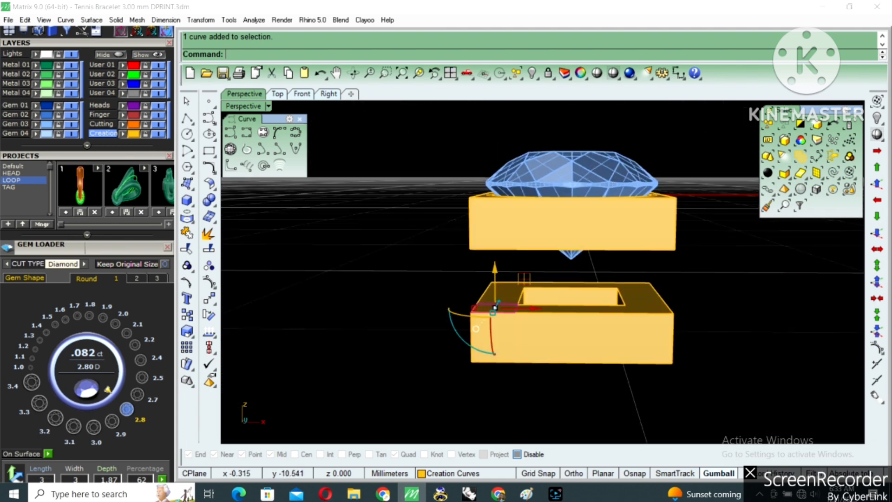
{"action": "key", "text": "Return"}
{"action": "scroll", "coordinate": [507, 292], "scroll_direction": "up", "scroll_amount": 5}
{"action": "key", "text": "Return"}
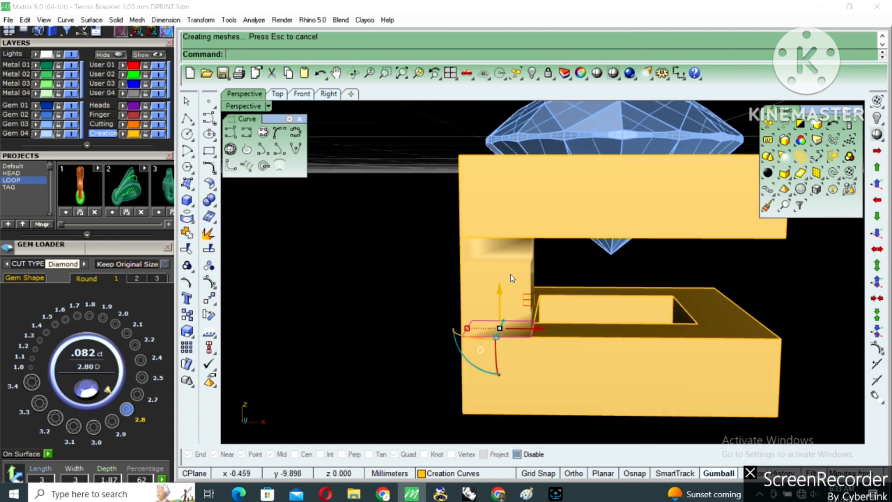
{"action": "key", "text": "ctrl+z"}
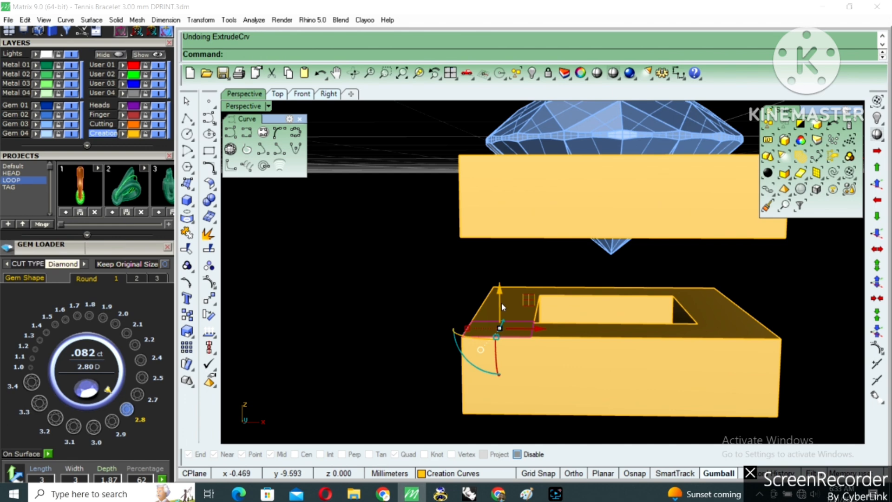
{"action": "key", "text": "Return"}
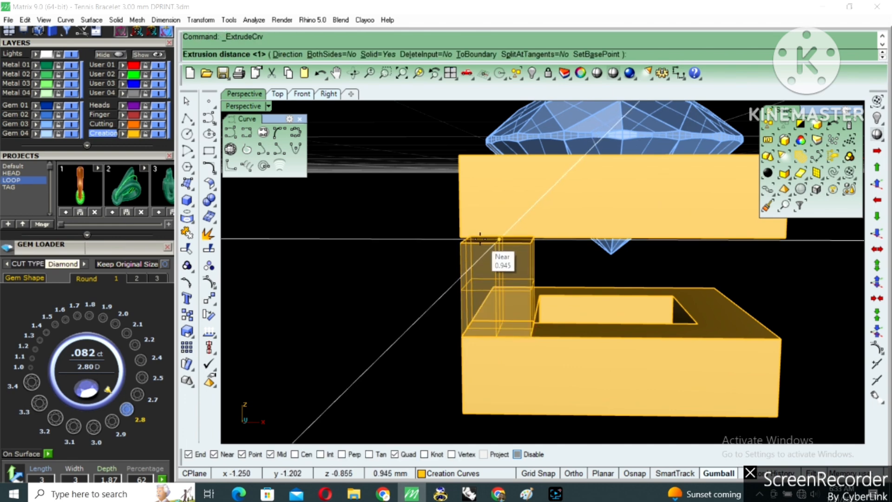
{"action": "left_click", "coordinate": [480, 239]}
Polar array the corner post around the origin with 4 items over 360 degrees
{"action": "left_click", "coordinate": [512, 275]}
{"action": "right_click_drag", "start_coordinate": [599, 274], "coordinate": [621, 345]}
{"action": "scroll", "coordinate": [621, 345], "scroll_direction": "down", "scroll_amount": 3}
{"action": "type", "text": "pp"}
{"action": "key", "text": "Return"}
{"action": "type", "text": "0"}
{"action": "key", "text": "Return"}
{"action": "type", "text": "4"}
{"action": "key", "text": "Return"}
{"action": "key", "text": "Return"}
{"action": "key", "text": "Return"}
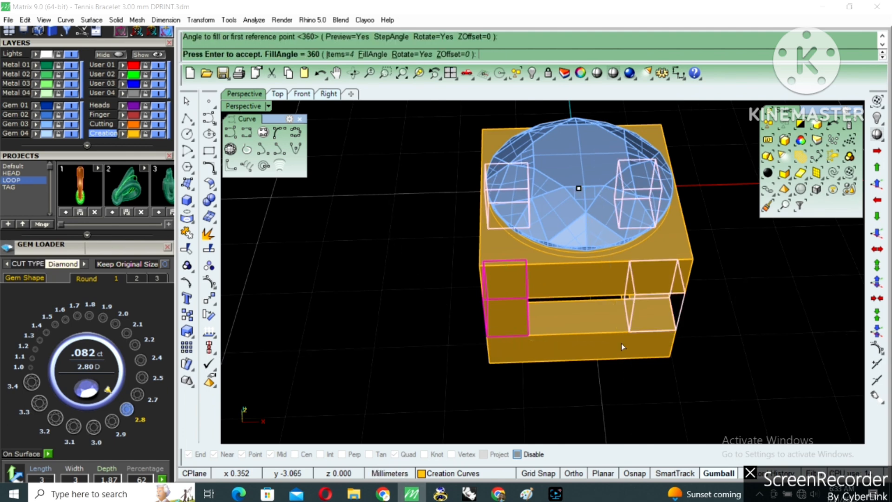
Extract the inner face of a right-side post and extrude it to the facing post as a side bar
{"action": "right_click_drag", "start_coordinate": [621, 342], "coordinate": [566, 305]}
{"action": "scroll", "coordinate": [587, 296], "scroll_direction": "up", "scroll_amount": 6}
{"action": "key", "text": "ctrl+e"}
{"action": "left_click", "coordinate": [598, 298]}
{"action": "right_click", "coordinate": [598, 298]}
{"action": "type", "text": "es"}
{"action": "key", "text": "Return"}
{"action": "key", "text": "alt"}
{"action": "left_click", "coordinate": [507, 321]}
{"action": "left_click", "coordinate": [543, 305]}
{"action": "right_click_drag", "start_coordinate": [543, 305], "coordinate": [583, 308]}
Try to mirror the side bar about a plane through the origin in the perspective view
{"action": "scroll", "coordinate": [549, 310], "scroll_direction": "down", "scroll_amount": 5}
{"action": "type", "text": "mi"}
{"action": "key", "text": "Return"}
{"action": "type", "text": "0"}
{"action": "key", "text": "Return"}
{"action": "left_click", "coordinate": [558, 325], "text": "shift"}
{"action": "left_click", "coordinate": [559, 326]}
{"action": "left_click", "coordinate": [519, 306]}
{"action": "type", "text": "mi"}
{"action": "right_click_drag", "start_coordinate": [519, 306], "coordinate": [487, 307]}
{"action": "key", "text": "Return"}
{"action": "type", "text": "0"}
{"action": "key", "text": "Return"}
{"action": "left_click", "coordinate": [574, 322]}
{"action": "key", "text": "ctrl+z"}
Mirror the right side bar to the left side in the Top view, about the vertical axis through the origin
{"action": "double_click", "coordinate": [243, 106]}
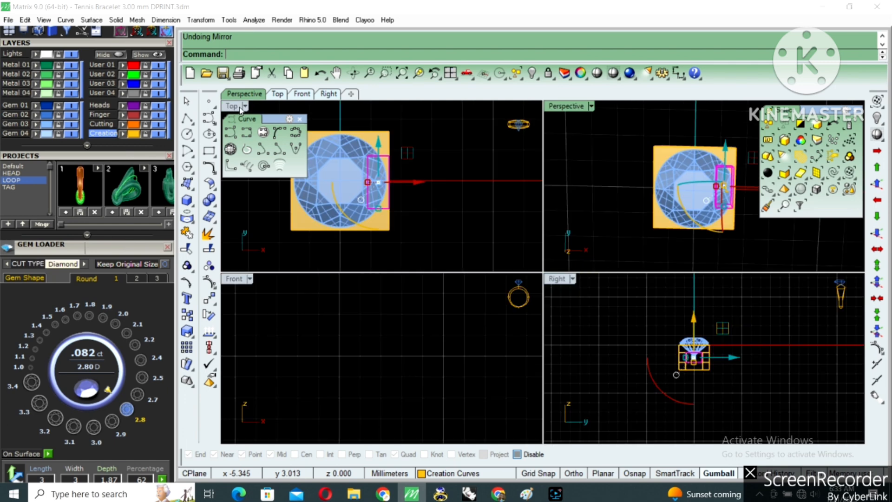
{"action": "double_click", "coordinate": [231, 106]}
{"action": "scroll", "coordinate": [509, 255], "scroll_direction": "down", "scroll_amount": 2}
{"action": "key", "text": "Return"}
{"action": "type", "text": "0"}
{"action": "key", "text": "Return"}
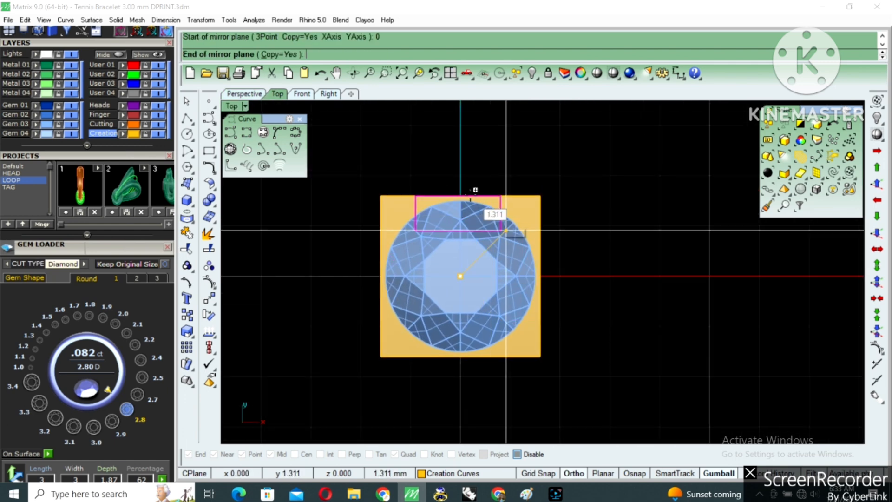
{"action": "left_click", "coordinate": [460, 191]}
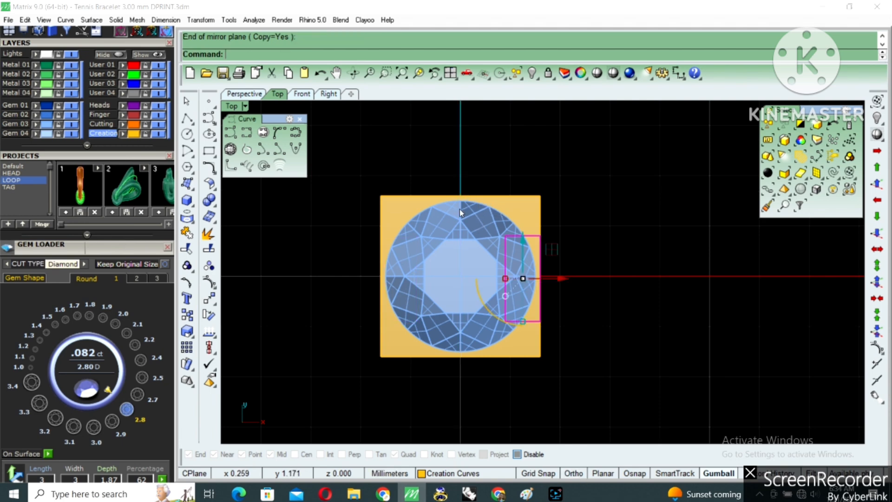
Return to the perspective view and mirror a piece lying between the upper block and the lower frame
{"action": "double_click", "coordinate": [244, 108]}
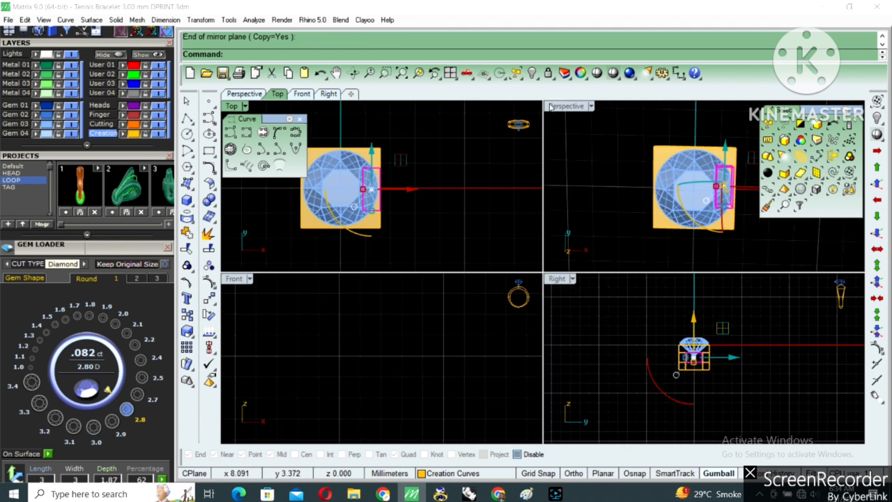
{"action": "double_click", "coordinate": [565, 106]}
{"action": "right_click_drag", "start_coordinate": [581, 261], "coordinate": [593, 320]}
{"action": "left_click", "coordinate": [595, 327]}
{"action": "key", "text": "Escape"}
{"action": "left_click", "coordinate": [679, 303]}
{"action": "right_click_drag", "start_coordinate": [679, 302], "coordinate": [737, 324]}
{"action": "type", "text": "mirror"}
{"action": "key", "text": "Return"}
{"action": "key", "text": "Return"}
{"action": "left_click", "coordinate": [587, 358]}
Mirror another middle-section piece about a plane starting at the origin
{"action": "left_click", "coordinate": [660, 302]}
{"action": "right_click_drag", "start_coordinate": [623, 310], "coordinate": [579, 320]}
{"action": "type", "text": "MI"}
{"action": "key", "text": "Return"}
{"action": "type", "text": "0"}
{"action": "key", "text": "Return"}
{"action": "left_click", "coordinate": [584, 318], "text": "shift"}
{"action": "left_click", "coordinate": [562, 325]}
{"action": "scroll", "coordinate": [468, 312], "scroll_direction": "up", "scroll_amount": 5}
{"action": "left_click_drag", "start_coordinate": [475, 299], "coordinate": [464, 295]}
{"action": "key", "text": "Escape"}
Extract the top face of the upper block as a separate surface
{"action": "scroll", "coordinate": [486, 303], "scroll_direction": "down", "scroll_amount": 5}
{"action": "right_click_drag", "start_coordinate": [663, 321], "coordinate": [551, 303]}
{"action": "right_click", "coordinate": [570, 293]}
{"action": "left_click", "coordinate": [567, 303]}
{"action": "right_click", "coordinate": [565, 307]}
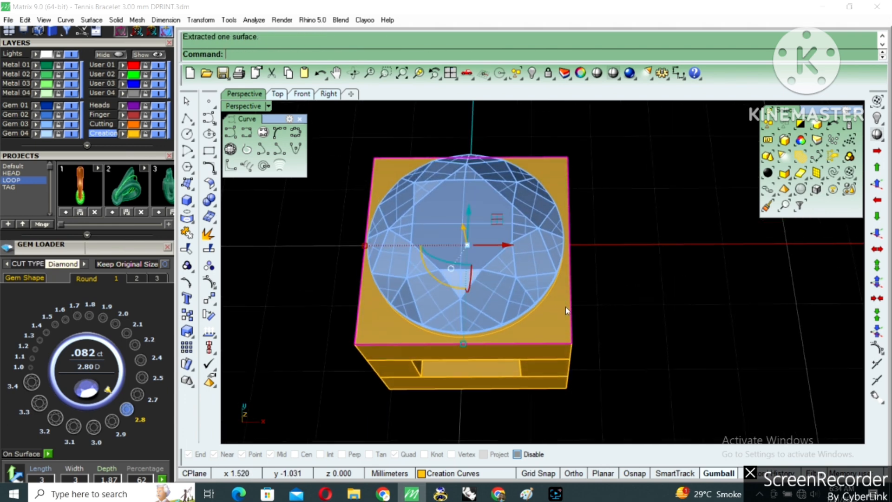
Lock everything except the extracted top surface and show it in the Top view in wireframe
{"action": "key", "text": "ctrl+i"}
{"action": "key", "text": "ctrl+l"}
{"action": "left_click", "coordinate": [552, 288]}
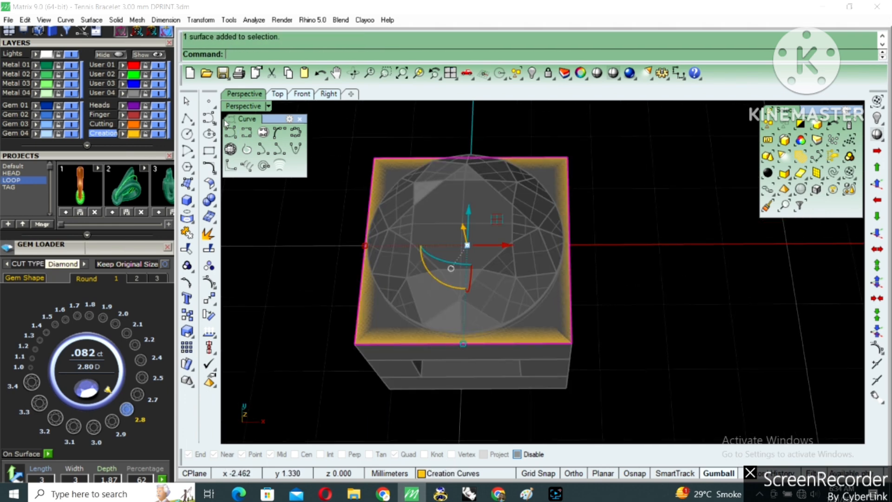
{"action": "left_click", "coordinate": [277, 93]}
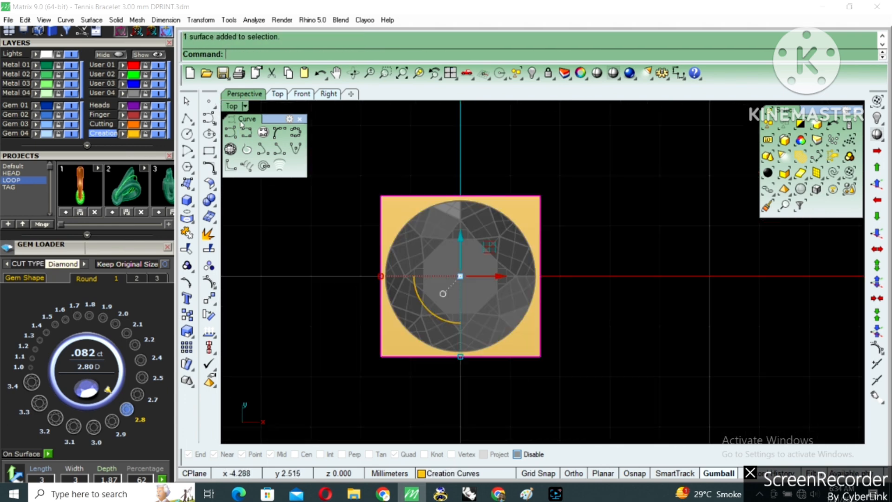
{"action": "left_click", "coordinate": [607, 77]}
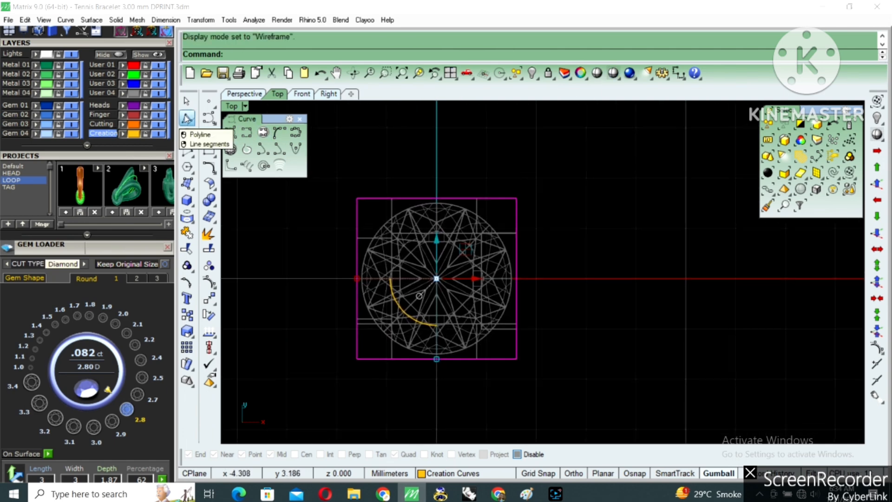
Draw a short vertical line across the top edge of the square surface, near its upper-right corner
{"action": "left_click", "coordinate": [188, 117]}
{"action": "scroll", "coordinate": [441, 176], "scroll_direction": "up", "scroll_amount": 4}
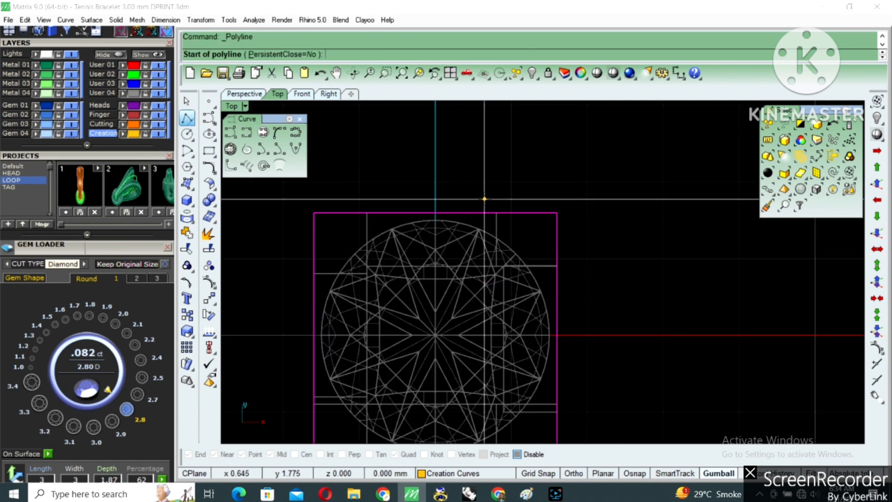
{"action": "left_click", "coordinate": [493, 201]}
{"action": "left_click", "coordinate": [493, 274]}
{"action": "key", "text": "Return"}
Mirror the short line about the diagonal from the origin to the square's upper-right corner
{"action": "left_click", "coordinate": [495, 227]}
{"action": "right_click_drag", "start_coordinate": [497, 229], "coordinate": [515, 212]}
{"action": "type", "text": "mirror"}
{"action": "key", "text": "Return"}
{"action": "type", "text": "0"}
{"action": "key", "text": "Return"}
{"action": "left_click", "coordinate": [519, 206]}
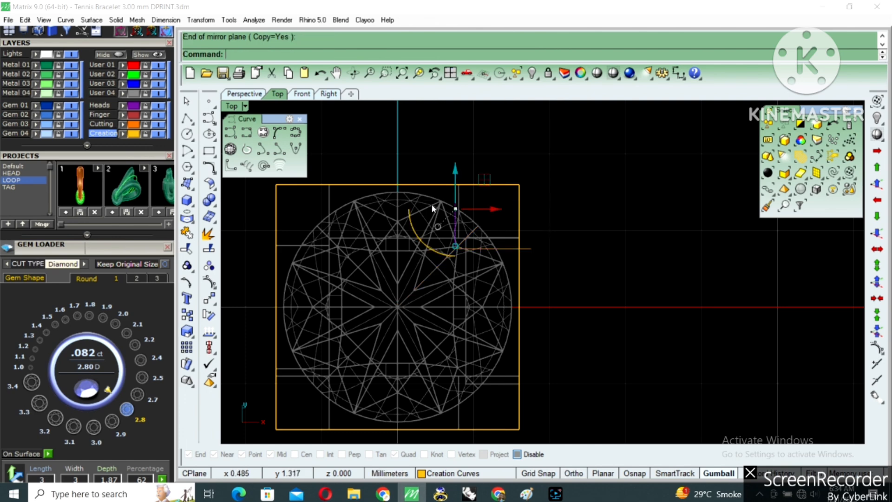
{"action": "scroll", "coordinate": [475, 240], "scroll_direction": "up", "scroll_amount": 1}
Unlock all objects, isolate the top surface with the circle and the two corner lines, and display them shaded
{"action": "key", "text": "ctrl+alt+l"}
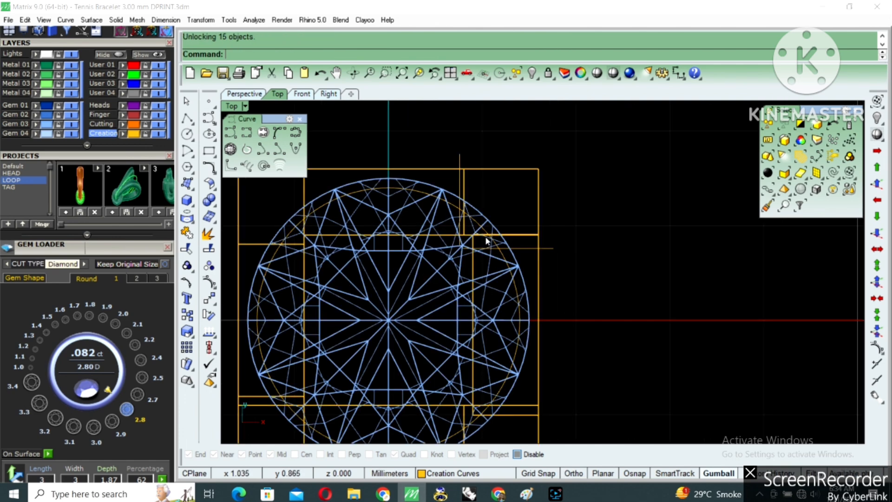
{"action": "left_click", "coordinate": [482, 233]}
{"action": "left_click_drag", "start_coordinate": [436, 136], "coordinate": [631, 303], "text": "shift"}
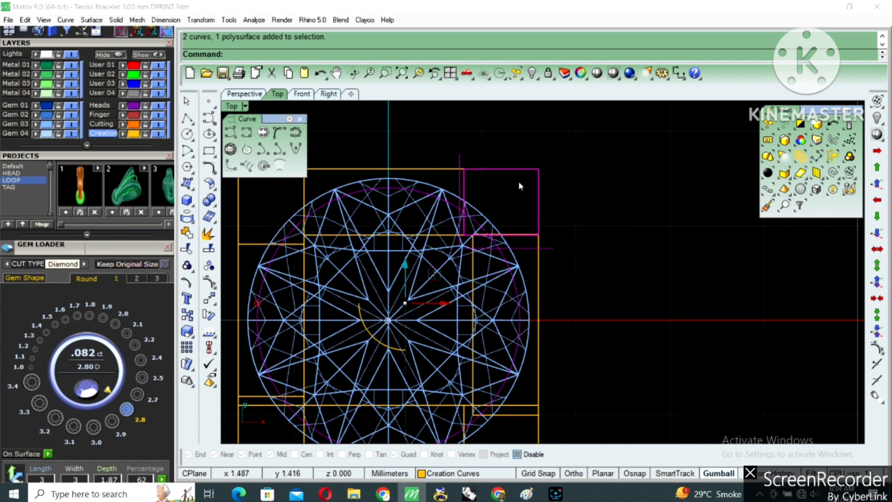
{"action": "left_click", "coordinate": [486, 174], "text": "ctrl"}
{"action": "left_click", "coordinate": [539, 271]}
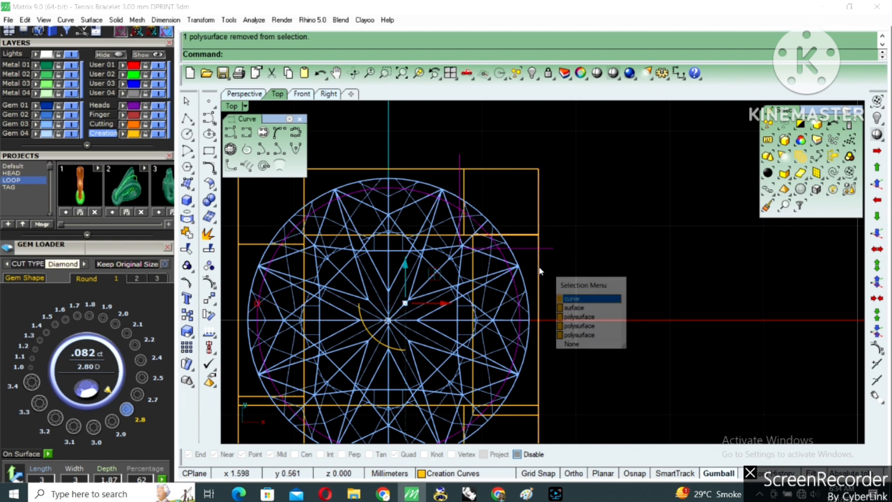
{"action": "left_click", "coordinate": [586, 309]}
{"action": "scroll", "coordinate": [568, 280], "scroll_direction": "down", "scroll_amount": 3}
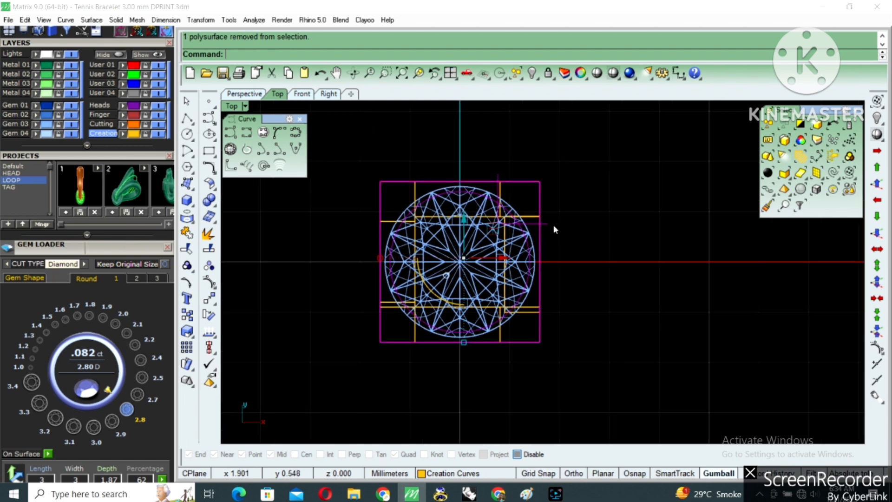
{"action": "left_click", "coordinate": [538, 79]}
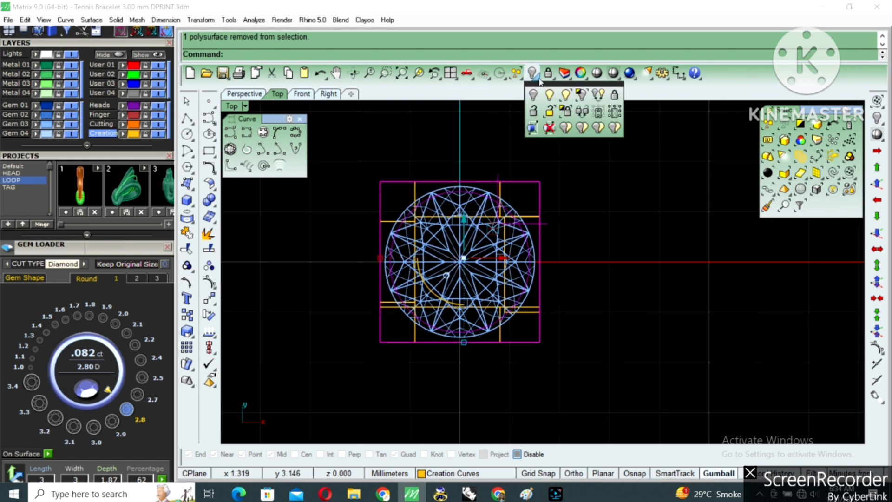
{"action": "left_click", "coordinate": [587, 96]}
{"action": "right_click_drag", "start_coordinate": [544, 192], "coordinate": [561, 211]}
{"action": "left_click", "coordinate": [612, 75]}
Split the top surface with the circle and the two lines, and delete every piece except the upper-right corner
{"action": "left_click", "coordinate": [501, 242]}
{"action": "key", "text": "ctrl+shift+s"}
{"action": "left_click_drag", "start_coordinate": [595, 167], "coordinate": [506, 246]}
{"action": "right_click", "coordinate": [506, 246]}
{"action": "left_click", "coordinate": [545, 227], "text": "ctrl"}
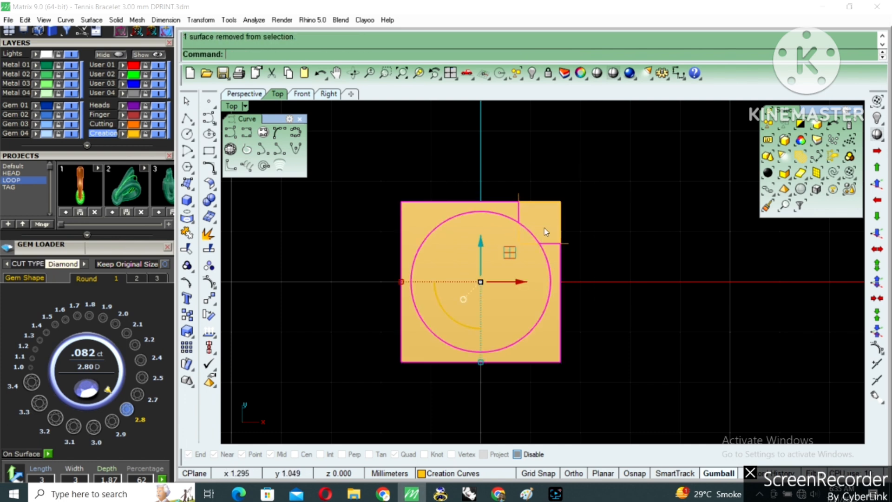
{"action": "key", "text": "Delete"}
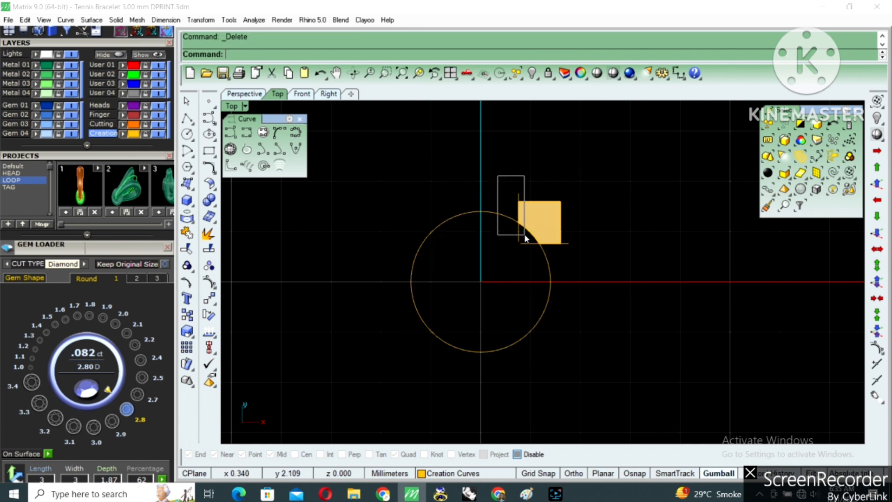
Delete the two cutting lines beside the corner surface, undoing an accidental move
{"action": "left_click_drag", "start_coordinate": [595, 229], "coordinate": [595, 230]}
{"action": "left_click", "coordinate": [540, 222]}
{"action": "left_click_drag", "start_coordinate": [495, 235], "coordinate": [599, 269]}
{"action": "key", "text": "ctrl+z"}
{"action": "left_click_drag", "start_coordinate": [502, 277], "coordinate": [595, 230]}
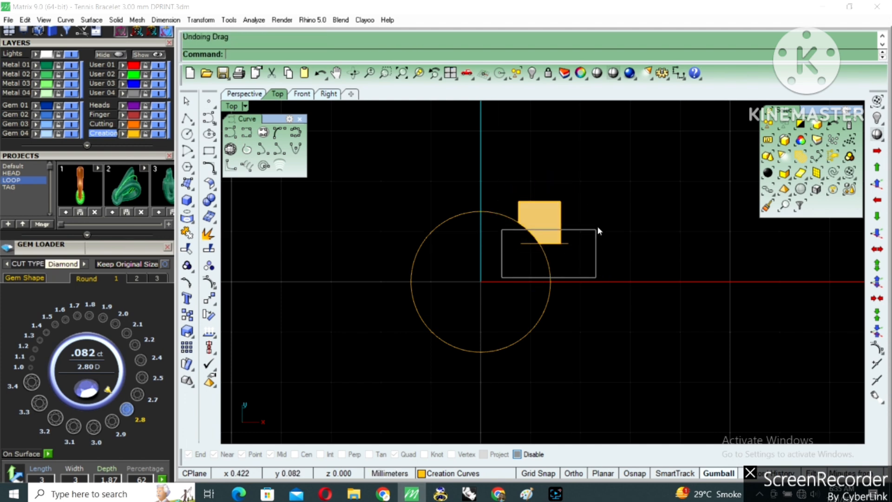
Extrude the corner surface upward into a solid prong in the perspective view and delete the source surface
{"action": "left_click", "coordinate": [540, 215]}
{"action": "double_click", "coordinate": [253, 105]}
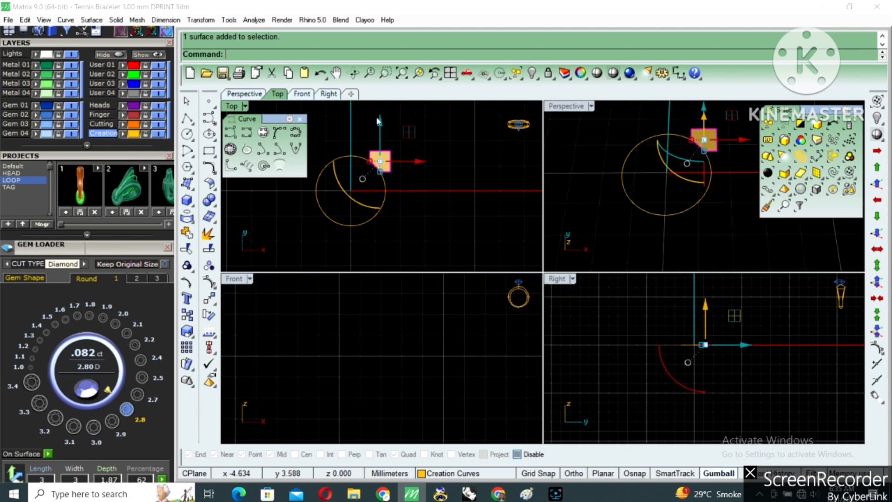
{"action": "double_click", "coordinate": [575, 109]}
{"action": "right_click_drag", "start_coordinate": [651, 252], "coordinate": [609, 242]}
{"action": "type", "text": "ExtrudeSrf"}
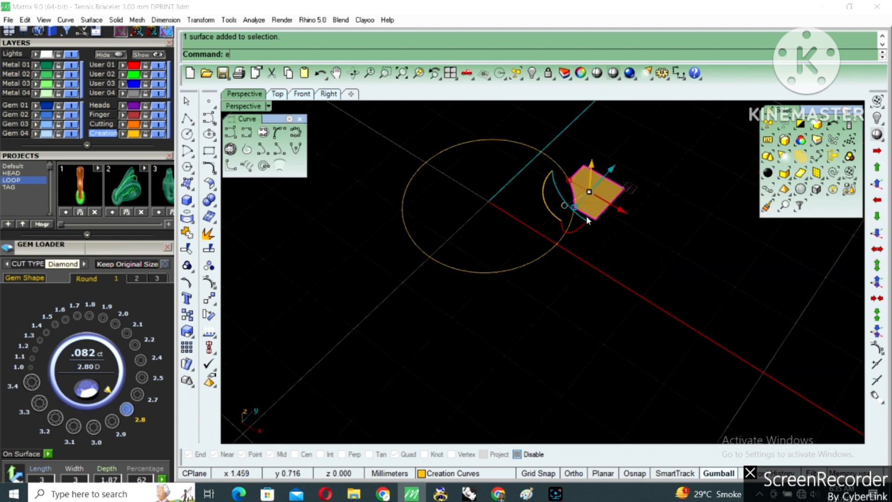
{"action": "key", "text": "Return"}
{"action": "key", "text": "Return"}
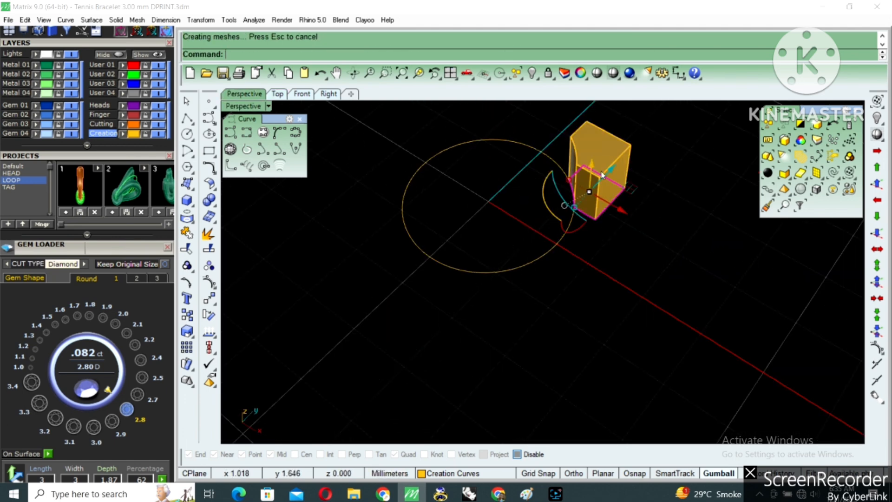
{"action": "right_click_drag", "start_coordinate": [599, 166], "coordinate": [581, 232]}
{"action": "key", "text": "Delete"}
Show the hidden gem again, followed by the hidden upper block, posts, side bars and lower frame
{"action": "left_click", "coordinate": [194, 206]}
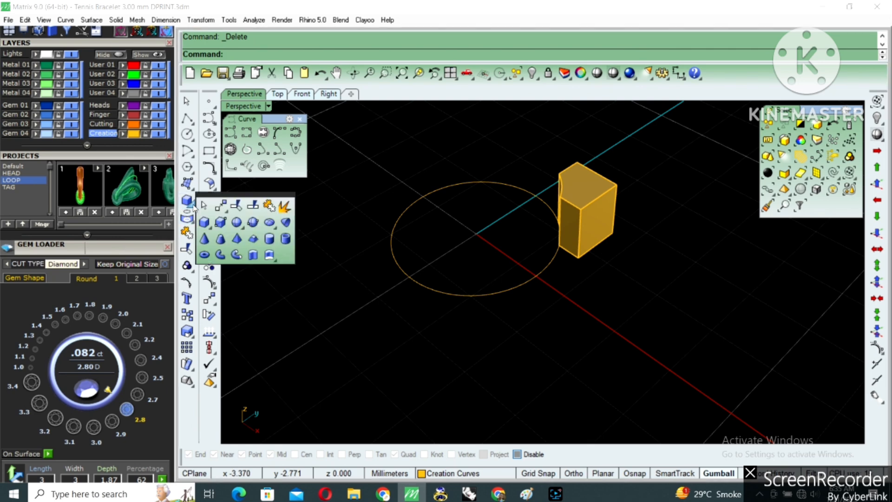
{"action": "right_click_drag", "start_coordinate": [637, 160], "coordinate": [598, 140]}
{"action": "type", "text": "ss"}
{"action": "key", "text": "Return"}
{"action": "left_click", "coordinate": [528, 209]}
{"action": "key", "text": "Return"}
{"action": "right_click_drag", "start_coordinate": [575, 251], "coordinate": [588, 217]}
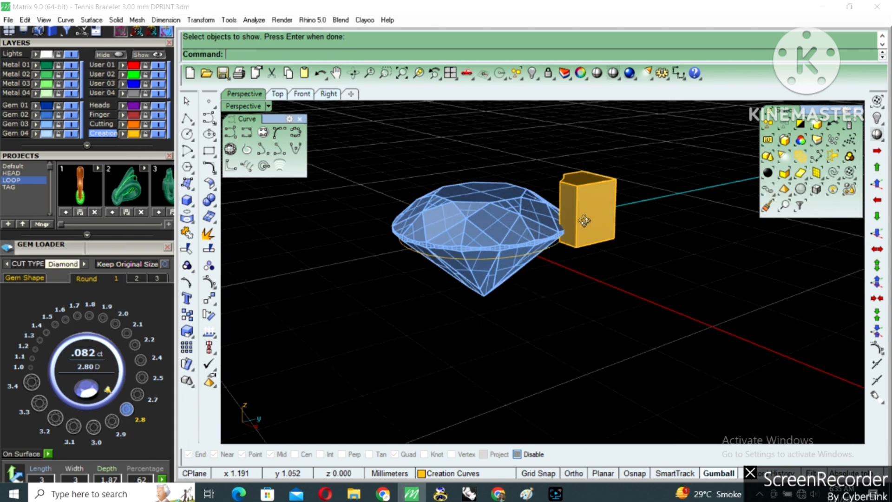
{"action": "key", "text": "Return"}
{"action": "scroll", "coordinate": [496, 237], "scroll_direction": "down", "scroll_amount": 6}
{"action": "left_click_drag", "start_coordinate": [369, 148], "coordinate": [617, 365]}
{"action": "key", "text": "Return"}
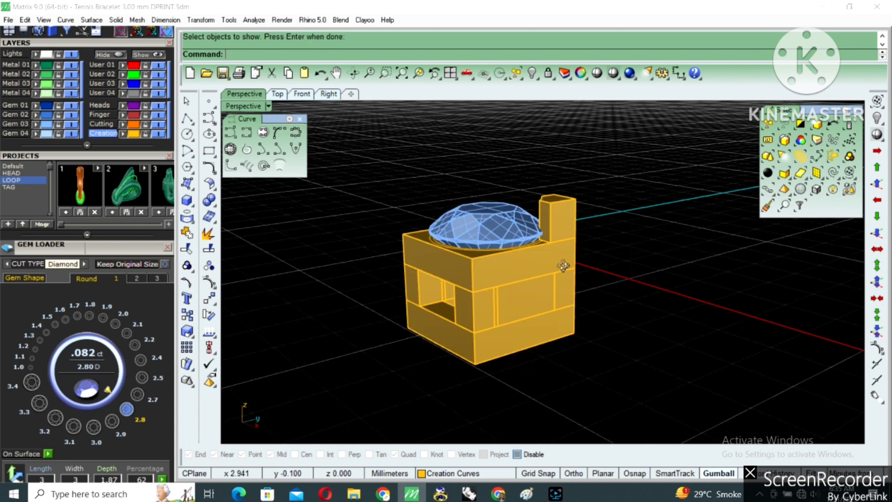
Polar-array the corner prong about the origin into four evenly spaced prongs
{"action": "right_click_drag", "start_coordinate": [561, 260], "coordinate": [588, 297]}
{"action": "left_click", "coordinate": [556, 223]}
{"action": "right_click_drag", "start_coordinate": [557, 224], "coordinate": [528, 239]}
{"action": "type", "text": "ap"}
{"action": "key", "text": "Return"}
{"action": "type", "text": "0"}
{"action": "key", "text": "Return"}
{"action": "type", "text": "4"}
{"action": "key", "text": "Return"}
{"action": "key", "text": "Return"}
{"action": "key", "text": "Return"}
Create a gem cutter for the round gem
{"action": "left_click", "coordinate": [488, 218]}
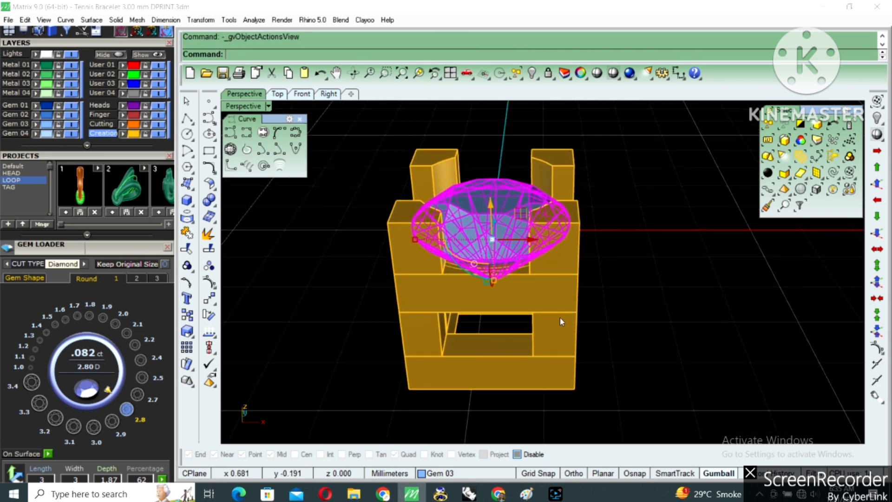
{"action": "key", "text": "F6"}
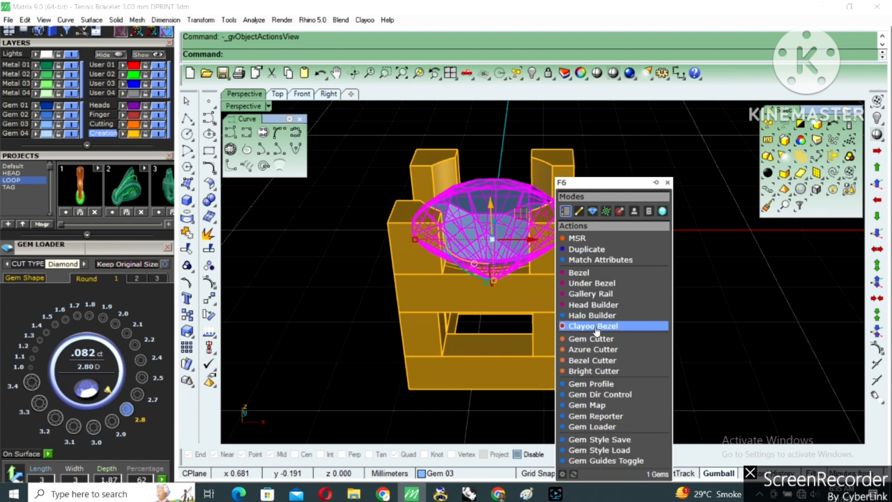
{"action": "left_click", "coordinate": [598, 348]}
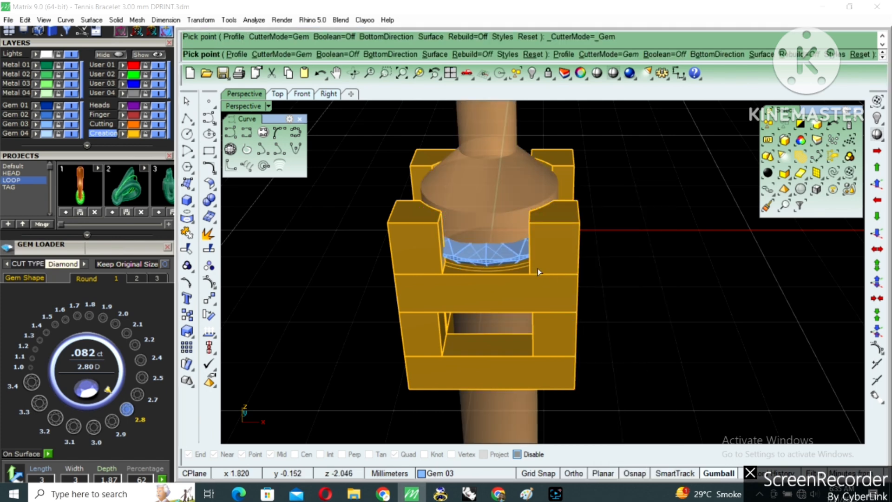
{"action": "left_click", "coordinate": [520, 291]}
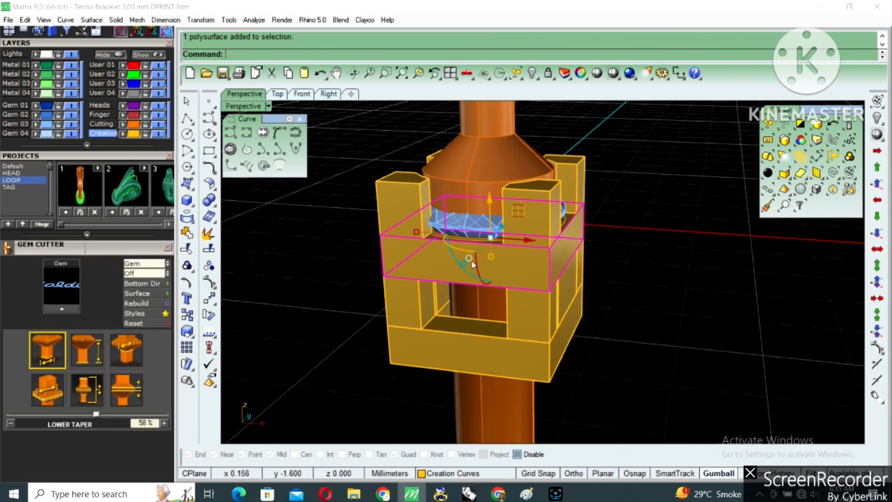
{"action": "right_click_drag", "start_coordinate": [488, 262], "coordinate": [487, 250]}
{"action": "right_click", "coordinate": [476, 181]}
{"action": "left_click", "coordinate": [475, 182]}
{"action": "right_click_drag", "start_coordinate": [475, 182], "coordinate": [490, 168]}
{"action": "right_click", "coordinate": [490, 168]}
{"action": "key", "text": "Escape"}
Raise the gem cutter slightly and subtract it from the upper block with a Boolean difference
{"action": "left_click", "coordinate": [495, 207]}
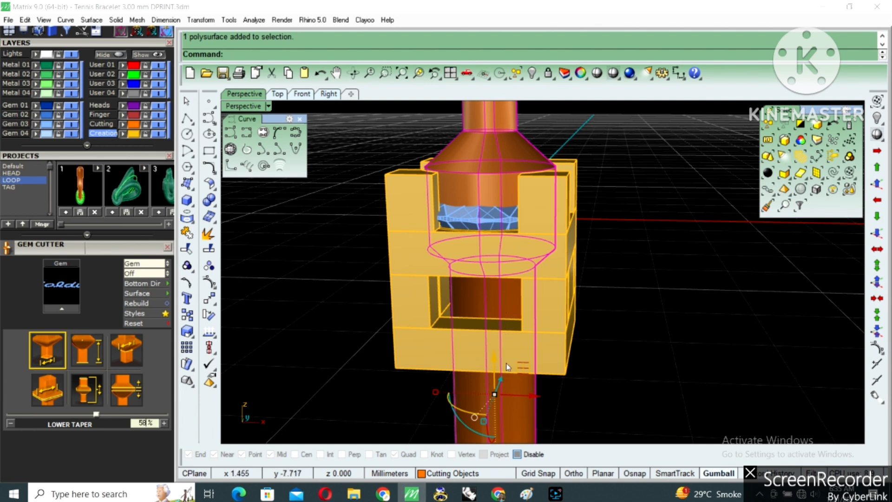
{"action": "left_click_drag", "start_coordinate": [496, 362], "coordinate": [492, 302]}
{"action": "left_click", "coordinate": [482, 248]}
{"action": "key", "text": "Return"}
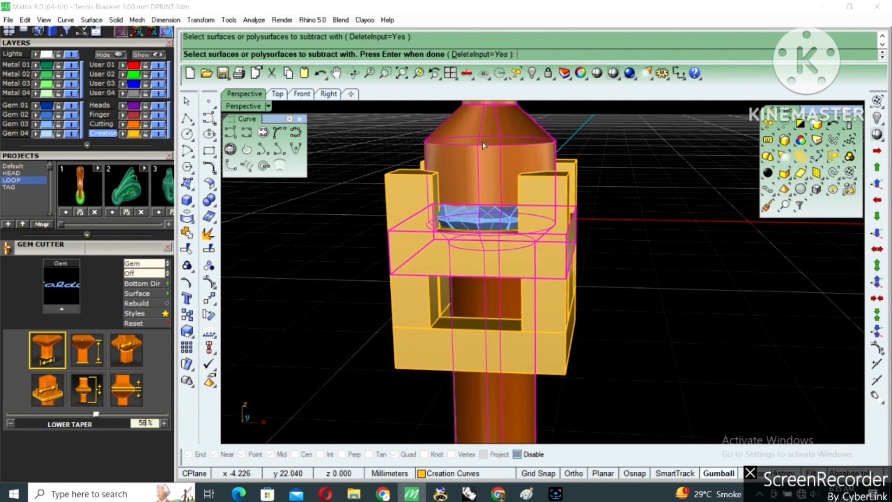
{"action": "left_click", "coordinate": [482, 142]}
{"action": "key", "text": "Return"}
{"action": "right_click_drag", "start_coordinate": [483, 144], "coordinate": [495, 223]}
{"action": "left_click", "coordinate": [499, 255]}
{"action": "key", "text": "ctrl+h"}
{"action": "right_click_drag", "start_coordinate": [498, 254], "coordinate": [366, 223]}
{"action": "key", "text": "ctrl+z"}
Group the whole link together with its gem and hide the group
{"action": "left_click_drag", "start_coordinate": [701, 144], "coordinate": [349, 372]}
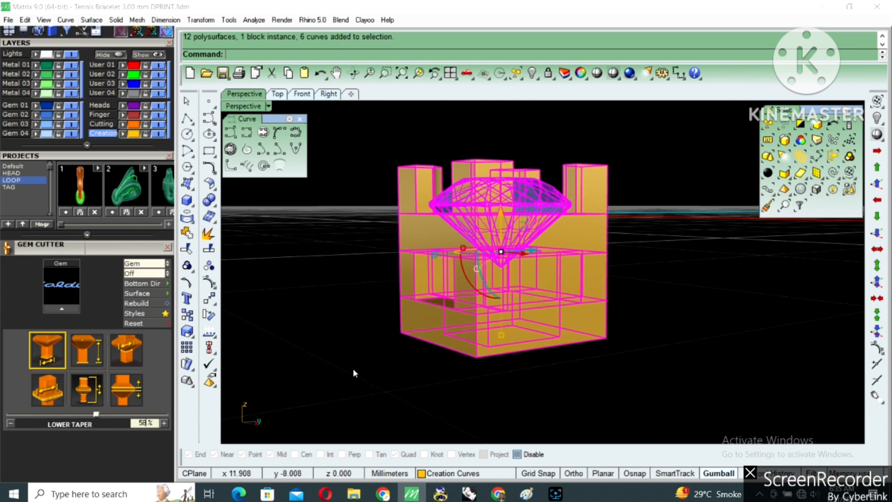
{"action": "key", "text": "ctrl+g"}
{"action": "type", "text": "h"}
{"action": "key", "text": "Return"}
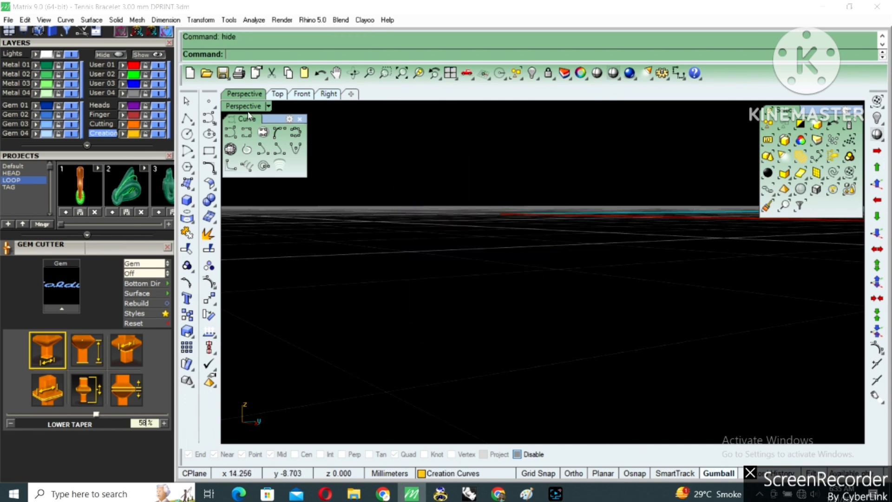
Draw a rectangle centred on the origin in the Right view, 0.6 mm long and about 0.7 mm wide
{"action": "double_click", "coordinate": [245, 108]}
{"action": "double_click", "coordinate": [561, 278]}
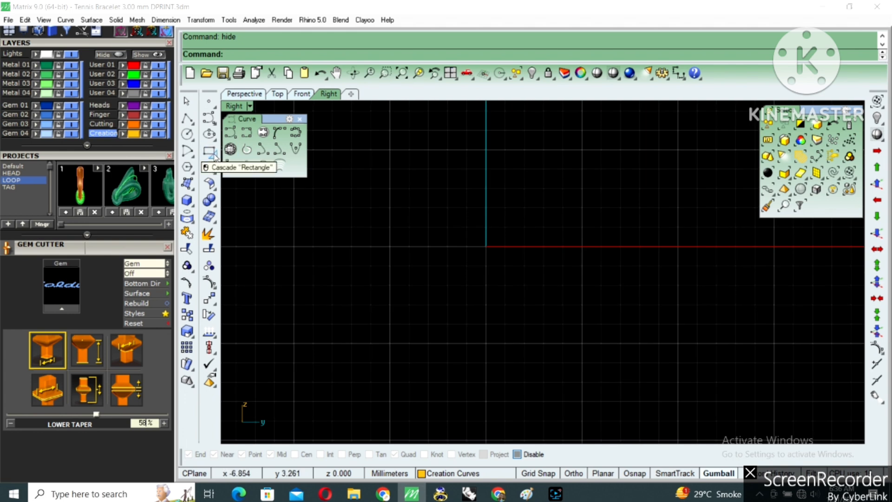
{"action": "left_click", "coordinate": [215, 155]}
{"action": "left_click", "coordinate": [244, 155]}
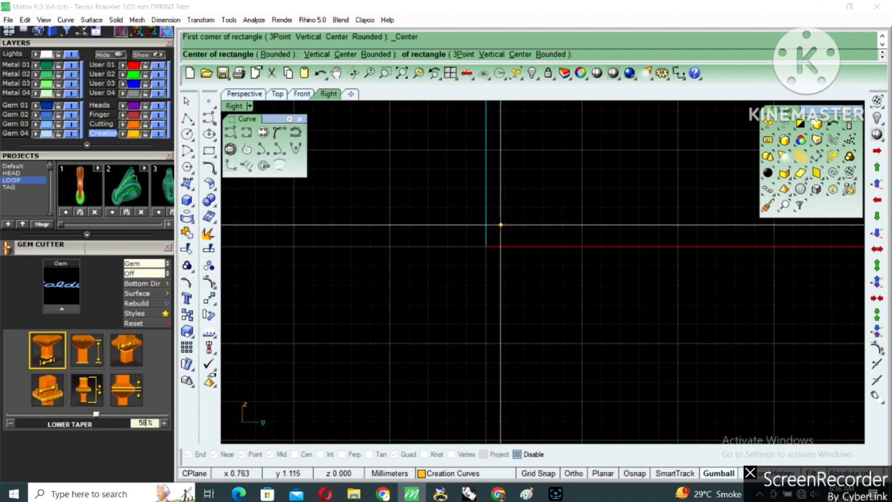
{"action": "type", "text": "0"}
{"action": "key", "text": "Return"}
{"action": "type", "text": ".6"}
{"action": "key", "text": "Return"}
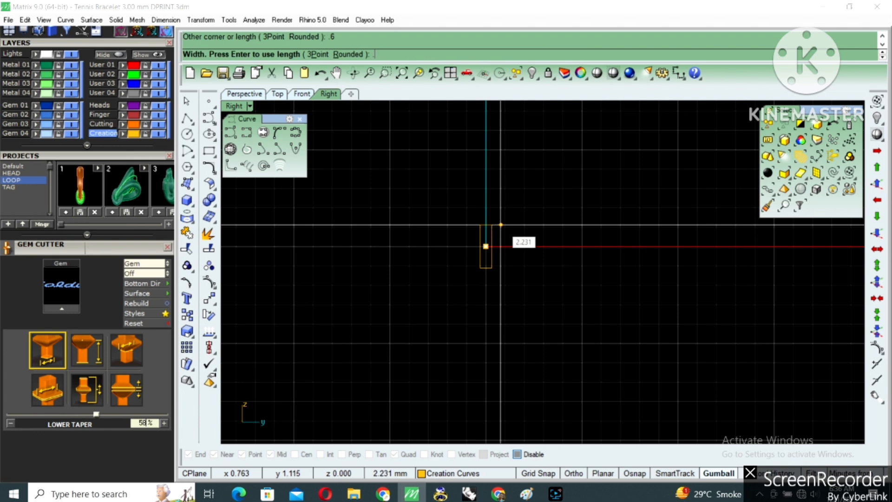
{"action": "key", "text": "Return"}
Rotate the small rectangle 90 degrees about the origin
{"action": "scroll", "coordinate": [499, 228], "scroll_direction": "up", "scroll_amount": 5}
{"action": "left_click", "coordinate": [486, 286]}
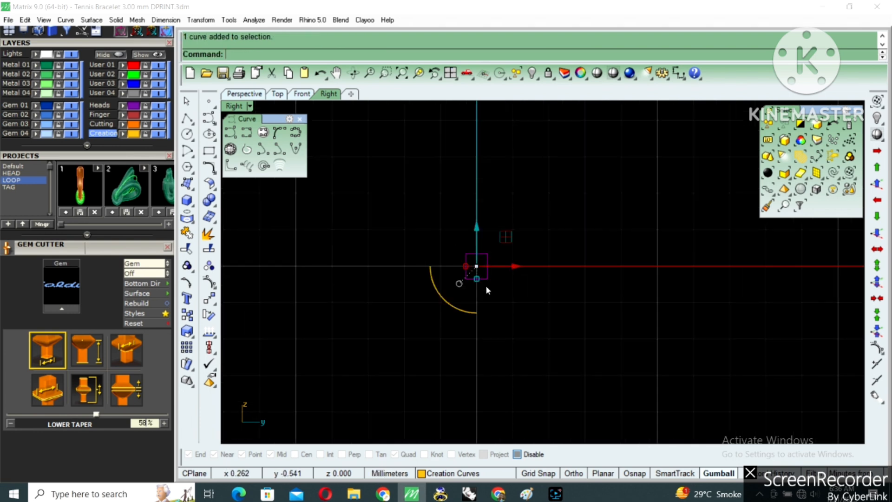
{"action": "type", "text": "Rotate"}
{"action": "key", "text": "Return"}
{"action": "type", "text": "0"}
{"action": "key", "text": "Return"}
{"action": "type", "text": "90"}
{"action": "key", "text": "Return"}
{"action": "key", "text": "Escape"}
Measure the rotated rectangle's width and height with aligned dimensions, without keeping them
{"action": "type", "text": "a"}
{"action": "key", "text": "Return"}
{"action": "left_click", "coordinate": [490, 278], "text": "alt"}
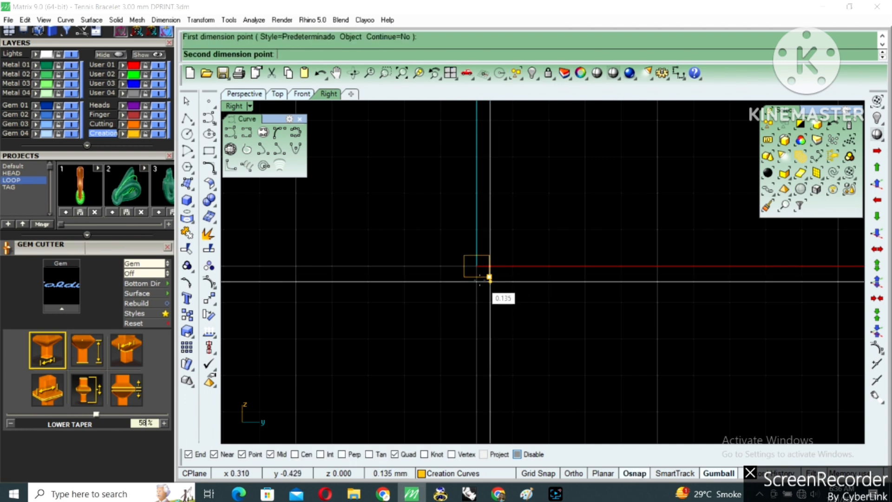
{"action": "left_click", "coordinate": [465, 278]}
{"action": "key", "text": "Escape"}
{"action": "key", "text": "Return"}
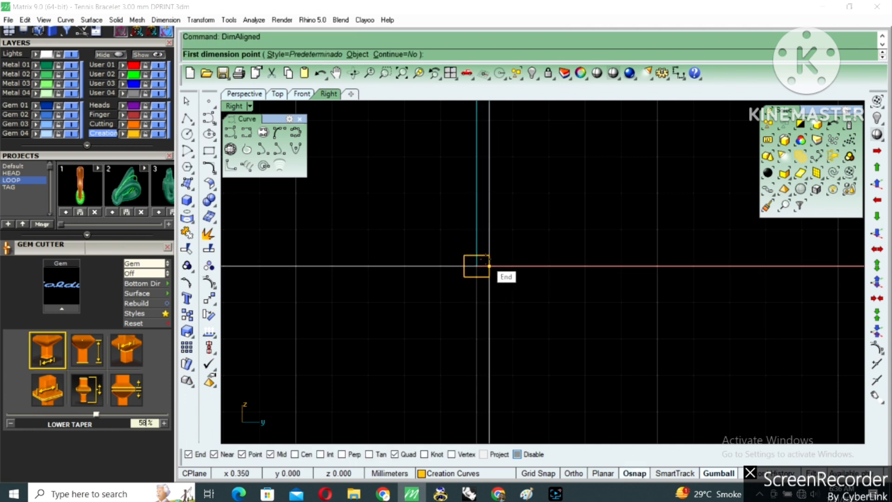
{"action": "left_click", "coordinate": [489, 255]}
{"action": "left_click", "coordinate": [489, 277]}
{"action": "key", "text": "Escape"}
Move the rectangle 1.1 mm straight down from its upper edge midpoint
{"action": "left_click_drag", "start_coordinate": [510, 225], "coordinate": [452, 283]}
{"action": "type", "text": "m"}
{"action": "key", "text": "Return"}
{"action": "left_click", "coordinate": [476, 254], "text": "alt"}
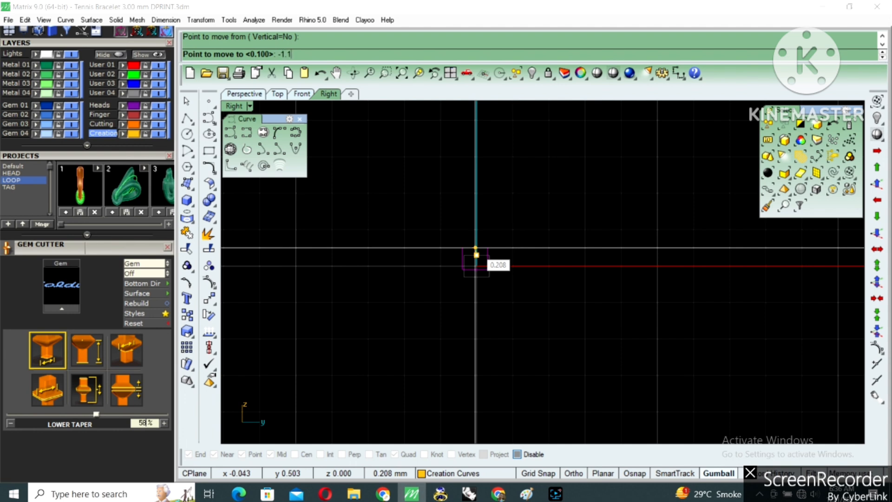
{"action": "type", "text": "-1.1"}
{"action": "key", "text": "Return"}
{"action": "left_click", "coordinate": [484, 314], "text": "shift"}
{"action": "key", "text": "Escape"}
Show the hidden link and gem group again
{"action": "scroll", "coordinate": [482, 301], "scroll_direction": "up", "scroll_amount": 2}
{"action": "type", "text": "ss"}
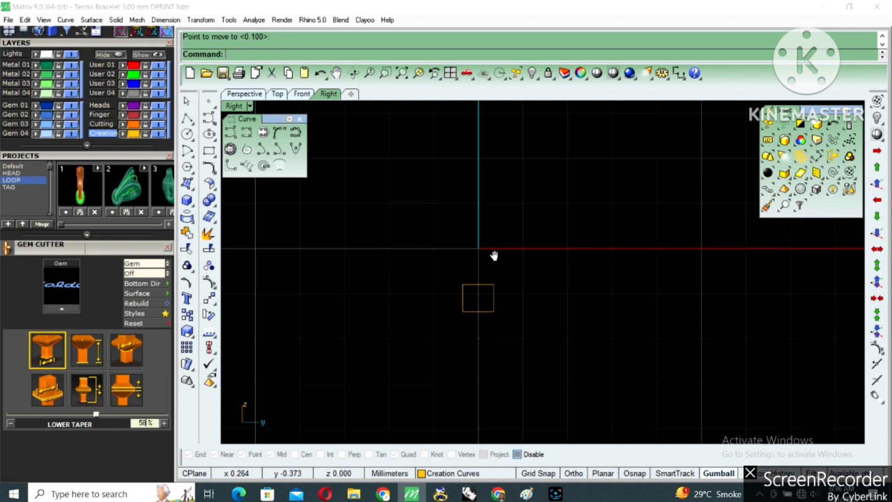
{"action": "key", "text": "Return"}
{"action": "left_click_drag", "start_coordinate": [367, 161], "coordinate": [649, 390]}
{"action": "key", "text": "Return"}
Move the small rectangle along the X axis to the link's side face in the Perspective view
{"action": "left_click", "coordinate": [491, 271]}
{"action": "scroll", "coordinate": [494, 273], "scroll_direction": "up", "scroll_amount": 4}
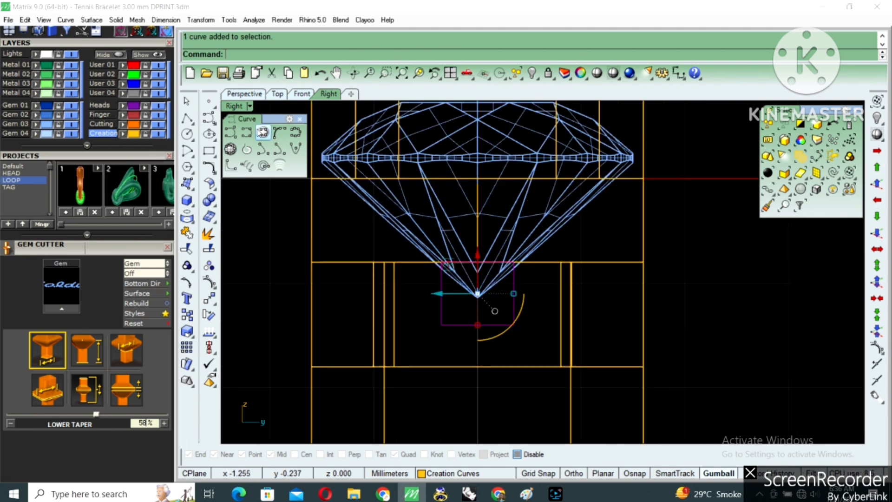
{"action": "double_click", "coordinate": [241, 109]}
{"action": "double_click", "coordinate": [557, 105]}
{"action": "right_click_drag", "start_coordinate": [546, 172], "coordinate": [572, 251]}
{"action": "left_click_drag", "start_coordinate": [471, 267], "coordinate": [545, 294]}
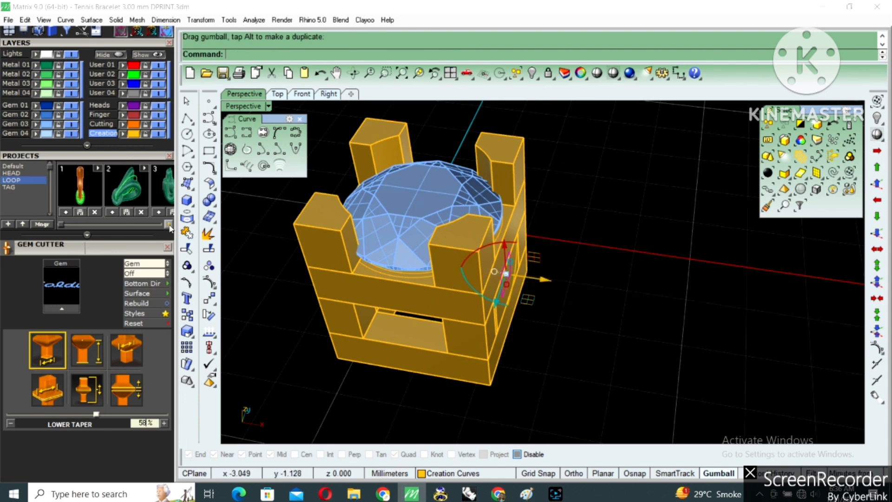
Extrude the rectangle 5.5 mm outward from the link as a solid bar
{"action": "right_click_drag", "start_coordinate": [572, 240], "coordinate": [581, 208]}
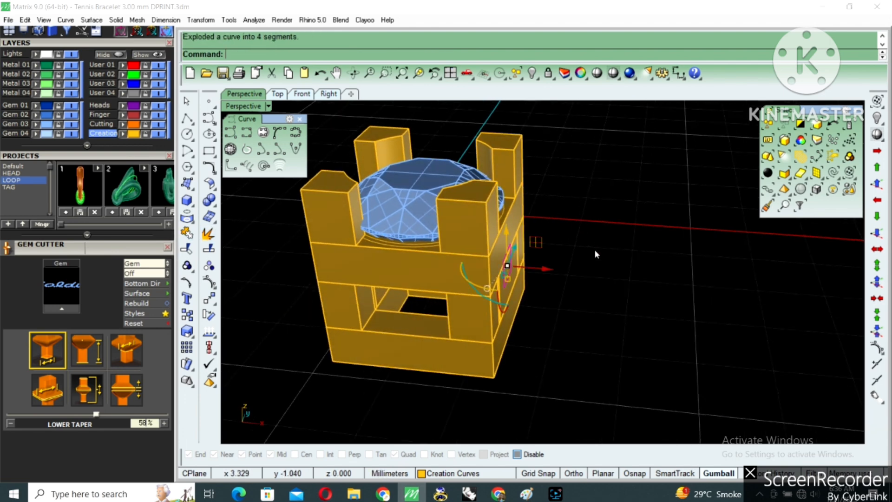
{"action": "right_click", "coordinate": [591, 245]}
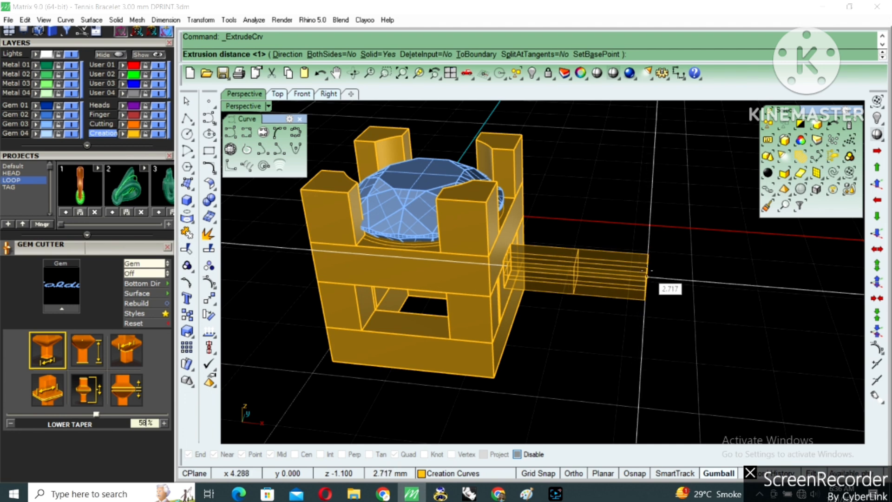
{"action": "type", "text": "5.5"}
{"action": "key", "text": "Return"}
Shift the bar slightly along its length and assign it to the Metal 04 layer
{"action": "left_click", "coordinate": [642, 284]}
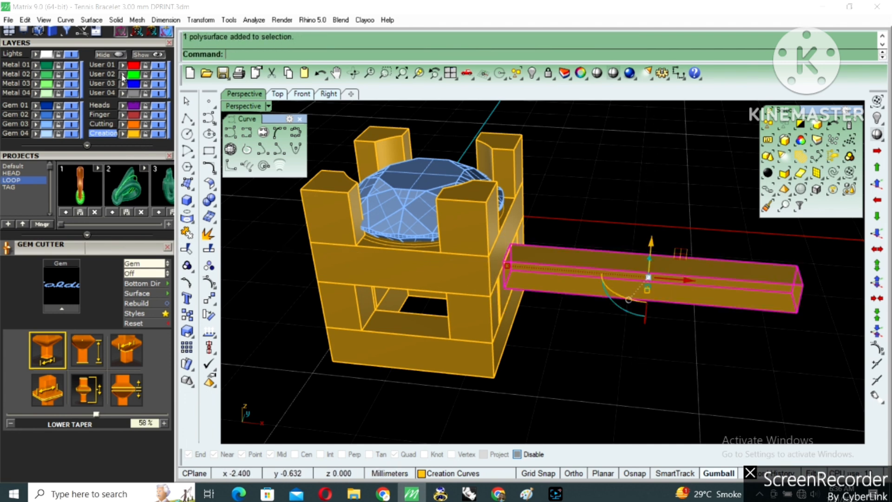
{"action": "right_click_drag", "start_coordinate": [571, 225], "coordinate": [729, 246]}
{"action": "left_click_drag", "start_coordinate": [686, 249], "coordinate": [672, 249]}
{"action": "left_click", "coordinate": [676, 283]}
{"action": "right_click_drag", "start_coordinate": [679, 281], "coordinate": [593, 321]}
{"action": "left_click", "coordinate": [594, 324]}
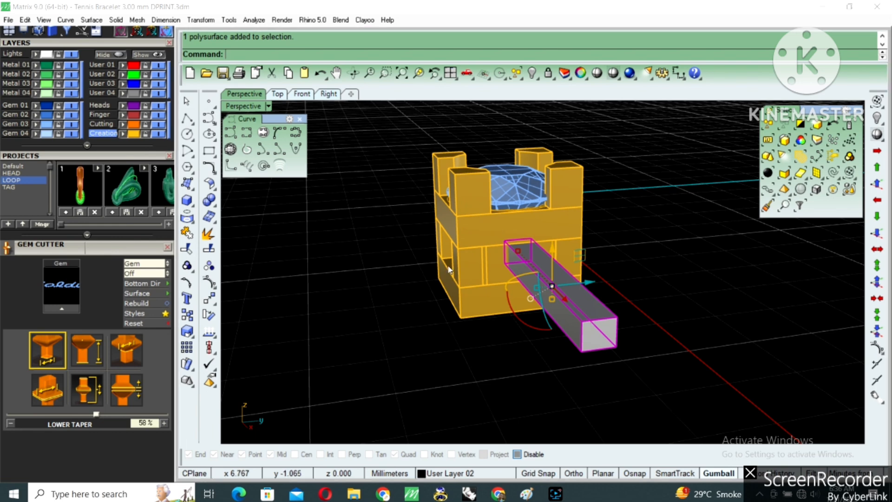
{"action": "left_click", "coordinate": [37, 94]}
{"action": "left_click", "coordinate": [676, 219]}
Copy the bar downward twice, end point to end point, to stack three bars directly on one another
{"action": "left_click", "coordinate": [616, 319]}
{"action": "right_click_drag", "start_coordinate": [608, 289], "coordinate": [605, 247], "text": "shift"}
{"action": "right_click", "coordinate": [607, 264]}
{"action": "left_click", "coordinate": [607, 245]}
{"action": "left_click", "coordinate": [606, 277]}
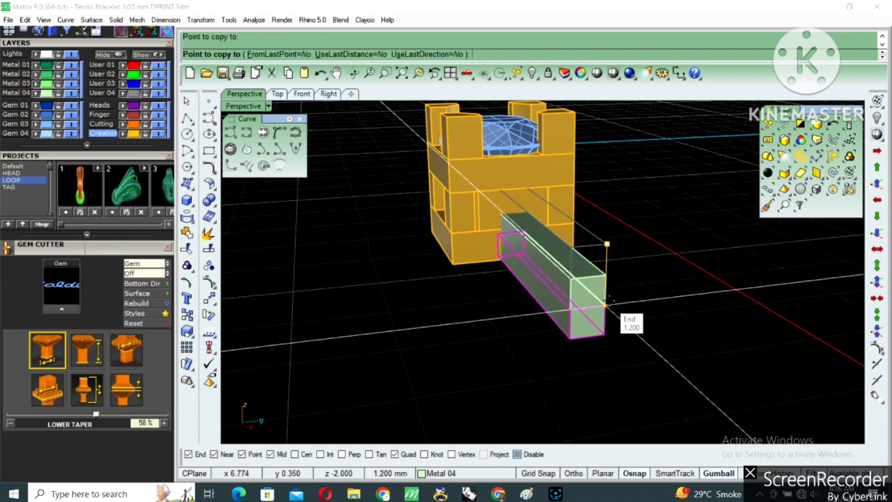
{"action": "left_click", "coordinate": [606, 306]}
{"action": "right_click", "coordinate": [608, 306]}
Copy the three stacked bars straight along the X axis to the opposite side of the link
{"action": "right_click_drag", "start_coordinate": [608, 306], "coordinate": [647, 280]}
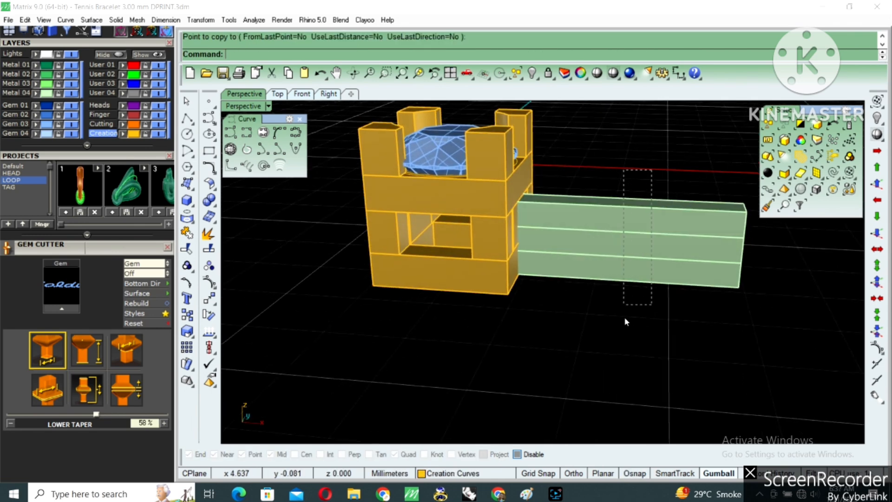
{"action": "left_click_drag", "start_coordinate": [625, 292], "coordinate": [624, 298]}
{"action": "scroll", "coordinate": [625, 298], "scroll_direction": "down", "scroll_amount": 4}
{"action": "right_click_drag", "start_coordinate": [610, 249], "coordinate": [637, 280]}
{"action": "right_click", "coordinate": [637, 280]}
{"action": "left_click", "coordinate": [729, 261]}
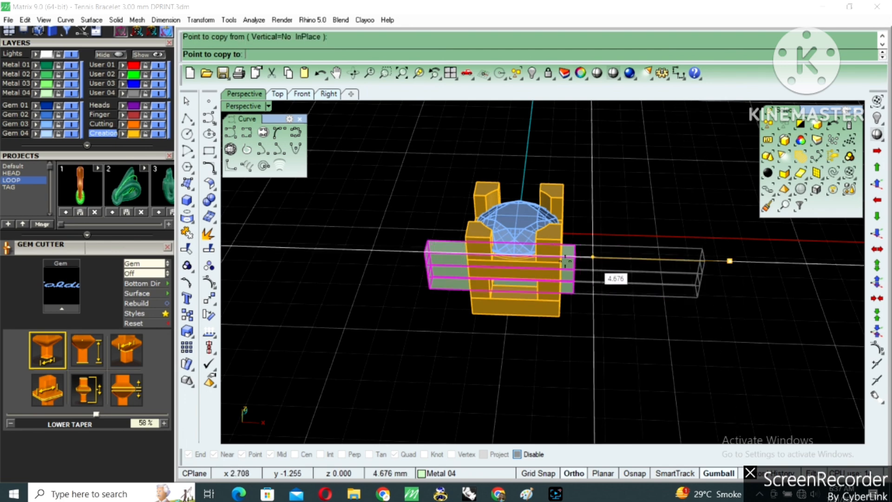
{"action": "left_click", "coordinate": [531, 261]}
{"action": "right_click", "coordinate": [530, 261]}
{"action": "right_click_drag", "start_coordinate": [479, 290], "coordinate": [528, 273]}
{"action": "key", "text": "Escape"}
Subtract the lowest copied bar from the grouped link with a Boolean difference
{"action": "scroll", "coordinate": [529, 273], "scroll_direction": "up", "scroll_amount": 4}
{"action": "left_click", "coordinate": [516, 258]}
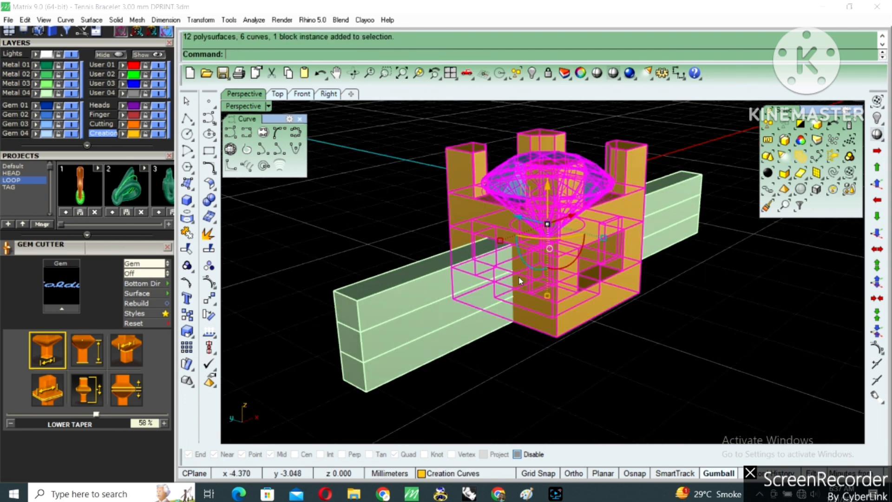
{"action": "type", "text": "bd"}
{"action": "key", "text": "Return"}
{"action": "left_click", "coordinate": [491, 313]}
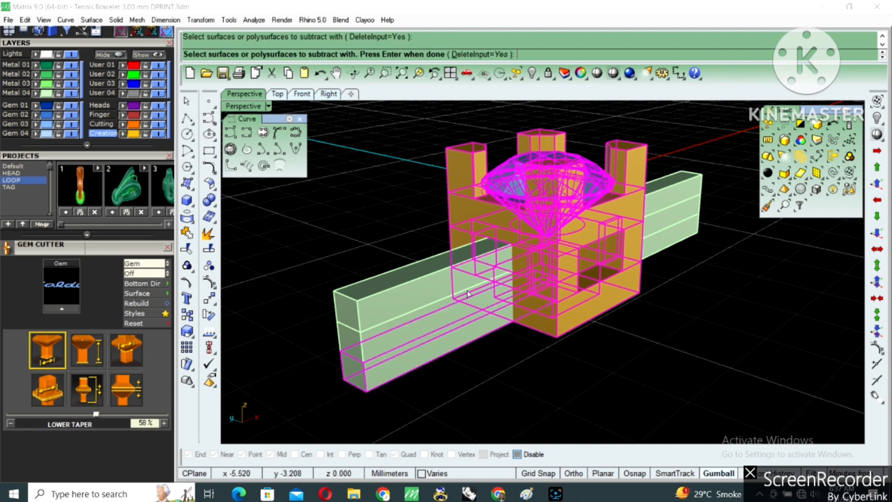
{"action": "right_click", "coordinate": [475, 300]}
Delete the surplus bar copies and slide the remaining lower bar into the link's frame
{"action": "right_click_drag", "start_coordinate": [475, 300], "coordinate": [608, 223]}
{"action": "key", "text": "Delete"}
{"action": "key", "text": "ctrl+a"}
{"action": "right_click", "coordinate": [583, 296]}
{"action": "key", "text": "Escape"}
{"action": "left_click", "coordinate": [698, 233]}
{"action": "left_click_drag", "start_coordinate": [697, 236], "coordinate": [667, 239]}
{"action": "right_click_drag", "start_coordinate": [668, 239], "coordinate": [555, 217]}
{"action": "key", "text": "ctrl+a"}
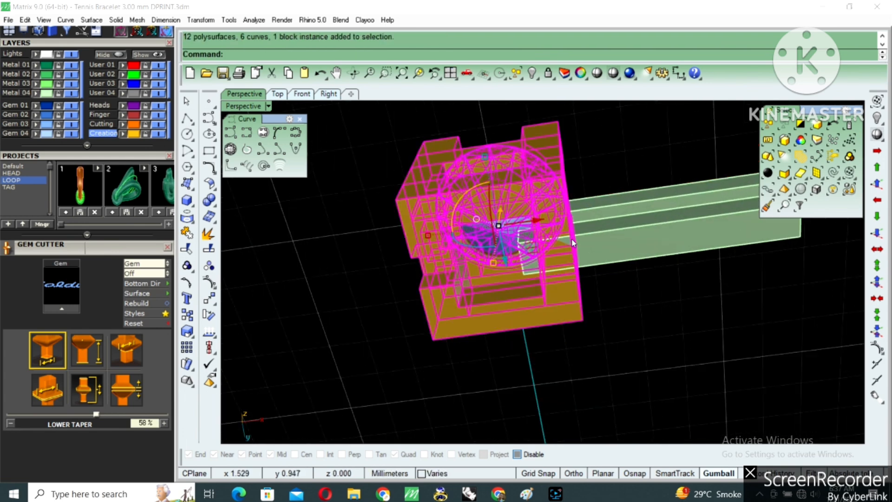
{"action": "left_click", "coordinate": [213, 205]}
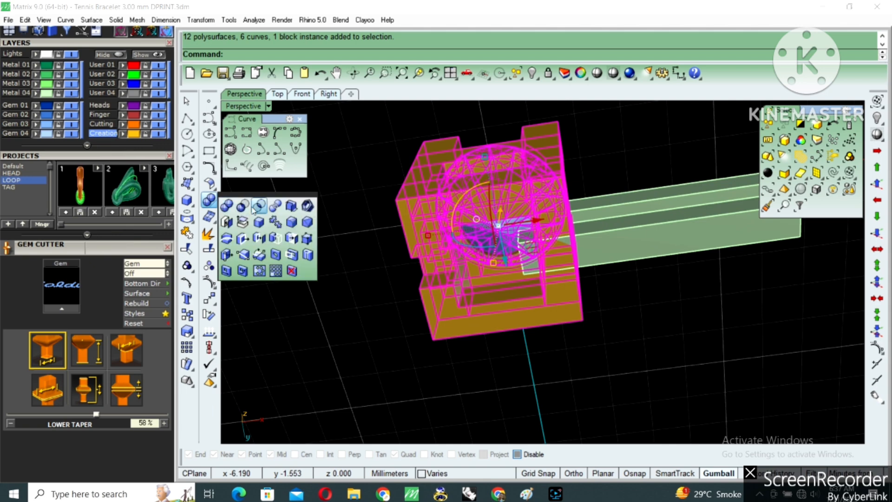
{"action": "left_click", "coordinate": [276, 206]}
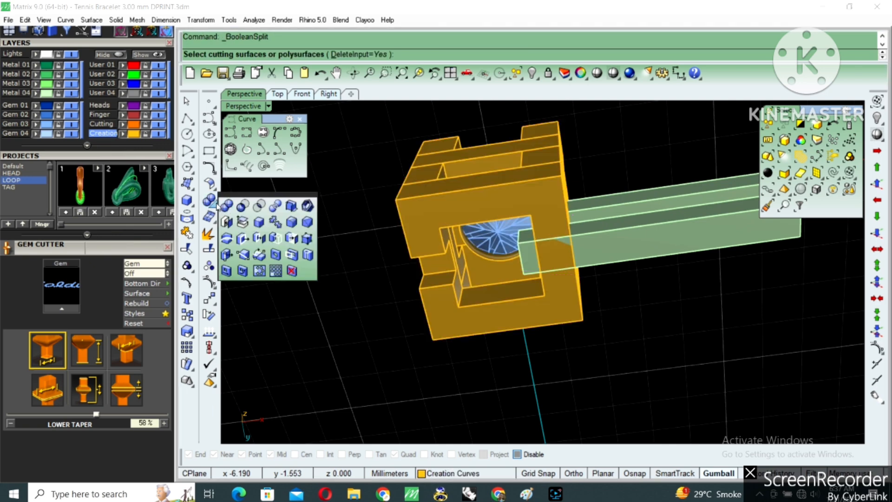
{"action": "left_click", "coordinate": [242, 205]}
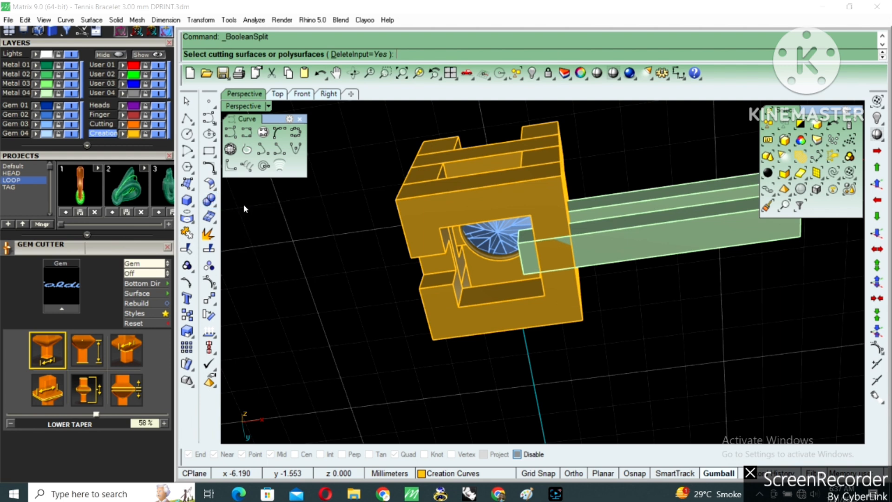
{"action": "left_click", "coordinate": [215, 204]}
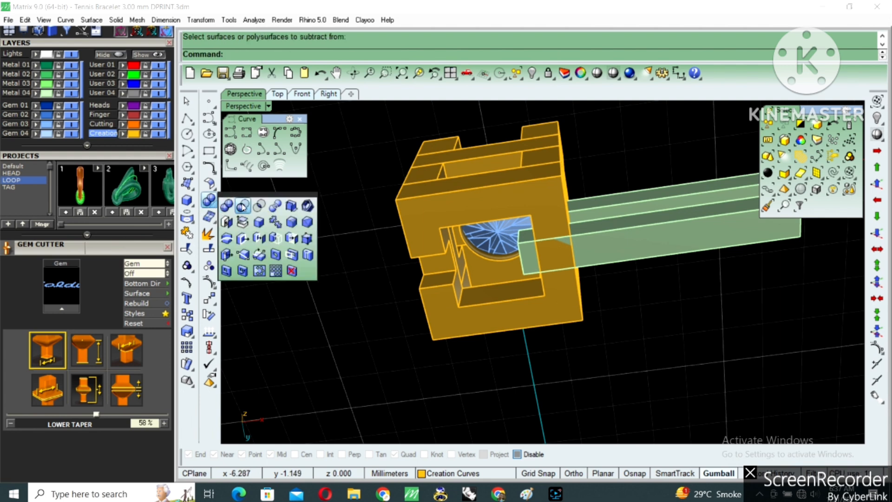
Subtract the remaining lower bar from the link with a Boolean difference
{"action": "left_click", "coordinate": [243, 206]}
{"action": "left_click", "coordinate": [606, 249]}
{"action": "key", "text": "Return"}
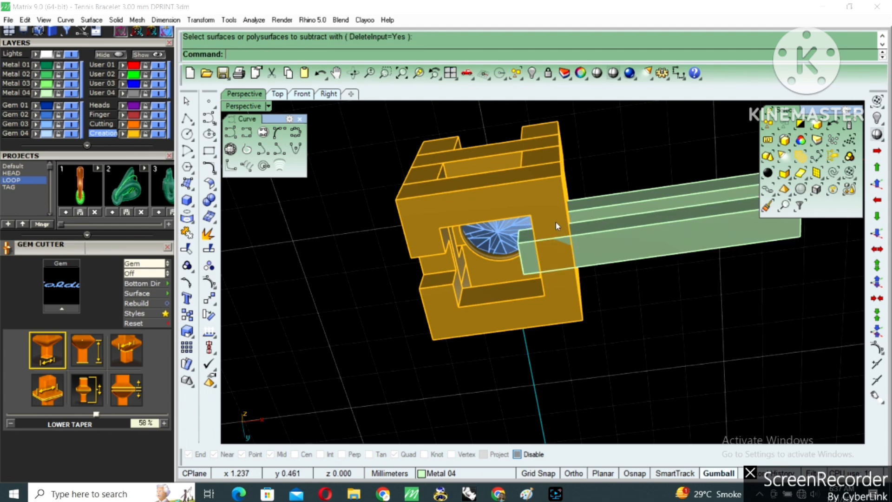
{"action": "left_click", "coordinate": [612, 247]}
{"action": "key", "text": "Return"}
Group the link and gem with the remaining connecting bar
{"action": "right_click_drag", "start_coordinate": [595, 251], "coordinate": [590, 192]}
{"action": "scroll", "coordinate": [590, 192], "scroll_direction": "down", "scroll_amount": 3}
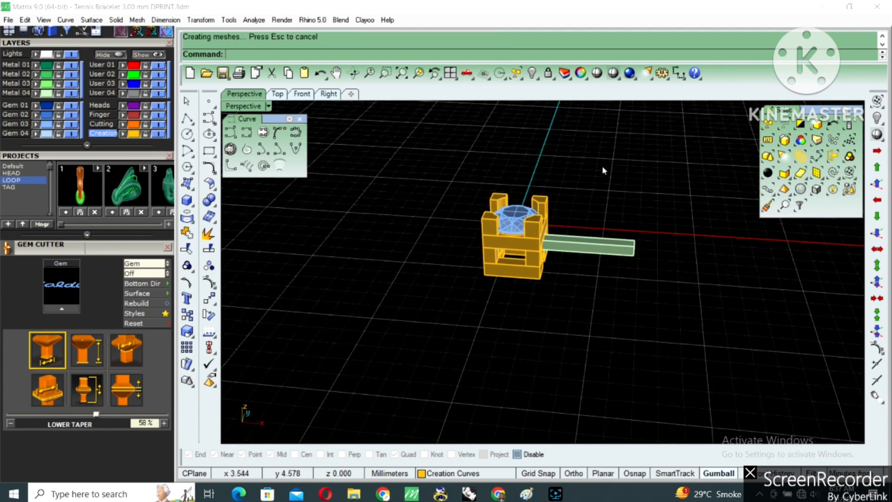
{"action": "left_click_drag", "start_coordinate": [422, 341], "coordinate": [422, 341]}
{"action": "key", "text": "ctrl+g"}
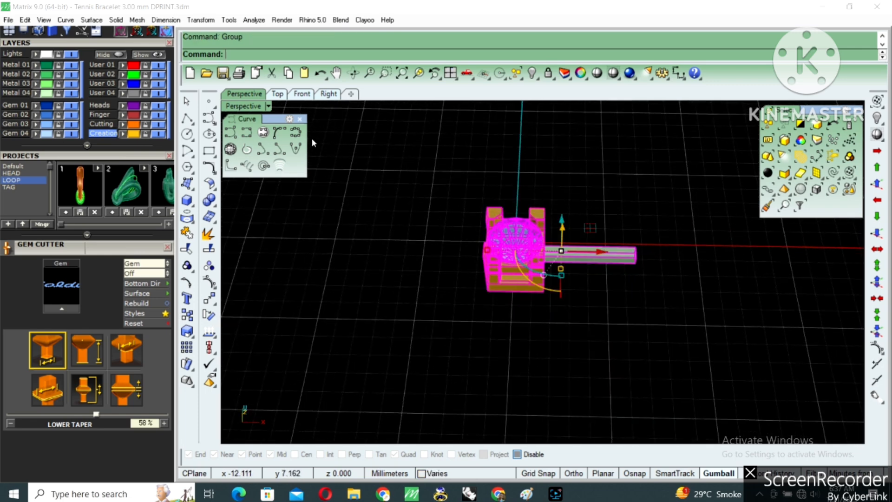
Calculate the total bracelet length with the built-in calculator, working in the Top view
{"action": "key", "text": "Escape"}
{"action": "left_click", "coordinate": [278, 94]}
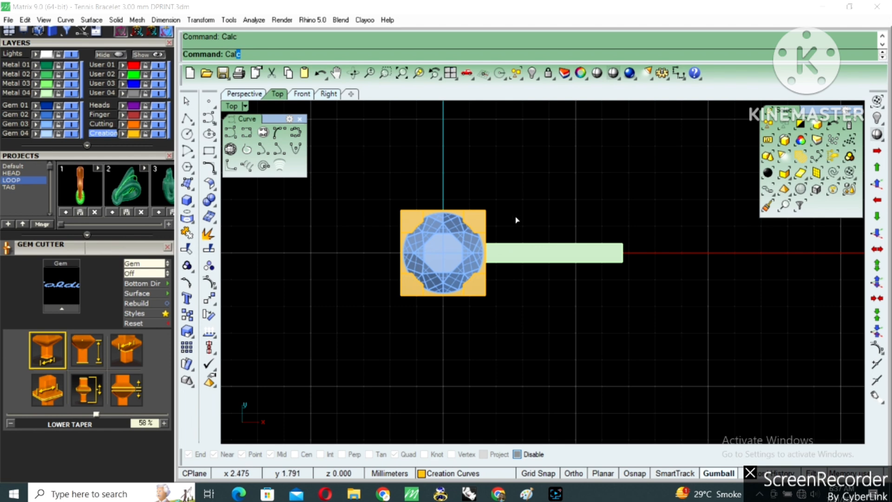
{"action": "key", "text": "Return"}
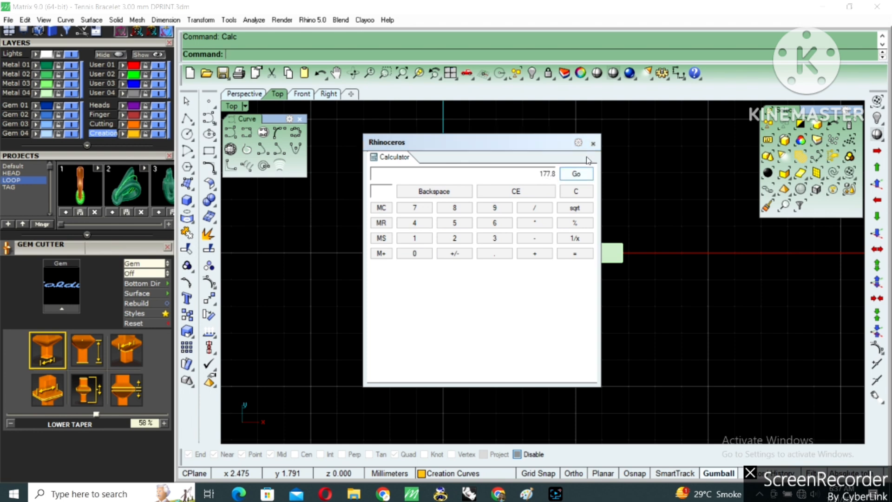
{"action": "left_click", "coordinate": [594, 143]}
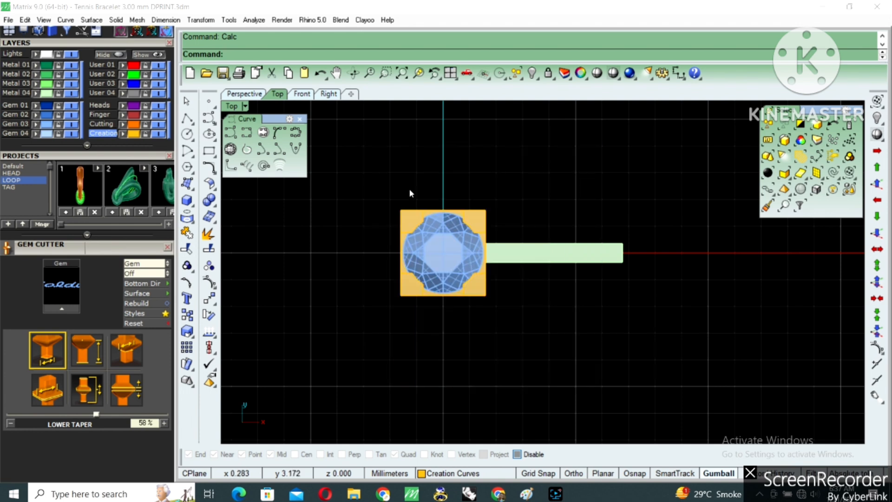
Draw a horizontal line centred on the origin along the X axis, with a half-length of 177.8/2 mm
{"action": "left_click", "coordinate": [188, 120]}
{"action": "left_click", "coordinate": [236, 123]}
{"action": "type", "text": "0"}
{"action": "key", "text": "Return"}
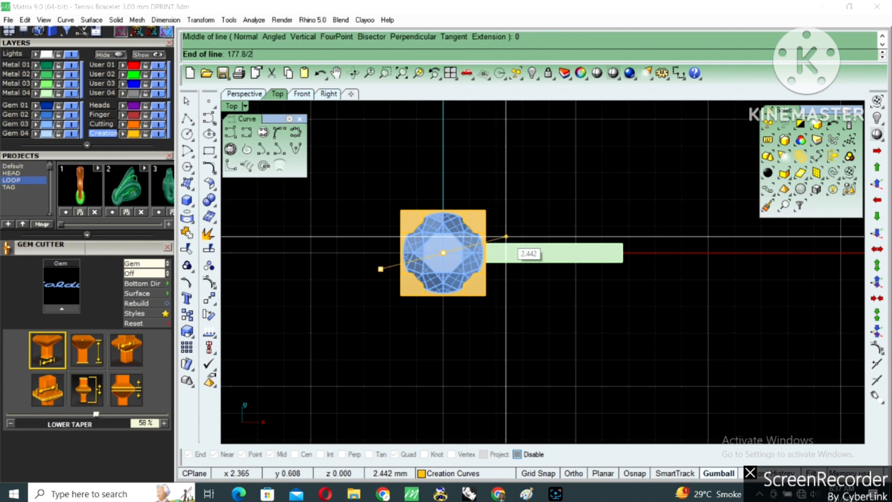
{"action": "key", "text": "Return"}
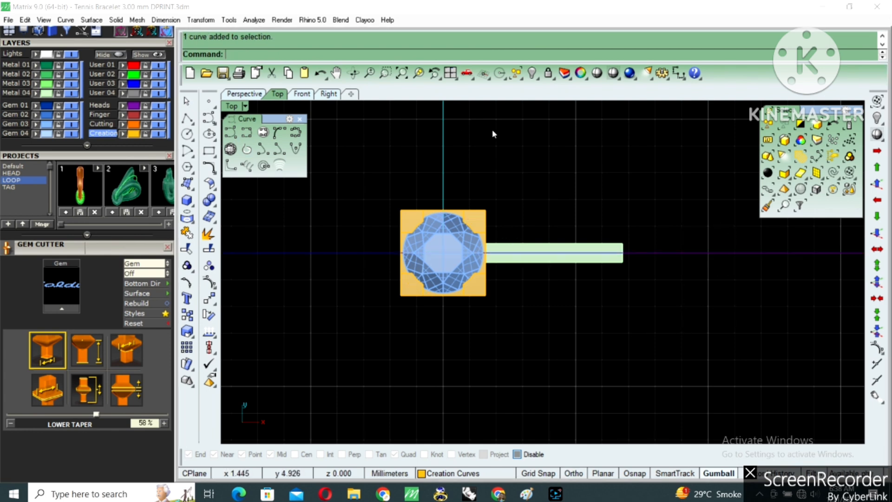
Hide the grouped link and select the long centre line
{"action": "key", "text": "Escape"}
{"action": "right_click_drag", "start_coordinate": [550, 261], "coordinate": [510, 232]}
{"action": "left_click", "coordinate": [432, 254]}
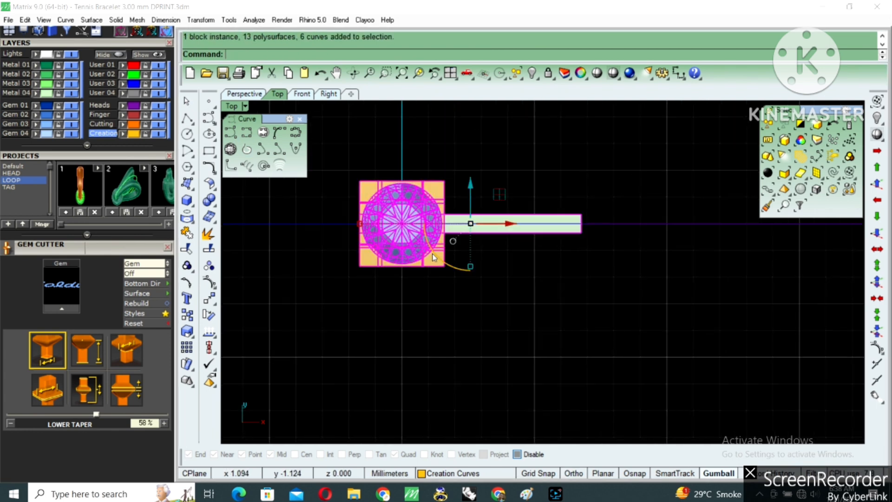
{"action": "right_click_drag", "start_coordinate": [431, 254], "coordinate": [444, 254]}
{"action": "key", "text": "ctrl+h"}
{"action": "left_click_drag", "start_coordinate": [537, 190], "coordinate": [449, 249]}
{"action": "right_click_drag", "start_coordinate": [449, 249], "coordinate": [464, 261]}
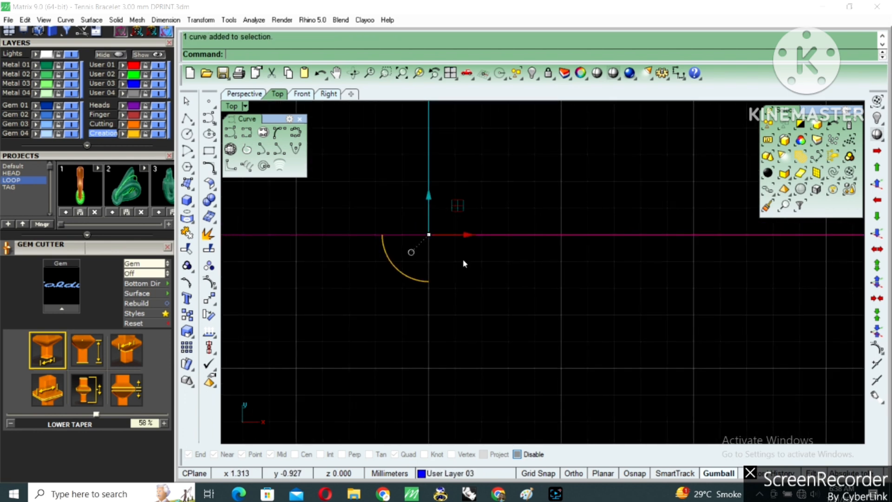
Split the centre line with a point at the origin and select the resulting halves to check them
{"action": "type", "text": "Split"}
{"action": "key", "text": "Return"}
{"action": "type", "text": "P"}
{"action": "key", "text": "Return"}
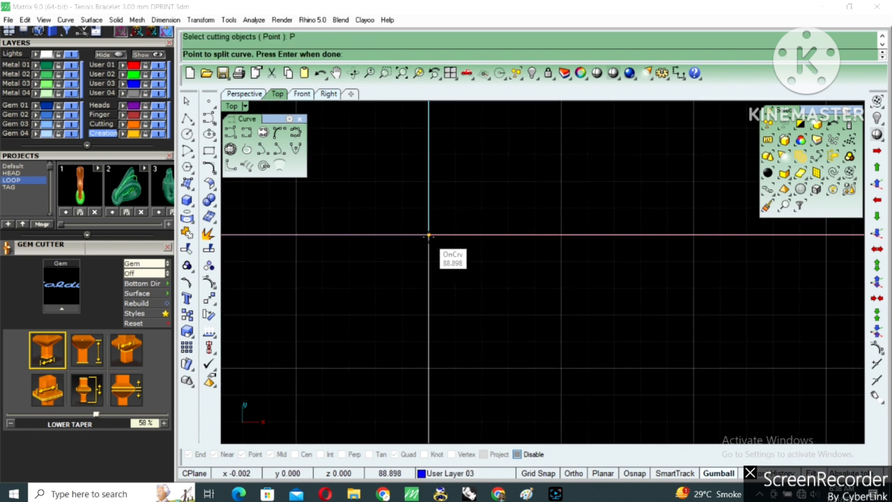
{"action": "left_click", "coordinate": [428, 236]}
{"action": "key", "text": "Return"}
{"action": "left_click_drag", "start_coordinate": [401, 203], "coordinate": [369, 249]}
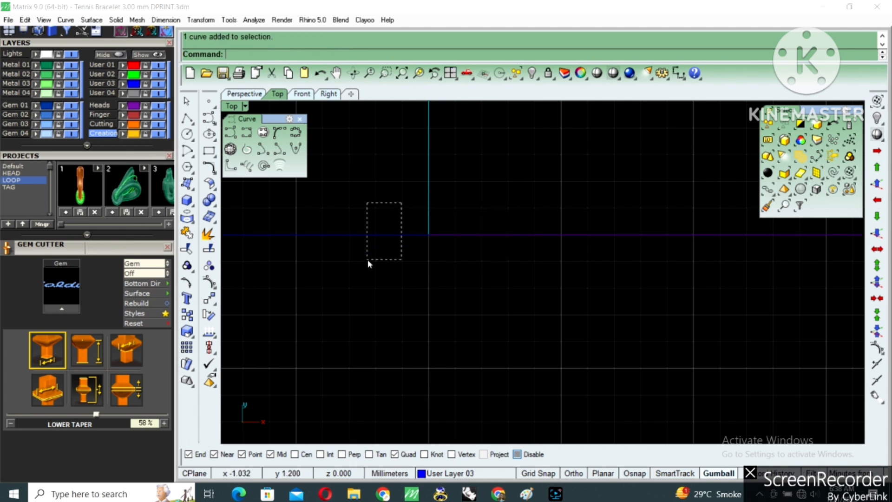
{"action": "left_click_drag", "start_coordinate": [506, 275], "coordinate": [506, 276]}
{"action": "scroll", "coordinate": [535, 289], "scroll_direction": "down", "scroll_amount": 2}
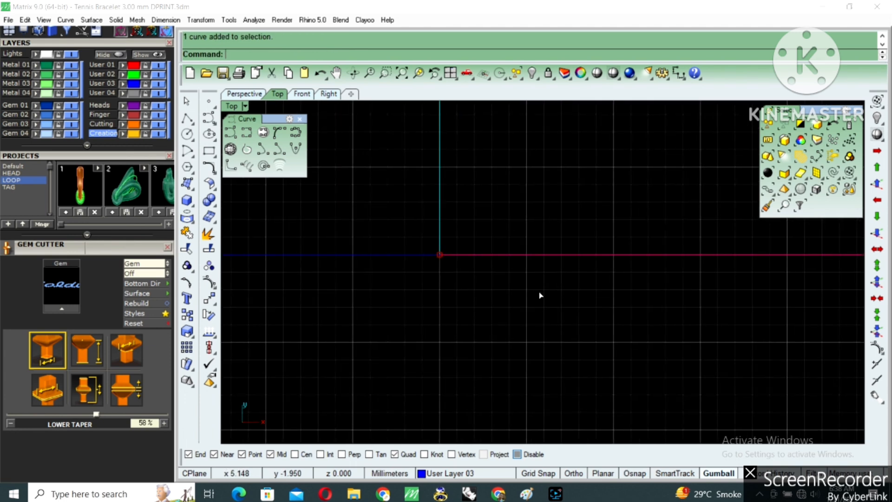
Turn off the grid and show the hidden link group again
{"action": "key", "text": "F7"}
{"action": "key", "text": "Escape"}
{"action": "key", "text": "ctrl+shift+h"}
{"action": "left_click", "coordinate": [468, 251]}
{"action": "key", "text": "Return"}
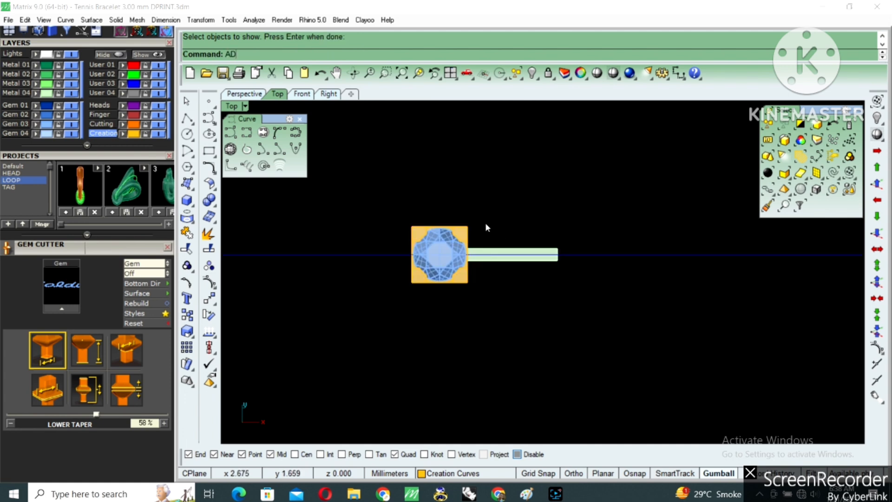
Measure the link's width with an aligned dimension between its upper corners, and delete the dimension
{"action": "left_click", "coordinate": [680, 77]}
{"action": "left_click", "coordinate": [729, 98]}
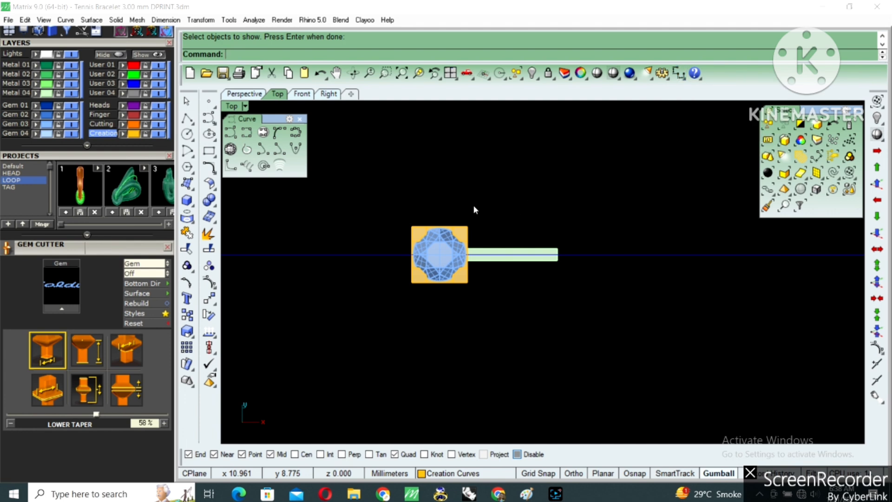
{"action": "scroll", "coordinate": [469, 226], "scroll_direction": "up", "scroll_amount": 3}
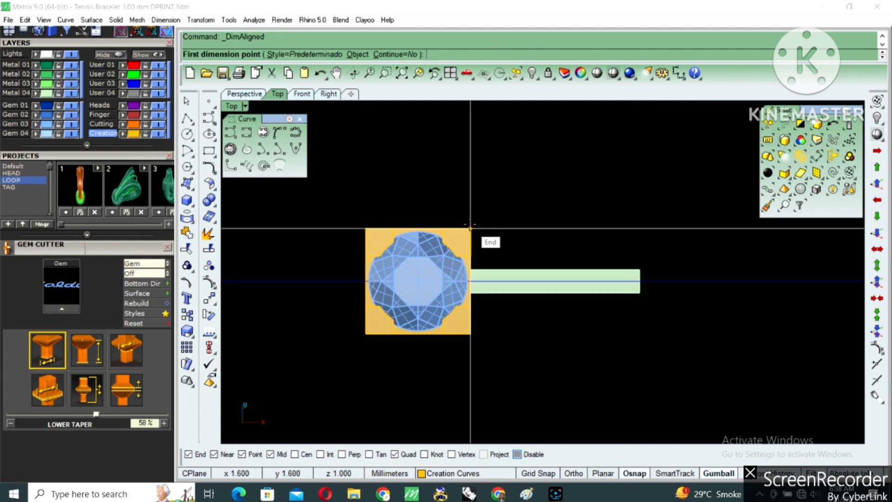
{"action": "left_click", "coordinate": [471, 228]}
{"action": "left_click", "coordinate": [366, 228]}
{"action": "left_click", "coordinate": [495, 168]}
{"action": "left_click", "coordinate": [470, 186]}
{"action": "scroll", "coordinate": [478, 186], "scroll_direction": "down", "scroll_amount": 2}
{"action": "key", "text": "Delete"}
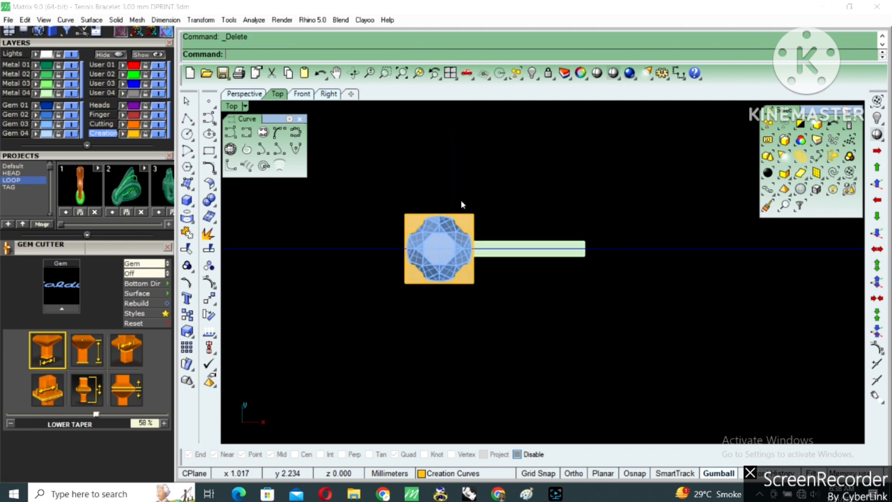
Array the grouped link along the positive X half of the line with 3.2 mm between items and Freeform orientation
{"action": "key", "text": "ctrl+a"}
{"action": "left_click", "coordinate": [200, 20]}
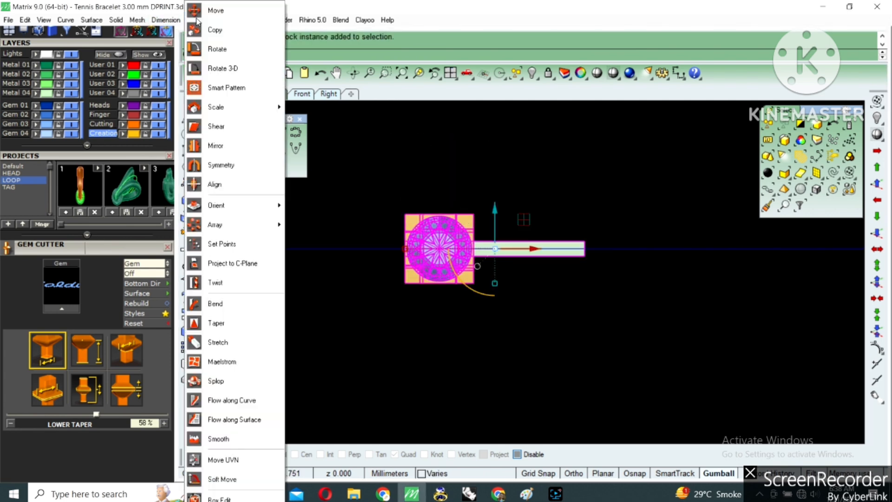
{"action": "mouse_move", "coordinate": [269, 223]}
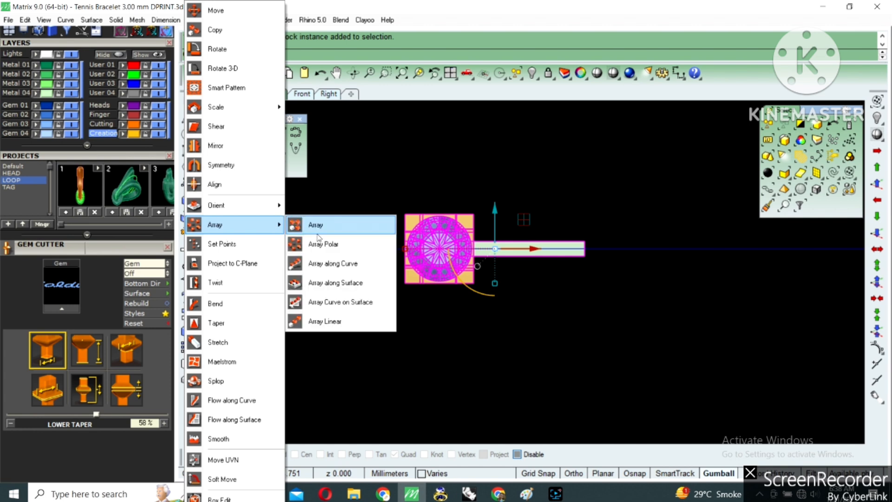
{"action": "left_click", "coordinate": [334, 264]}
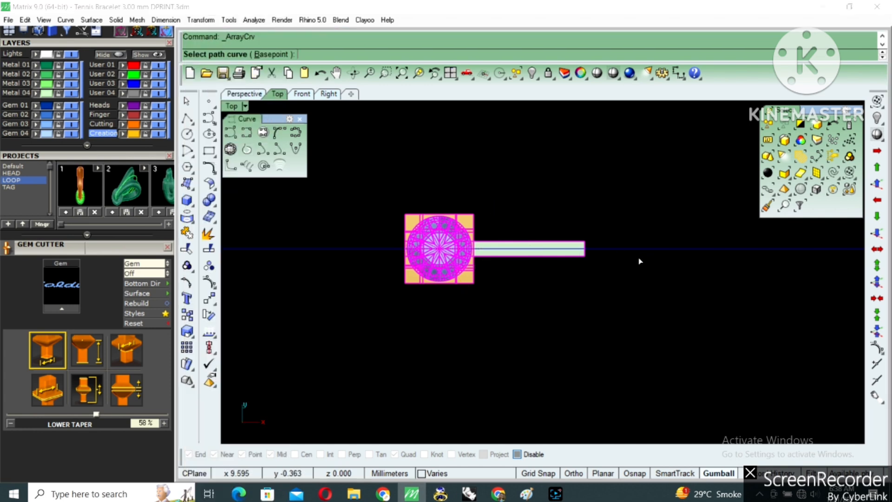
{"action": "left_click", "coordinate": [620, 249]}
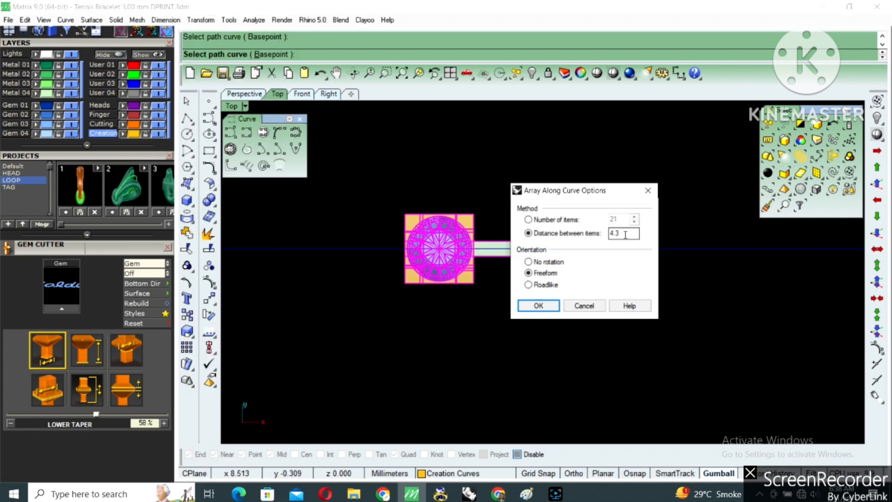
{"action": "type", "text": "3.1"}
{"action": "key", "text": "Return"}
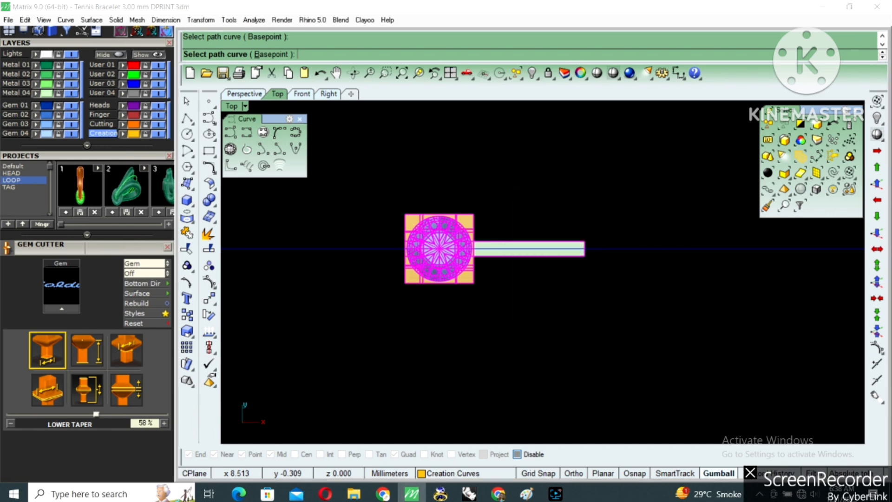
{"action": "scroll", "coordinate": [502, 242], "scroll_direction": "up", "scroll_amount": 2}
{"action": "left_click", "coordinate": [484, 219]}
{"action": "left_click", "coordinate": [610, 206]}
{"action": "scroll", "coordinate": [612, 206], "scroll_direction": "down", "scroll_amount": 6}
{"action": "key", "text": "Escape"}
Array the first link along the negative X half of the line at 3.2 mm spacing with Freeform orientation
{"action": "left_click", "coordinate": [481, 224]}
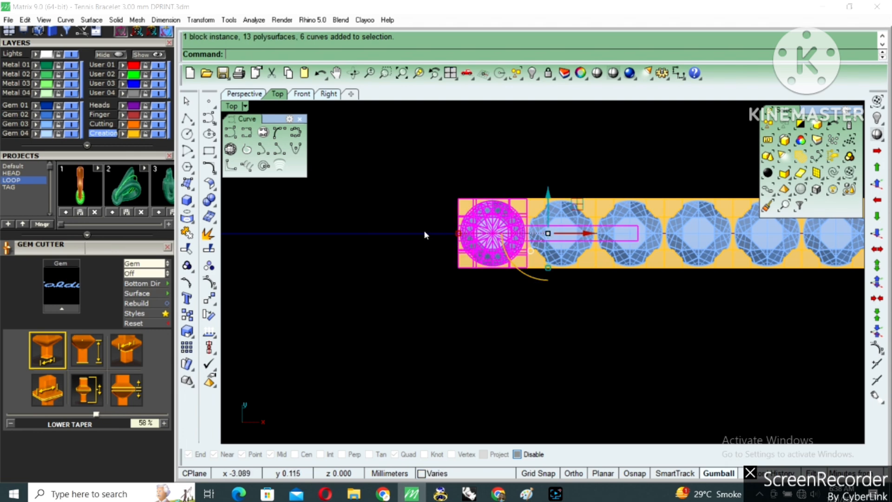
{"action": "right_click", "coordinate": [426, 231]}
{"action": "left_click", "coordinate": [420, 233]}
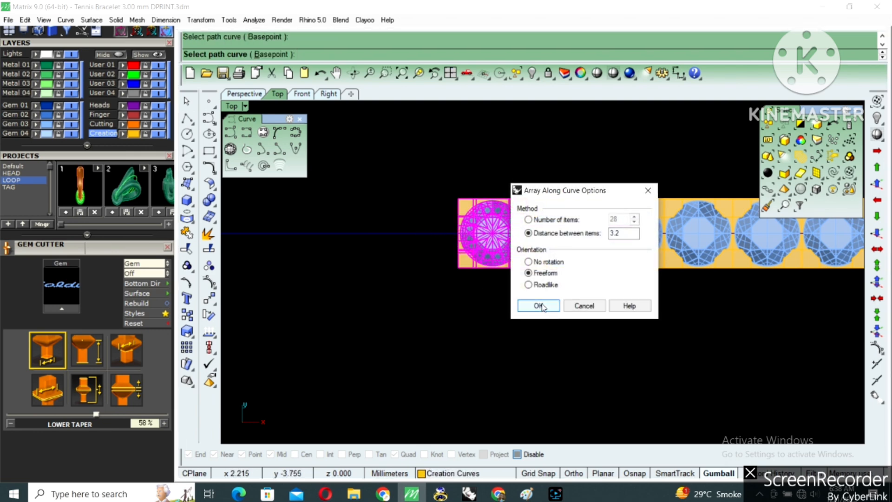
{"action": "left_click", "coordinate": [540, 306]}
{"action": "scroll", "coordinate": [466, 236], "scroll_direction": "down", "scroll_amount": 8}
{"action": "left_click", "coordinate": [579, 276]}
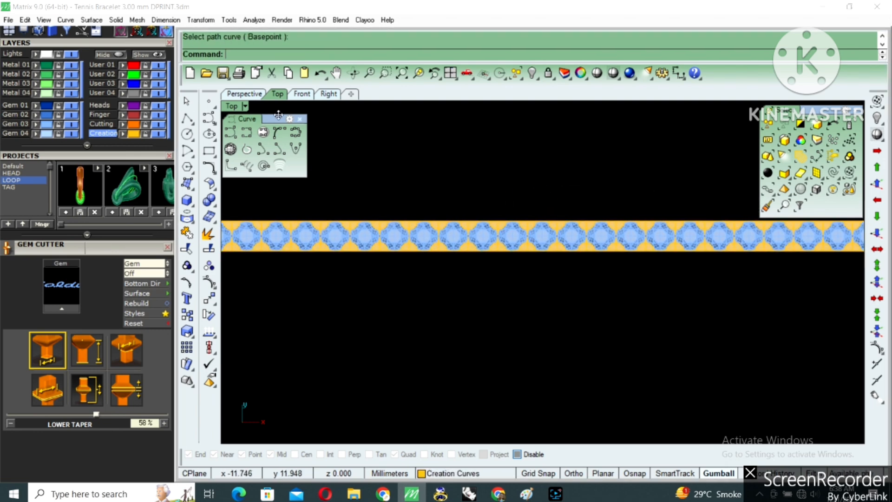
Examine the full row of links in the Perspective view, up to the end with the projecting bar
{"action": "double_click", "coordinate": [247, 106]}
{"action": "double_click", "coordinate": [569, 106]}
{"action": "right_click_drag", "start_coordinate": [556, 182], "coordinate": [548, 210]}
{"action": "scroll", "coordinate": [548, 209], "scroll_direction": "up", "scroll_amount": 4}
{"action": "scroll", "coordinate": [518, 245], "scroll_direction": "down", "scroll_amount": 8}
{"action": "right_click_drag", "start_coordinate": [518, 245], "coordinate": [604, 298]}
{"action": "right_click_drag", "start_coordinate": [605, 297], "coordinate": [402, 283], "text": "shift"}
{"action": "right_click_drag", "start_coordinate": [733, 272], "coordinate": [613, 265], "text": "shift"}
{"action": "scroll", "coordinate": [616, 264], "scroll_direction": "up", "scroll_amount": 10}
Isolate the last two links at the bar end by inverting the selection and hiding all the others
{"action": "left_click", "coordinate": [618, 261]}
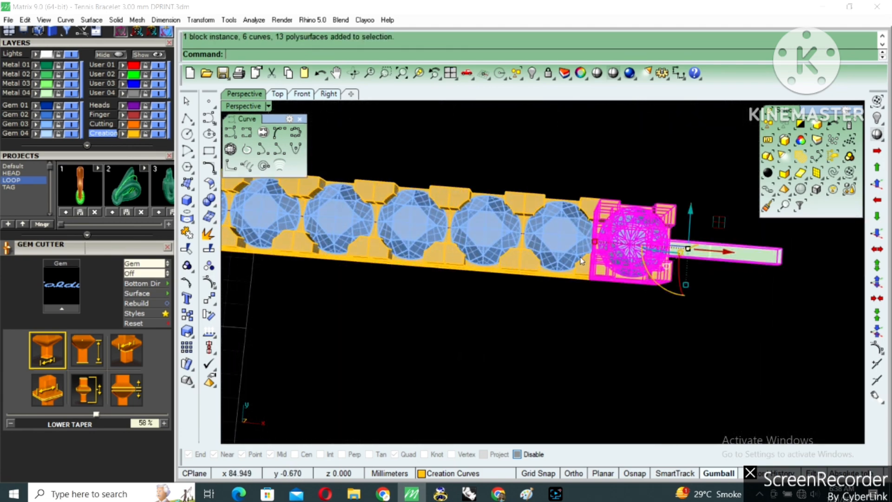
{"action": "left_click", "coordinate": [572, 260], "text": "shift"}
{"action": "left_click", "coordinate": [496, 250], "text": "shift"}
{"action": "right_click_drag", "start_coordinate": [548, 266], "coordinate": [581, 233]}
{"action": "type", "text": "IN"}
{"action": "key", "text": "Return"}
{"action": "scroll", "coordinate": [582, 234], "scroll_direction": "up", "scroll_amount": 3}
{"action": "left_click", "coordinate": [581, 235], "text": "shift"}
{"action": "left_click", "coordinate": [633, 219], "text": "shift"}
{"action": "right_click_drag", "start_coordinate": [633, 219], "coordinate": [660, 238]}
{"action": "type", "text": "in"}
{"action": "key", "text": "Return"}
{"action": "type", "text": "hide"}
{"action": "key", "text": "Return"}
Remove the inner link's overlapping bar from its group and delete it
{"action": "type", "text": "r"}
{"action": "key", "text": "Return"}
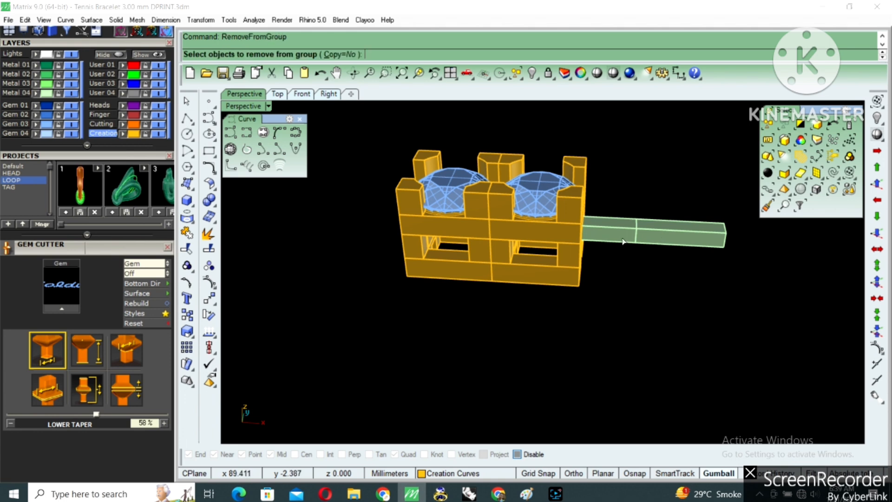
{"action": "left_click", "coordinate": [641, 245]}
{"action": "left_click", "coordinate": [658, 279]}
{"action": "key", "text": "Return"}
{"action": "left_click", "coordinate": [614, 241]}
{"action": "key", "text": "Return"}
{"action": "key", "text": "Delete"}
Remove the end link's projecting bar from its group and hide it
{"action": "left_click", "coordinate": [635, 239]}
{"action": "key", "text": "Escape"}
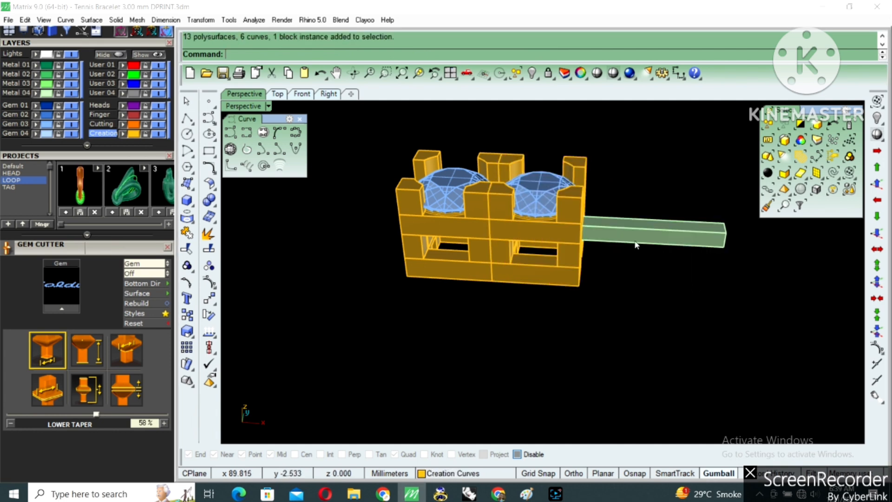
{"action": "key", "text": "Return"}
{"action": "left_click", "coordinate": [639, 240]}
{"action": "key", "text": "Return"}
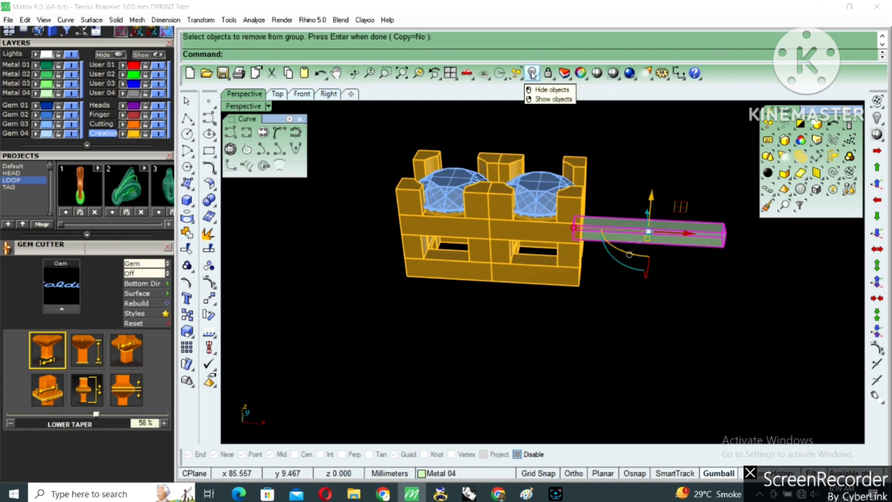
{"action": "left_click", "coordinate": [532, 73]}
Remove the lower frame parts of both links from their groups and delete them
{"action": "right_click_drag", "start_coordinate": [623, 209], "coordinate": [593, 163]}
{"action": "type", "text": "r"}
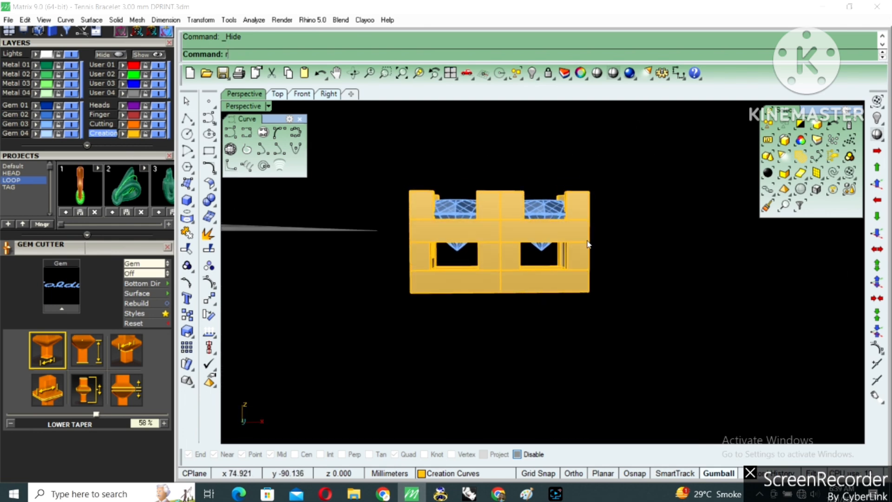
{"action": "type", "text": "emovefromgroup"}
{"action": "key", "text": "Return"}
{"action": "scroll", "coordinate": [588, 245], "scroll_direction": "up", "scroll_amount": 3}
{"action": "left_click_drag", "start_coordinate": [292, 335], "coordinate": [292, 333]}
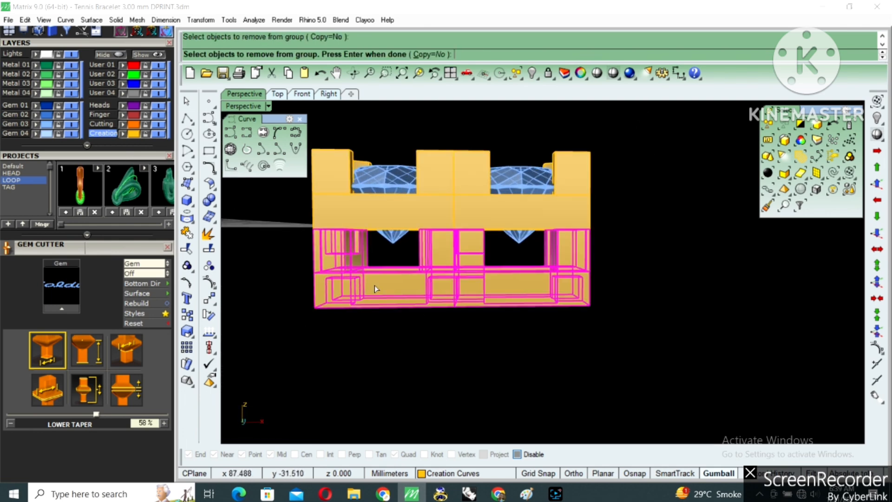
{"action": "key", "text": "Return"}
{"action": "key", "text": "Delete"}
Create a bounding box around the two remaining link tops and their gems
{"action": "scroll", "coordinate": [527, 201], "scroll_direction": "down", "scroll_amount": 2}
{"action": "right_click_drag", "start_coordinate": [527, 202], "coordinate": [548, 253]}
{"action": "left_click", "coordinate": [493, 231]}
{"action": "left_click_drag", "start_coordinate": [554, 153], "coordinate": [369, 278]}
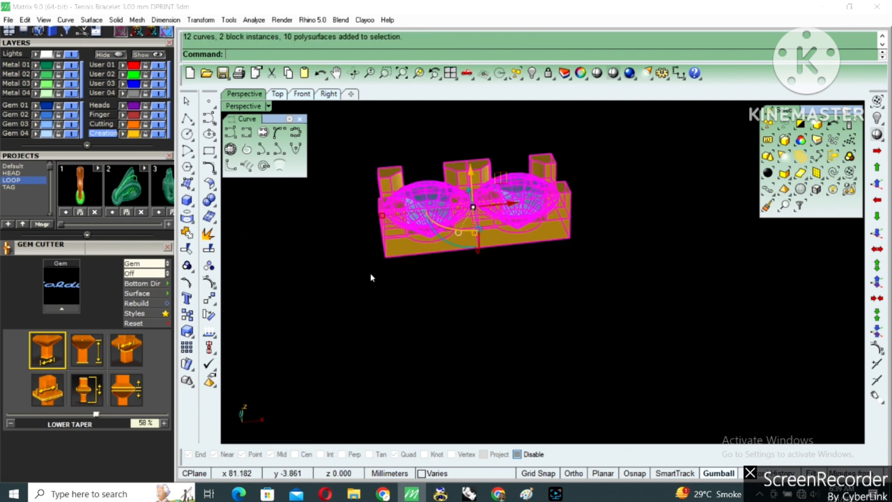
{"action": "right_click_drag", "start_coordinate": [368, 279], "coordinate": [423, 295]}
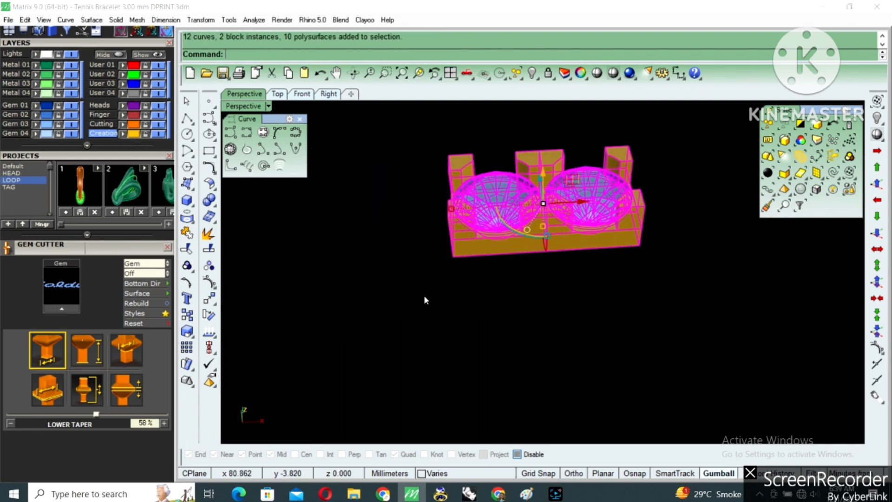
{"action": "left_click", "coordinate": [253, 20]}
{"action": "left_click", "coordinate": [296, 117]}
{"action": "right_click", "coordinate": [600, 230]}
{"action": "right_click_drag", "start_coordinate": [616, 224], "coordinate": [589, 174]}
{"action": "key", "text": "Escape"}
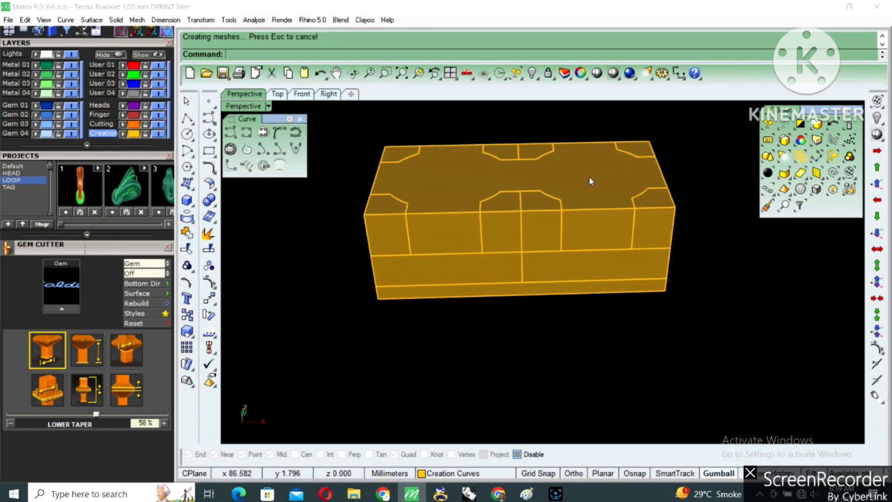
Separate the bounding box's top face, discard its sides, and hide everything except the top face
{"action": "left_click", "coordinate": [600, 214]}
{"action": "key", "text": "Delete"}
{"action": "left_click", "coordinate": [601, 192]}
{"action": "right_click_drag", "start_coordinate": [601, 192], "coordinate": [607, 223]}
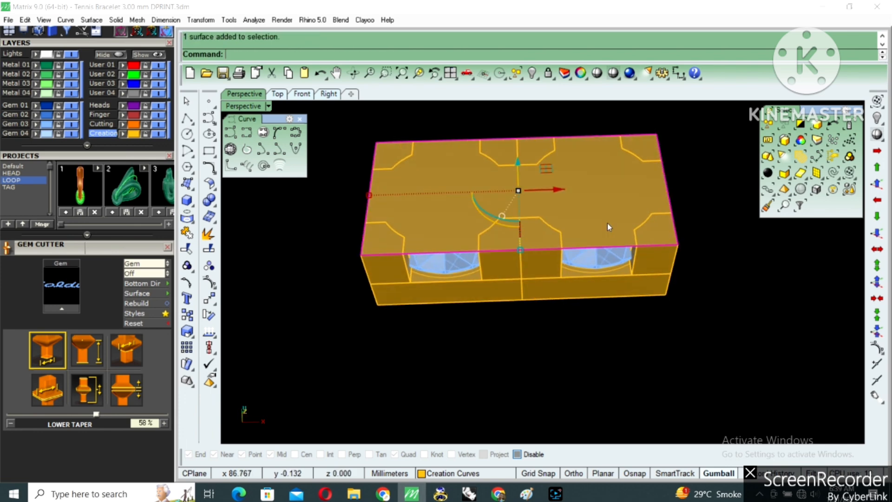
{"action": "key", "text": "ctrl+i"}
{"action": "key", "text": "ctrl+h"}
Project the box's top face onto the construction plane
{"action": "left_click", "coordinate": [612, 218]}
{"action": "right_click_drag", "start_coordinate": [614, 218], "coordinate": [614, 232]}
{"action": "key", "text": "Return"}
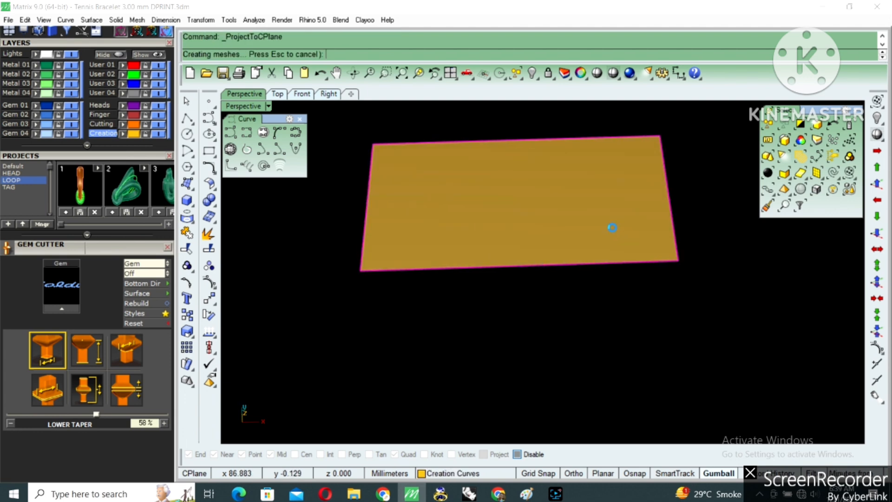
{"action": "key", "text": "Delete"}
{"action": "right_click_drag", "start_coordinate": [613, 209], "coordinate": [610, 261]}
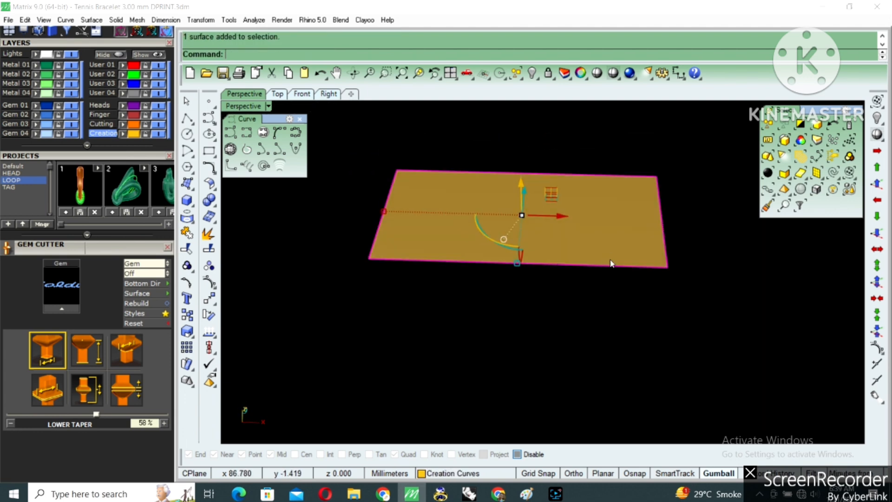
{"action": "left_click", "coordinate": [203, 22]}
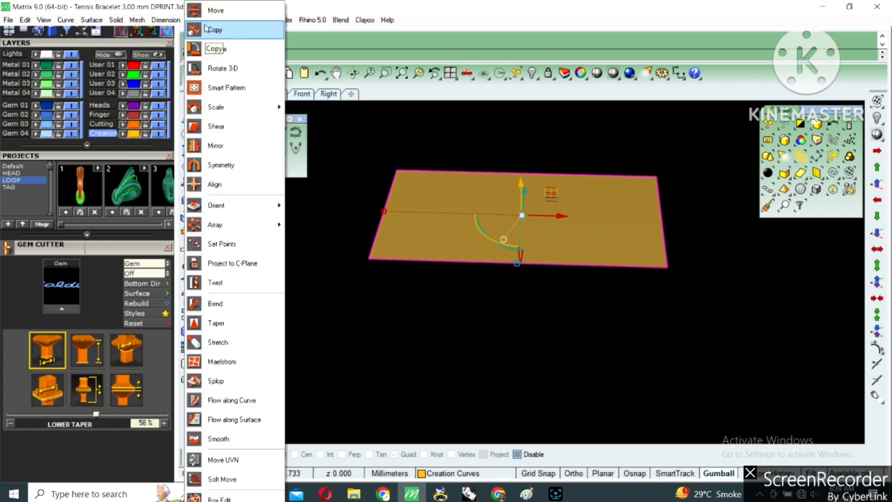
{"action": "left_click", "coordinate": [228, 34]}
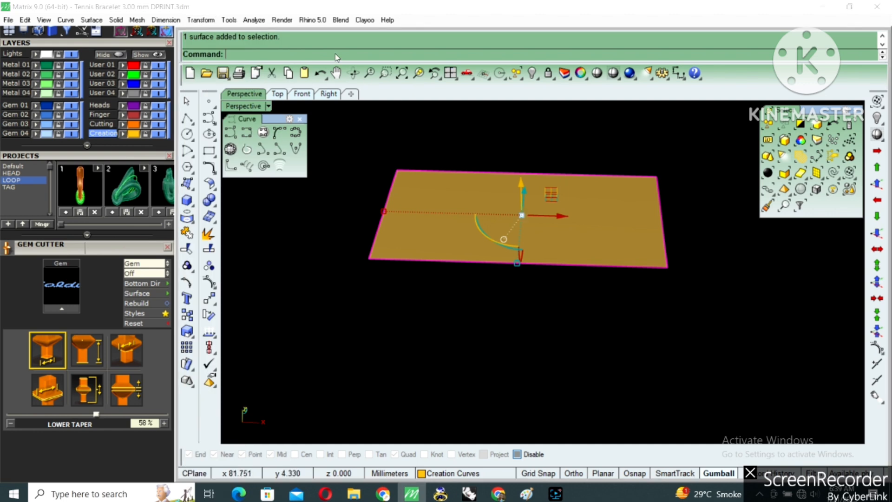
{"action": "left_click", "coordinate": [254, 20]}
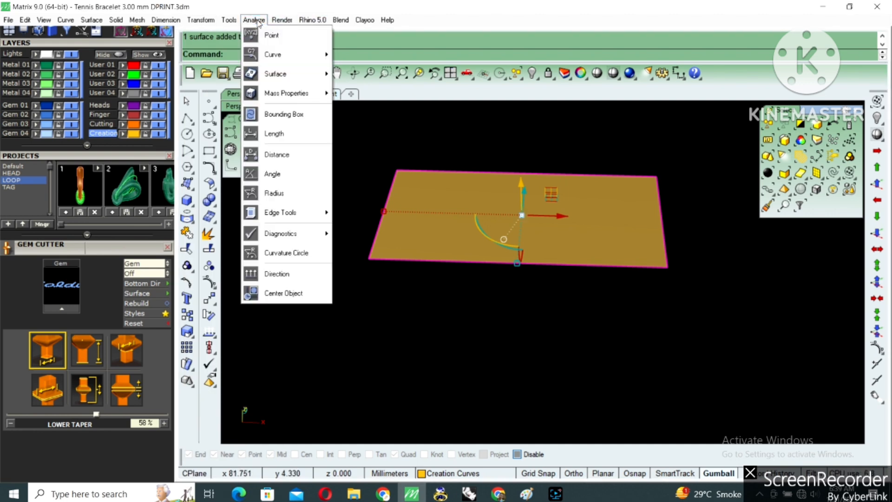
{"action": "left_click", "coordinate": [492, 146]}
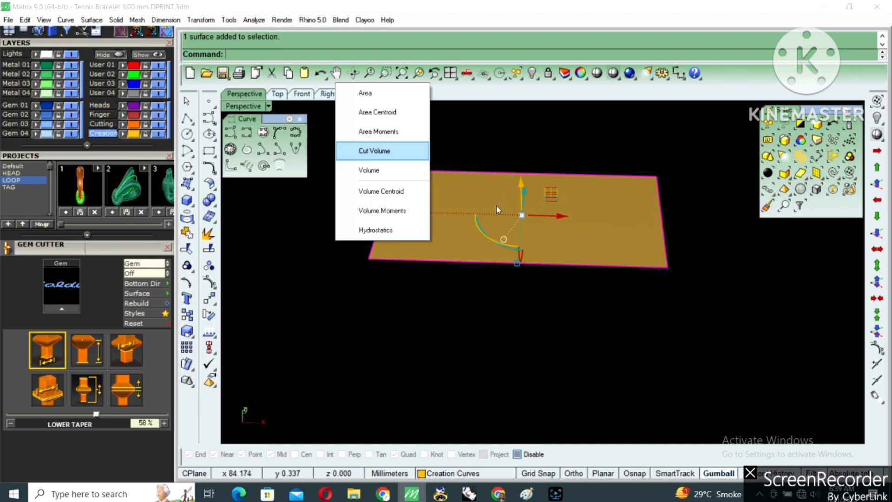
{"action": "left_click", "coordinate": [483, 139]}
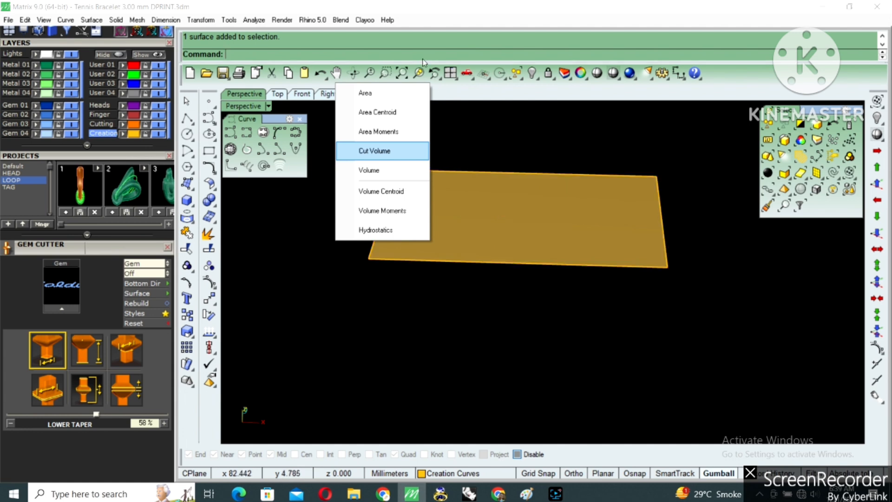
{"action": "left_click", "coordinate": [452, 135]}
Duplicate the flattened face's border as a curve, delete the face, and keep the rectangular outline selected
{"action": "left_click", "coordinate": [451, 192]}
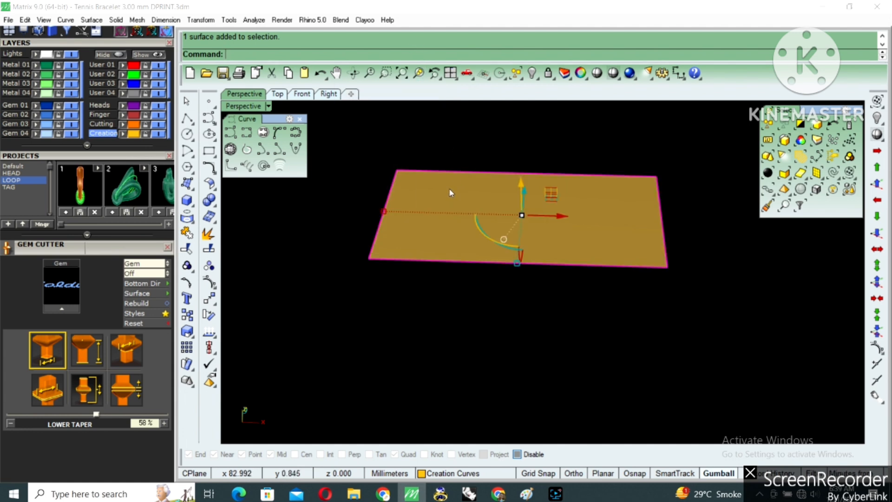
{"action": "type", "text": "D"}
{"action": "key", "text": "Return"}
{"action": "left_click", "coordinate": [467, 200]}
{"action": "right_click_drag", "start_coordinate": [473, 189], "coordinate": [493, 218]}
{"action": "key", "text": "Delete"}
{"action": "left_click_drag", "start_coordinate": [682, 186], "coordinate": [581, 234]}
{"action": "right_click_drag", "start_coordinate": [583, 239], "coordinate": [571, 288]}
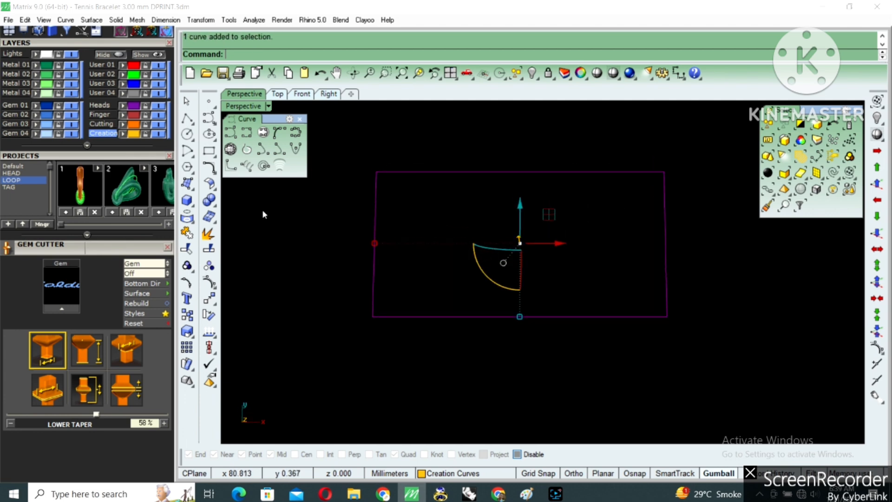
Explode the rectangular outline, extrude it as a solid slab by -0.7 mm, and delete the source curves
{"action": "left_click", "coordinate": [209, 167]}
{"action": "right_click_drag", "start_coordinate": [459, 199], "coordinate": [465, 164]}
{"action": "type", "text": "X"}
{"action": "key", "text": "Return"}
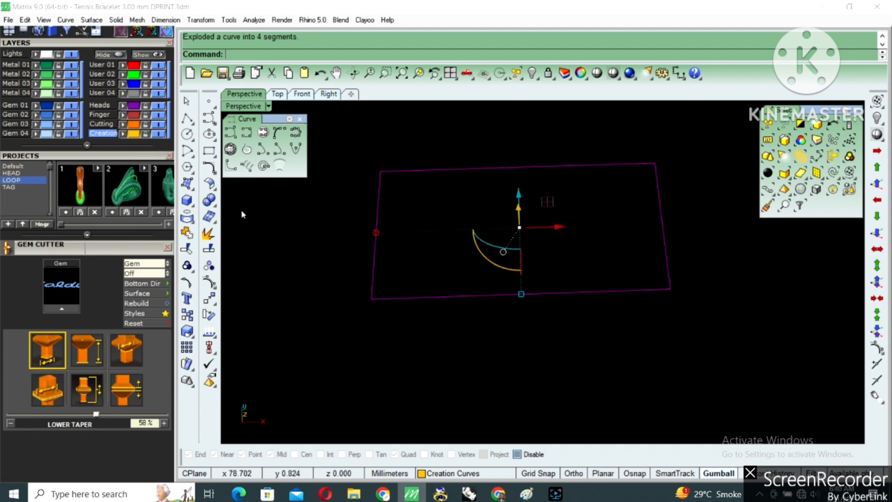
{"action": "left_click", "coordinate": [191, 206]}
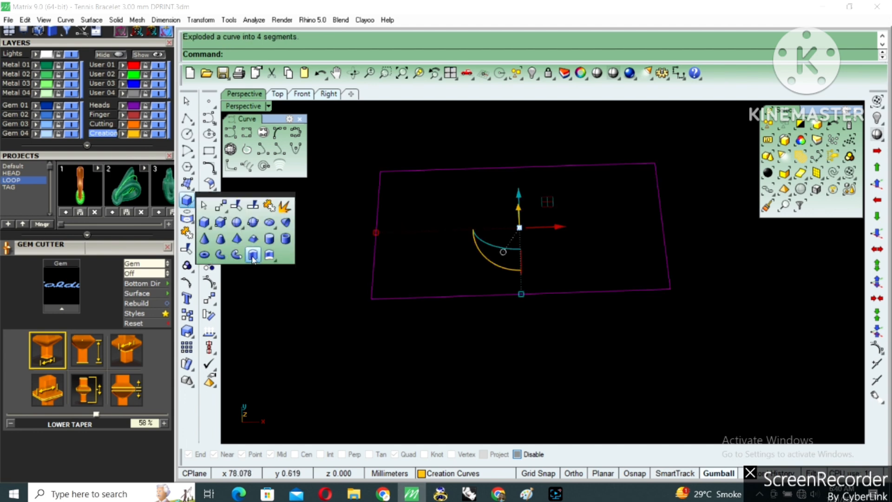
{"action": "left_click", "coordinate": [254, 261]}
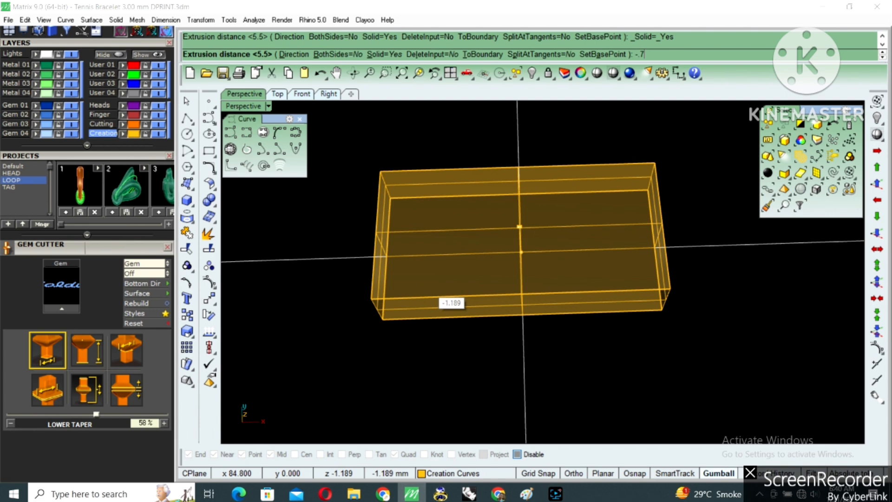
{"action": "type", "text": "-.7"}
{"action": "key", "text": "Return"}
{"action": "right_click_drag", "start_coordinate": [426, 284], "coordinate": [513, 272]}
{"action": "key", "text": "Delete"}
Extract a copy of the slab's bottom face and move it 1.5 mm down
{"action": "key", "text": "Return"}
{"action": "left_click", "coordinate": [527, 259]}
{"action": "key", "text": "Return"}
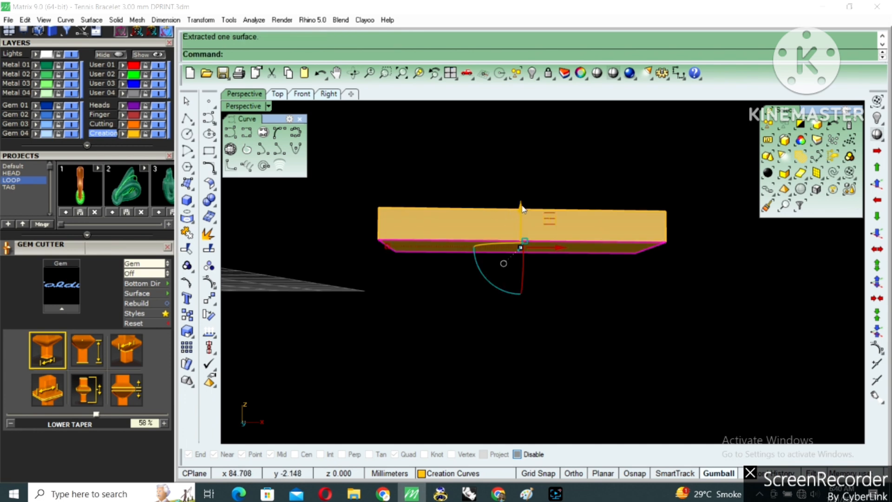
{"action": "left_click", "coordinate": [521, 205]}
{"action": "type", "text": "-1.5"}
{"action": "key", "text": "Return"}
{"action": "right_click_drag", "start_coordinate": [522, 207], "coordinate": [553, 234]}
Duplicate the lowered face's border as a curve and delete the face
{"action": "right_click_drag", "start_coordinate": [577, 279], "coordinate": [576, 258], "text": "shift"}
{"action": "type", "text": "DB"}
{"action": "key", "text": "Return"}
{"action": "left_click", "coordinate": [604, 284]}
{"action": "key", "text": "Delete"}
Offset the lower rectangle inward by 0.8 mm with sharp corners
{"action": "left_click_drag", "start_coordinate": [685, 275], "coordinate": [627, 315]}
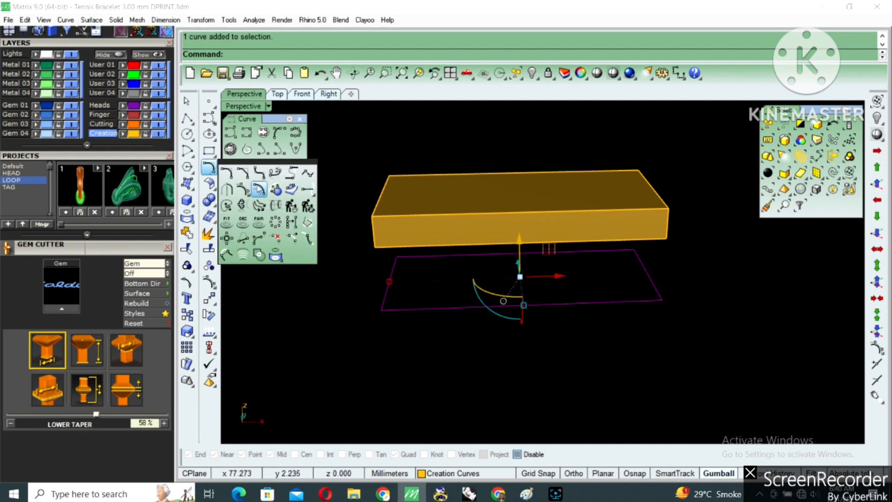
{"action": "left_click", "coordinate": [215, 172]}
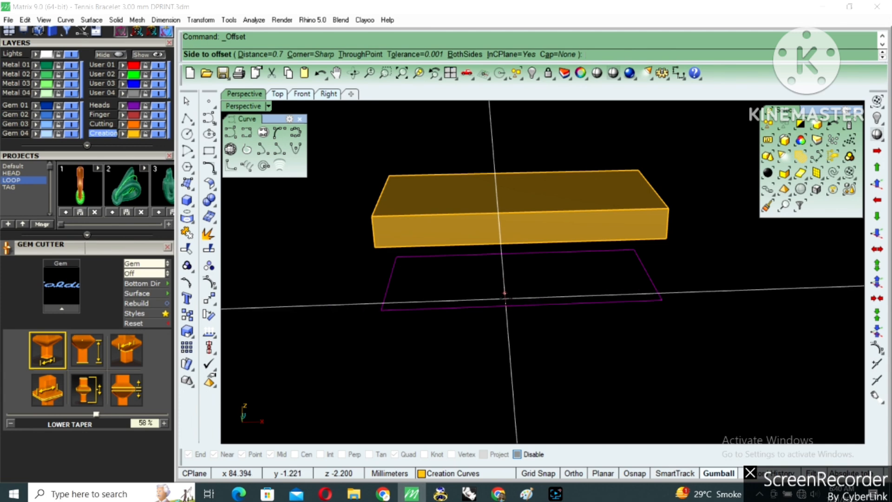
{"action": "type", "text": "8"}
{"action": "key", "text": "Return"}
{"action": "left_click", "coordinate": [542, 291]}
{"action": "right_click_drag", "start_coordinate": [586, 274], "coordinate": [627, 298]}
{"action": "key", "text": "Return"}
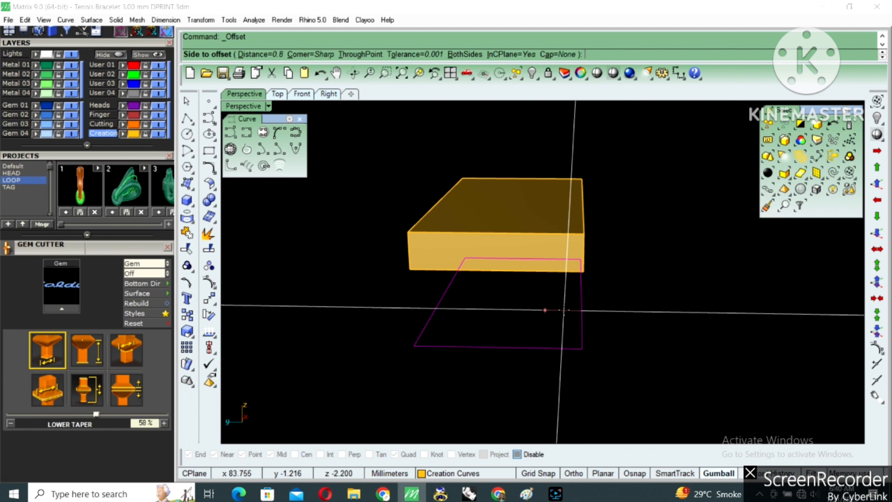
{"action": "key", "text": "Return"}
{"action": "left_click", "coordinate": [564, 310]}
Extrude both lower rectangles together as a solid frame by -0.8 mm and delete the source curves
{"action": "left_click", "coordinate": [552, 323], "text": "shift"}
{"action": "right_click_drag", "start_coordinate": [470, 371], "coordinate": [472, 319]}
{"action": "left_click", "coordinate": [209, 233]}
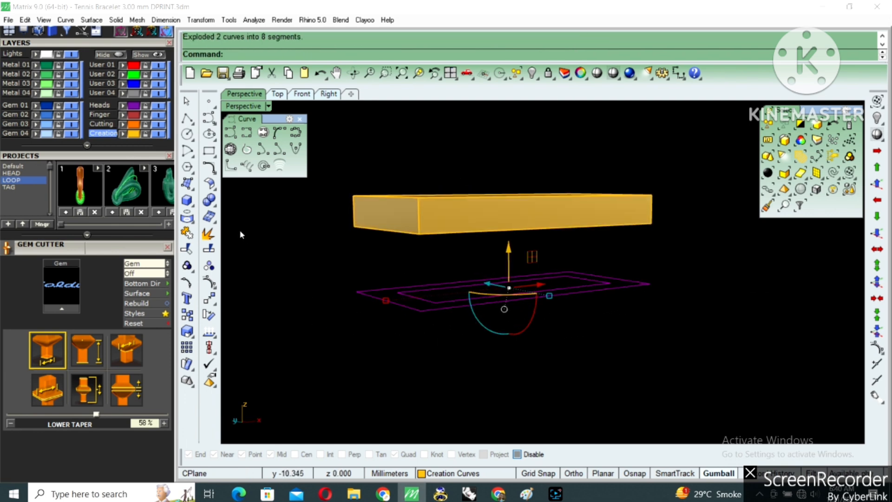
{"action": "left_click", "coordinate": [191, 205]}
{"action": "left_click", "coordinate": [254, 253]}
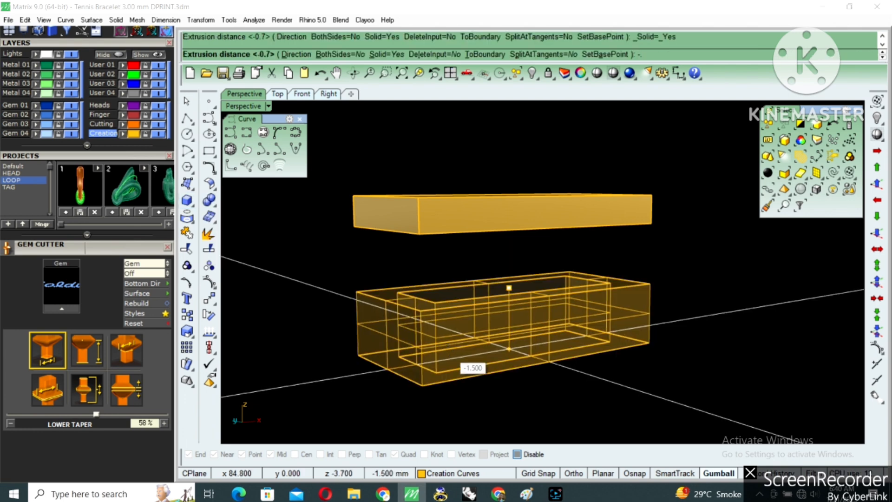
{"action": "left_click", "coordinate": [448, 350]}
{"action": "right_click_drag", "start_coordinate": [448, 351], "coordinate": [409, 279]}
{"action": "key", "text": "Delete"}
Draw a small square on the lower frame's top face at one outer corner
{"action": "left_click", "coordinate": [212, 155]}
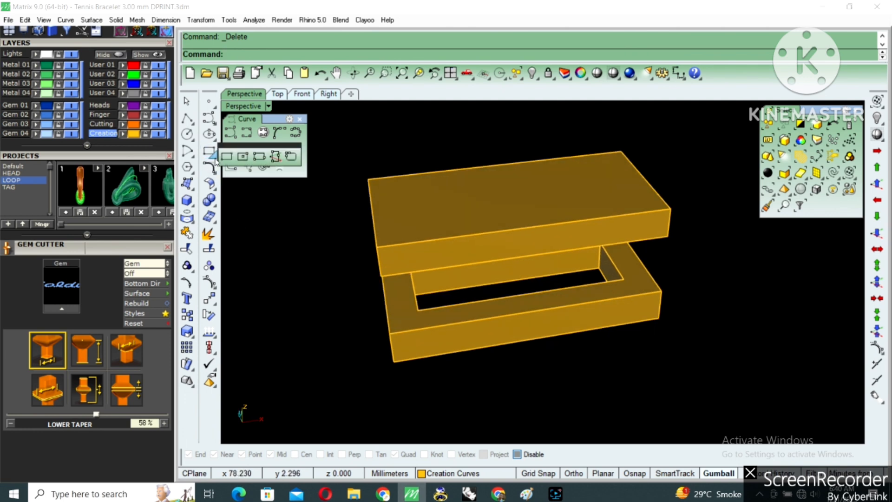
{"action": "left_click", "coordinate": [229, 161]}
{"action": "scroll", "coordinate": [404, 360], "scroll_direction": "up", "scroll_amount": 2}
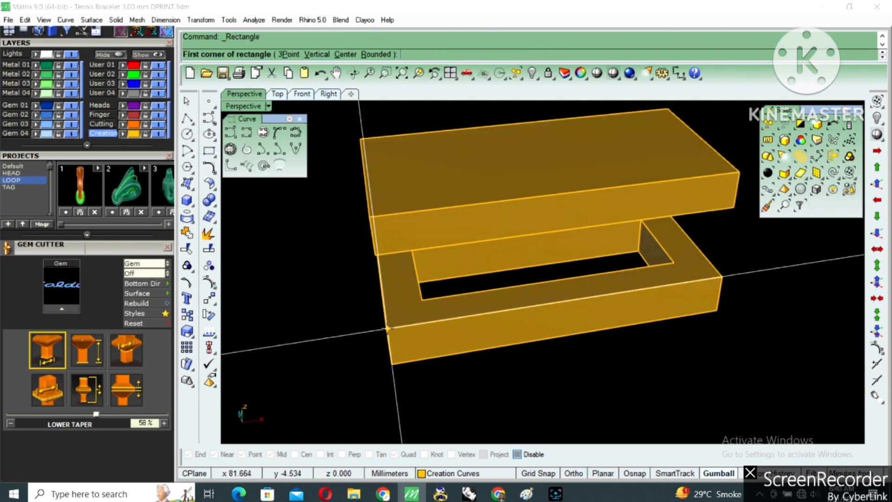
{"action": "left_click", "coordinate": [401, 333]}
{"action": "left_click", "coordinate": [430, 314]}
{"action": "right_click_drag", "start_coordinate": [453, 320], "coordinate": [471, 290]}
{"action": "key", "text": "Return"}
Extrude the corner square upward as a solid post about 1.54 mm high, reaching slightly into the upper slab
{"action": "type", "text": "e"}
{"action": "key", "text": "Return"}
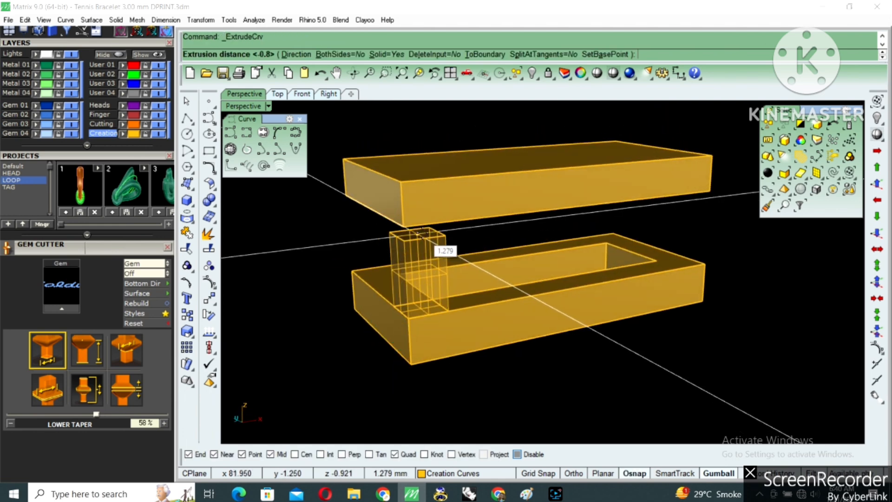
{"action": "left_click", "coordinate": [429, 263]}
{"action": "key", "text": "Return"}
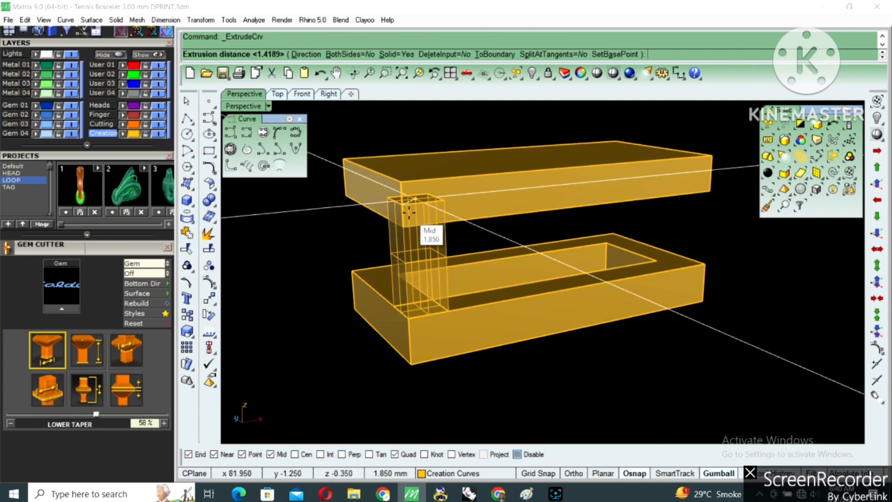
{"action": "left_click", "coordinate": [435, 262]}
Mirror the corner post about the long side's midpoint to the other end of that side
{"action": "right_click_drag", "start_coordinate": [434, 263], "coordinate": [482, 305]}
{"action": "left_click", "coordinate": [395, 279]}
{"action": "type", "text": "mirror"}
{"action": "key", "text": "Return"}
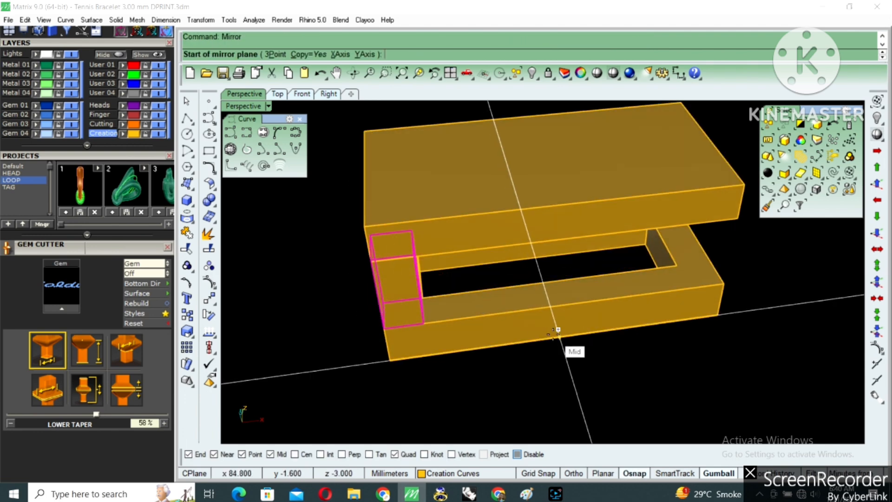
{"action": "left_click", "coordinate": [553, 335]}
{"action": "left_click", "coordinate": [560, 265]}
Mirror both posts across the frame's width onto the opposite long side
{"action": "left_click", "coordinate": [704, 251], "text": "shift"}
{"action": "right_click_drag", "start_coordinate": [705, 251], "coordinate": [618, 285]}
{"action": "key", "text": "Return"}
{"action": "left_click", "coordinate": [572, 329]}
{"action": "left_click", "coordinate": [581, 279]}
Extrude one end post's inner face across to the opposite post as a solid wall, and delete the extracted face
{"action": "scroll", "coordinate": [623, 287], "scroll_direction": "up", "scroll_amount": 3}
{"action": "scroll", "coordinate": [583, 267], "scroll_direction": "up", "scroll_amount": 3}
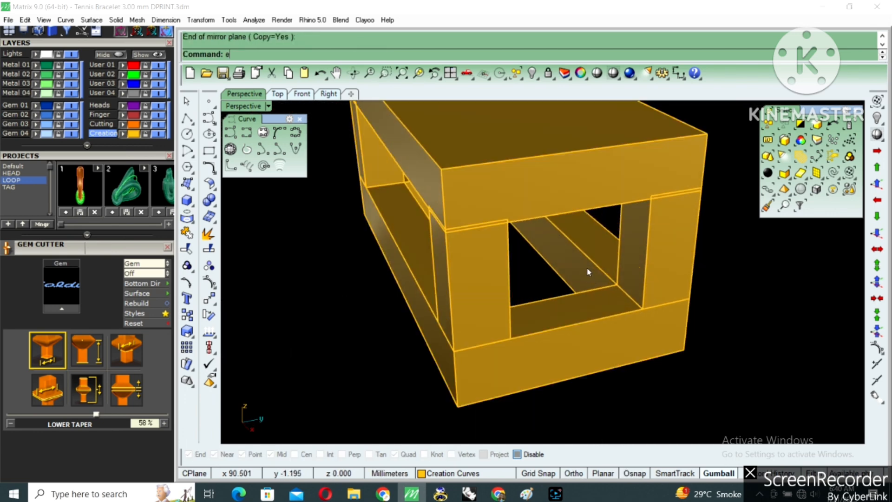
{"action": "left_click", "coordinate": [629, 253]}
{"action": "key", "text": "Return"}
{"action": "type", "text": "es"}
{"action": "key", "text": "Return"}
{"action": "left_click", "coordinate": [510, 325]}
{"action": "scroll", "coordinate": [510, 300], "scroll_direction": "down", "scroll_amount": 3}
{"action": "key", "text": "Delete"}
Duplicate the slab's lower short edge at the open end and move the resulting curve downward
{"action": "right_click_drag", "start_coordinate": [510, 299], "coordinate": [467, 197]}
{"action": "scroll", "coordinate": [673, 280], "scroll_direction": "down", "scroll_amount": 3}
{"action": "type", "text": "D"}
{"action": "left_click", "coordinate": [537, 202]}
{"action": "key", "text": "Return"}
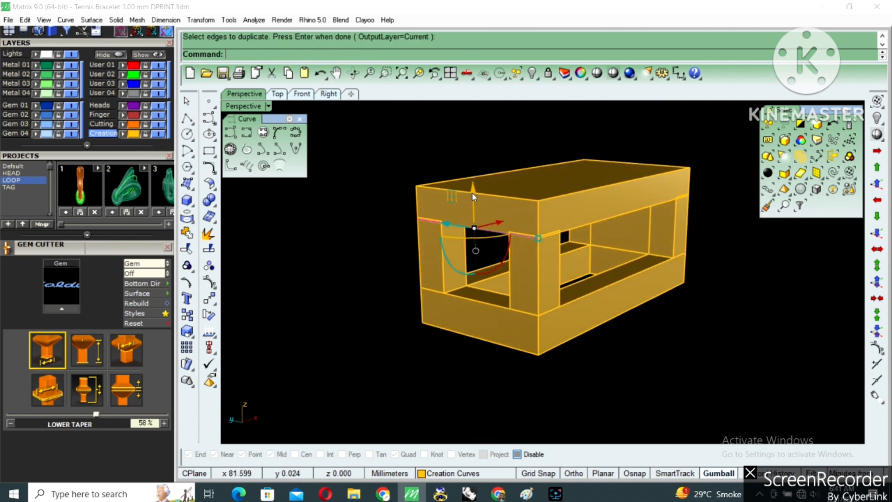
{"action": "left_click", "coordinate": [472, 193]}
{"action": "key", "text": "Return"}
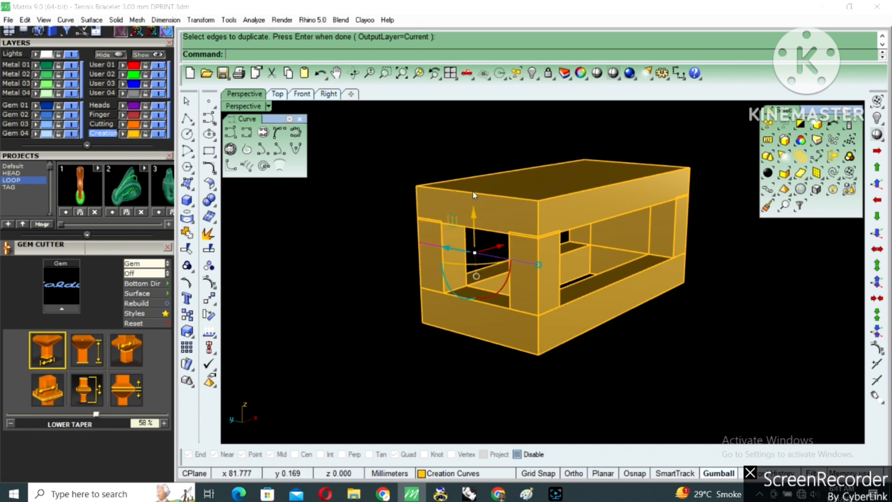
Extrude the lowered edge curve upward into a strip reaching the upper slab
{"action": "right_click_drag", "start_coordinate": [490, 205], "coordinate": [481, 213]}
{"action": "type", "text": "e"}
{"action": "key", "text": "Return"}
{"action": "scroll", "coordinate": [481, 213], "scroll_direction": "up", "scroll_amount": 2}
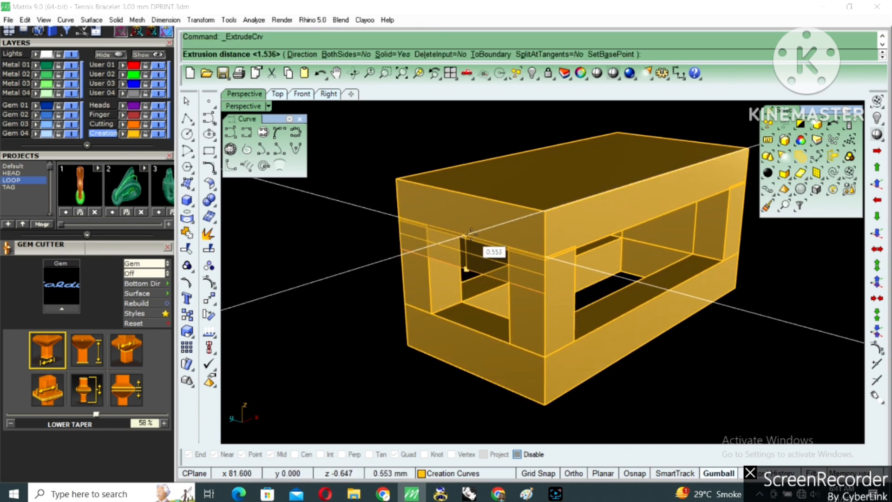
{"action": "left_click", "coordinate": [472, 232]}
{"action": "left_click", "coordinate": [477, 251]}
{"action": "right_click_drag", "start_coordinate": [501, 261], "coordinate": [453, 241]}
Offset the strip into a solid crossbar between the end posts, with its direction flipped toward the frame's inside
{"action": "type", "text": "o"}
{"action": "key", "text": "Return"}
{"action": "type", "text": "FlipAll"}
{"action": "key", "text": "Return"}
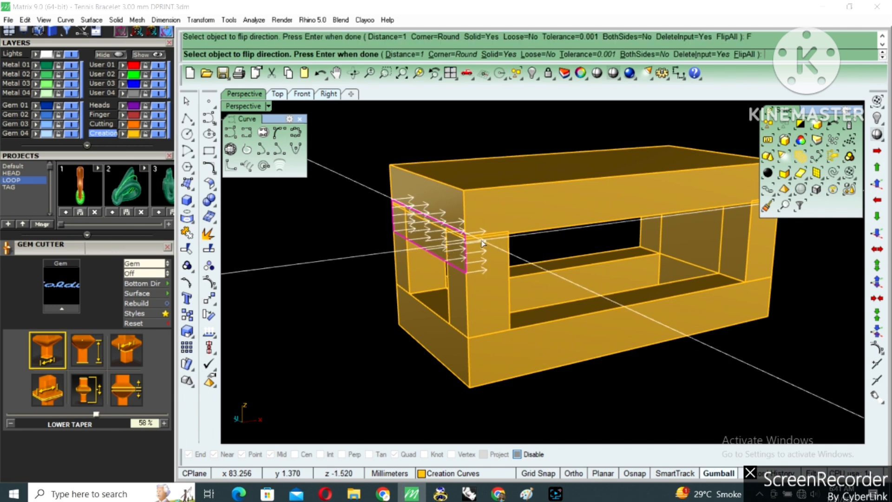
{"action": "key", "text": "Return"}
{"action": "right_click_drag", "start_coordinate": [502, 267], "coordinate": [357, 225]}
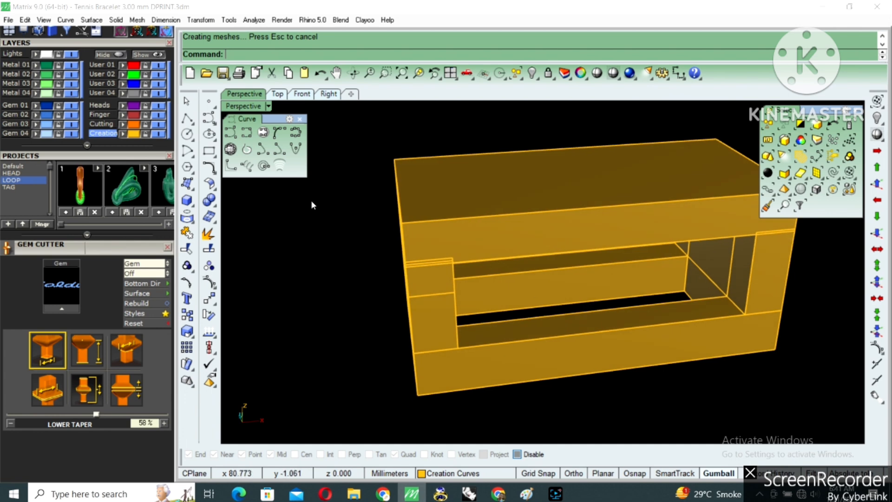
Copy the corner post along the frame's long side to a position near its middle
{"action": "left_click", "coordinate": [451, 323]}
{"action": "right_click_drag", "start_coordinate": [451, 323], "coordinate": [465, 285]}
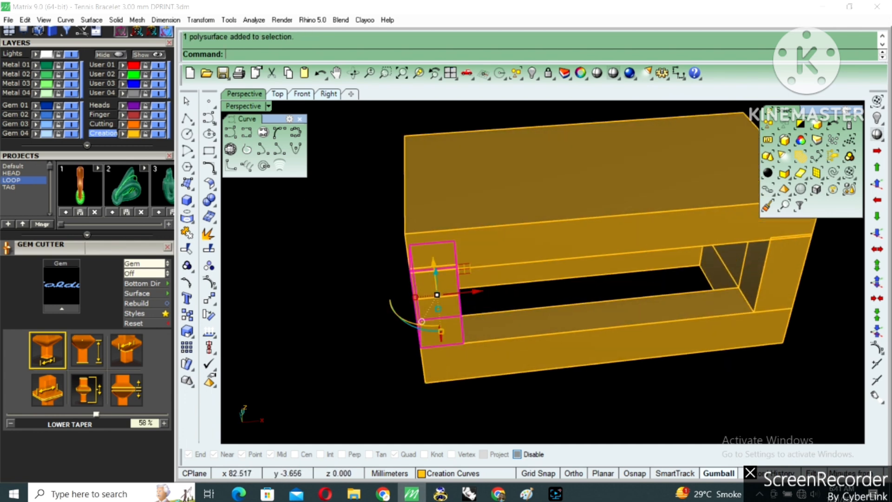
{"action": "type", "text": "copy"}
{"action": "key", "text": "Return"}
{"action": "left_click", "coordinate": [442, 346]}
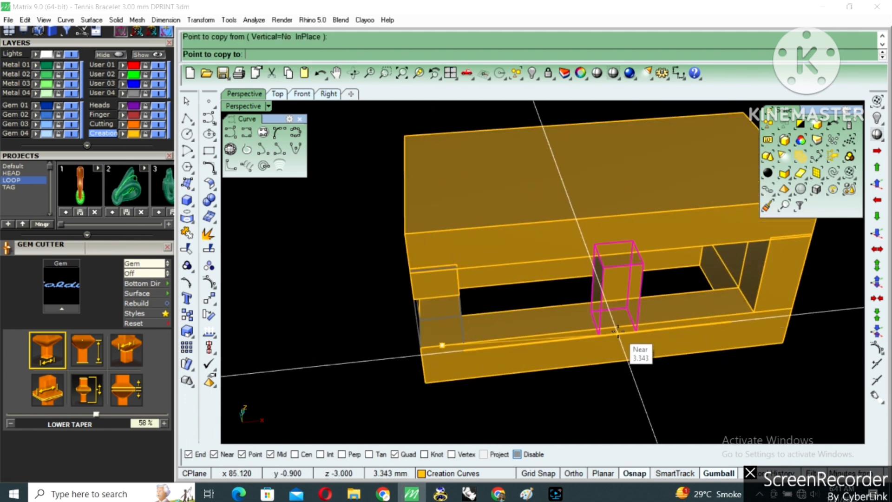
{"action": "left_click", "coordinate": [620, 322]}
{"action": "right_click", "coordinate": [617, 314]}
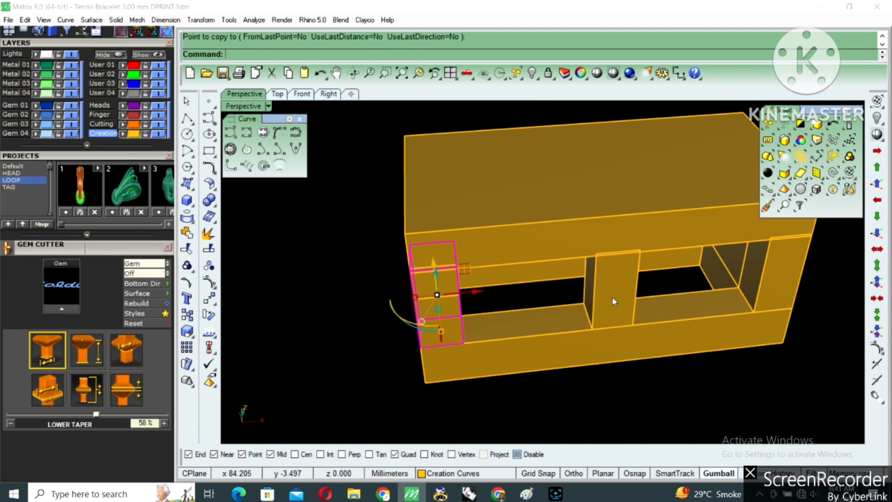
Mirror the middle post across the frame's width to the opposite long side
{"action": "left_click", "coordinate": [615, 303]}
{"action": "scroll", "coordinate": [618, 305], "scroll_direction": "down", "scroll_amount": 4}
{"action": "right_click_drag", "start_coordinate": [668, 305], "coordinate": [534, 269]}
{"action": "type", "text": "mirror"}
{"action": "key", "text": "Return"}
{"action": "left_click", "coordinate": [515, 260]}
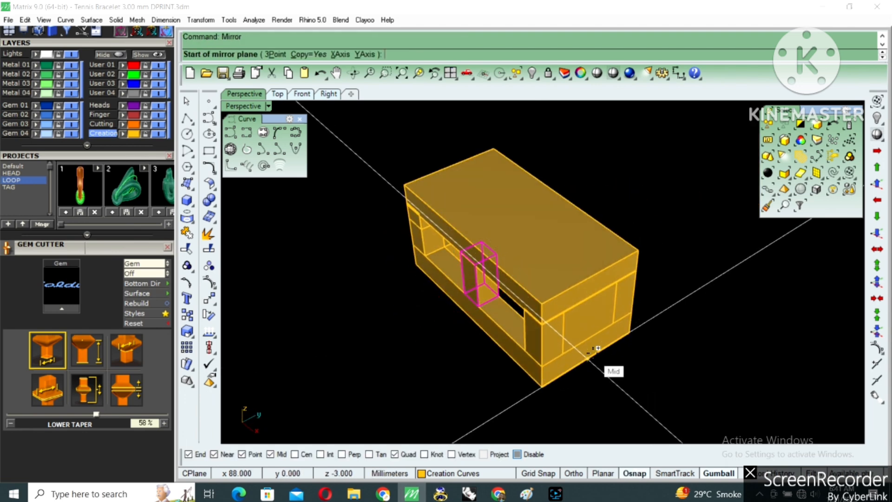
{"action": "left_click", "coordinate": [514, 251], "text": "shift"}
{"action": "right_click_drag", "start_coordinate": [655, 281], "coordinate": [564, 277]}
{"action": "key", "text": "Escape"}
Duplicate the facing bottom edges of the two middle posts and loft a surface between them
{"action": "scroll", "coordinate": [564, 277], "scroll_direction": "up", "scroll_amount": 4}
{"action": "type", "text": "dupedge"}
{"action": "key", "text": "Return"}
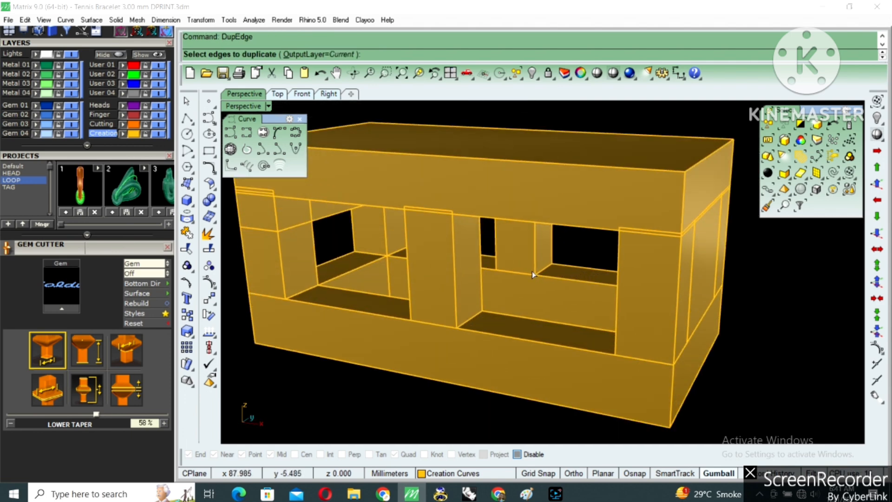
{"action": "left_click", "coordinate": [523, 269]}
{"action": "left_click", "coordinate": [567, 311]}
{"action": "right_click_drag", "start_coordinate": [488, 295], "coordinate": [488, 275]}
{"action": "scroll", "coordinate": [527, 264], "scroll_direction": "up", "scroll_amount": 3}
{"action": "left_click", "coordinate": [513, 244]}
{"action": "key", "text": "Return"}
{"action": "key", "text": "Return"}
{"action": "type", "text": "loft"}
{"action": "key", "text": "Return"}
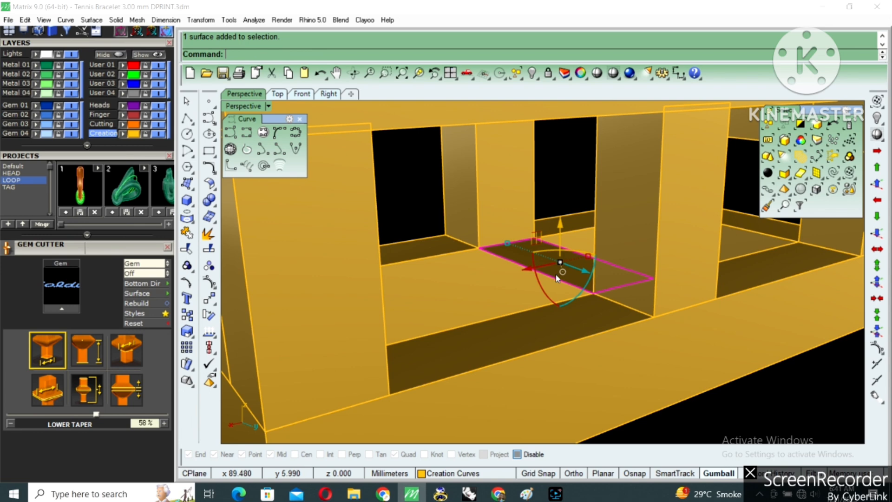
Extrude the lofted surface between the two middle posts by -0.8 mm as a solid crossbar and delete the source surface
{"action": "right_click_drag", "start_coordinate": [558, 278], "coordinate": [541, 243]}
{"action": "type", "text": "e"}
{"action": "key", "text": "Return"}
{"action": "scroll", "coordinate": [599, 345], "scroll_direction": "down", "scroll_amount": 2}
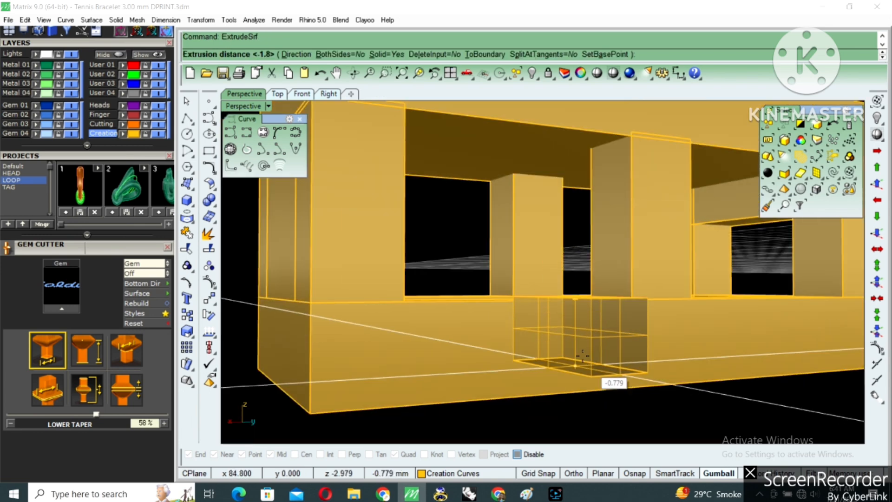
{"action": "right_click_drag", "start_coordinate": [600, 375], "coordinate": [565, 322]}
{"action": "key", "text": "ctrl+c"}
{"action": "type", "text": "-.8"}
{"action": "key", "text": "Return"}
{"action": "key", "text": "Delete"}
Group all the solids of the box frame
{"action": "right_click_drag", "start_coordinate": [604, 381], "coordinate": [621, 260]}
{"action": "scroll", "coordinate": [576, 271], "scroll_direction": "down", "scroll_amount": 4}
{"action": "scroll", "coordinate": [581, 274], "scroll_direction": "down", "scroll_amount": 2}
{"action": "right_click_drag", "start_coordinate": [546, 285], "coordinate": [449, 172]}
{"action": "left_click_drag", "start_coordinate": [707, 327], "coordinate": [707, 327]}
{"action": "right_click_drag", "start_coordinate": [673, 382], "coordinate": [691, 340]}
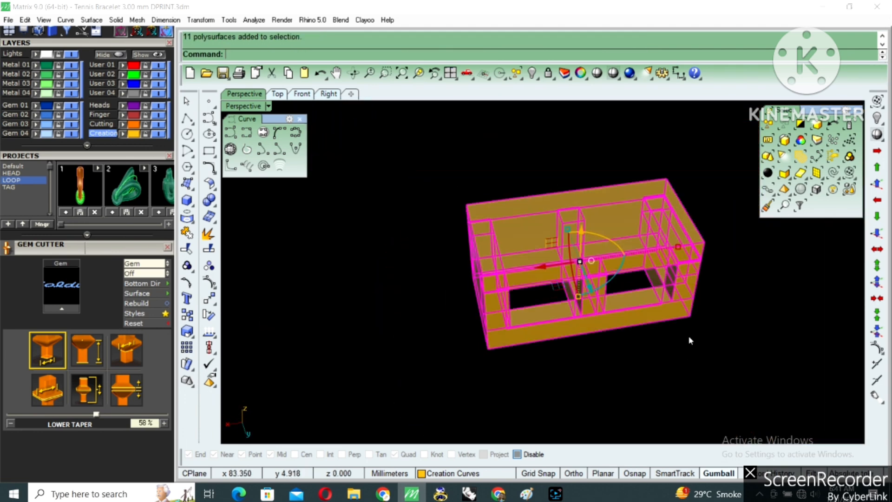
{"action": "key", "text": "ctrl+g"}
{"action": "right_click_drag", "start_coordinate": [578, 301], "coordinate": [560, 314]}
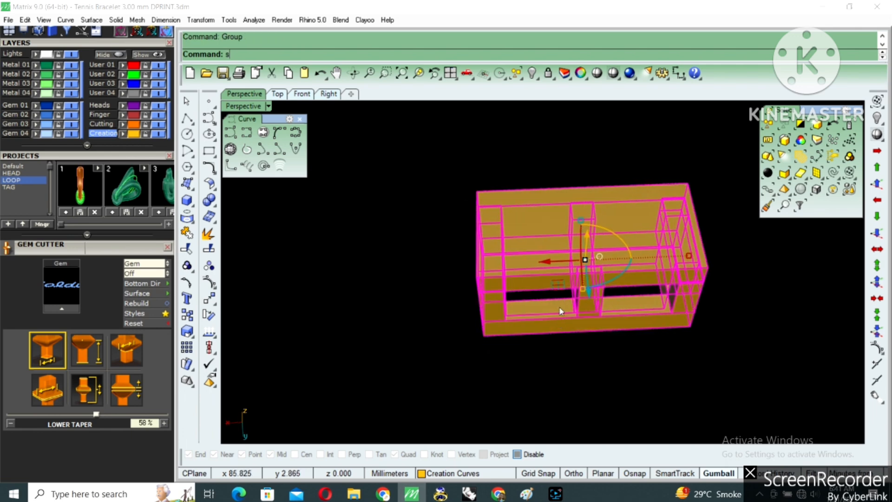
Try showing the two hidden gem links above the box frame
{"action": "key", "text": "ctrl+shift+h"}
{"action": "left_click", "coordinate": [552, 246]}
{"action": "left_click", "coordinate": [646, 241]}
{"action": "key", "text": "Return"}
{"action": "right_click_drag", "start_coordinate": [646, 242], "coordinate": [590, 263]}
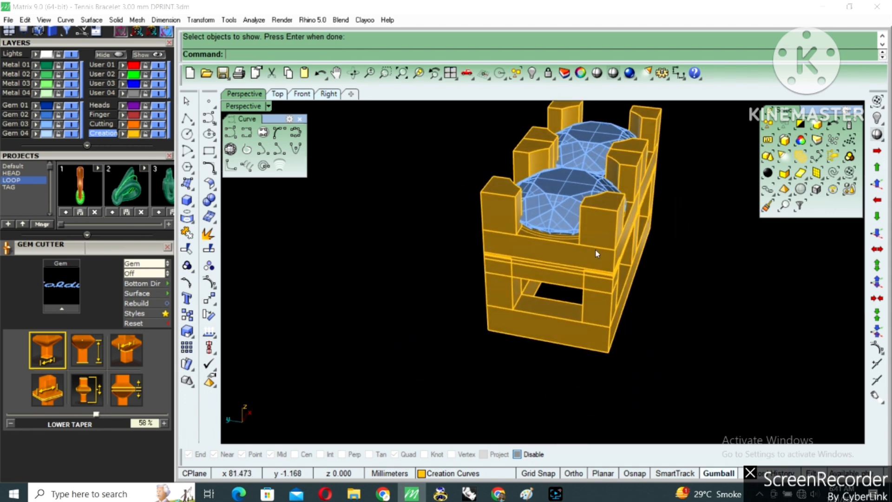
{"action": "key", "text": "ctrl+z"}
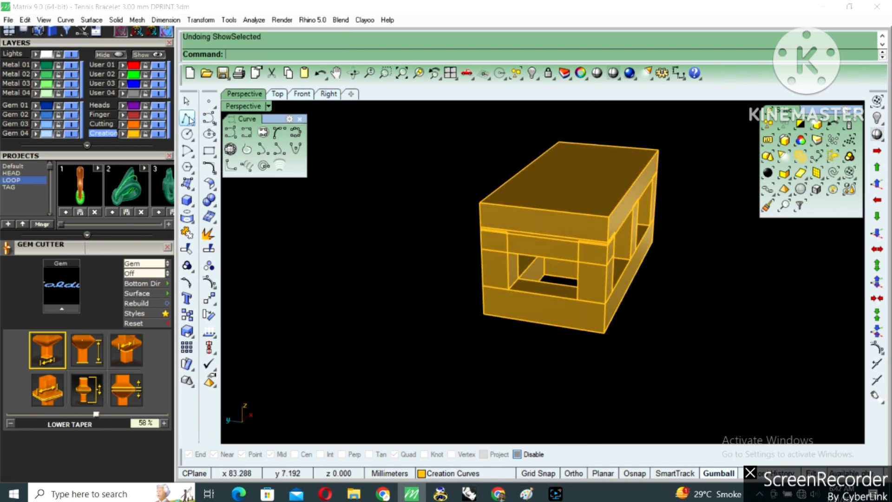
Draw an open three-sided polyline around the frame's end face, up one side, across the top and down the other side
{"action": "left_click", "coordinate": [190, 121]}
{"action": "scroll", "coordinate": [551, 354], "scroll_direction": "up", "scroll_amount": 2}
{"action": "left_click", "coordinate": [622, 332]}
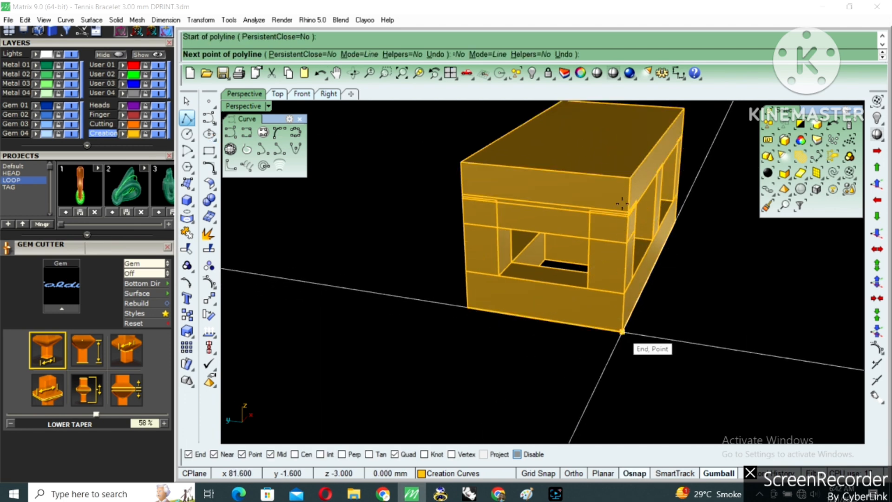
{"action": "left_click", "coordinate": [631, 178]}
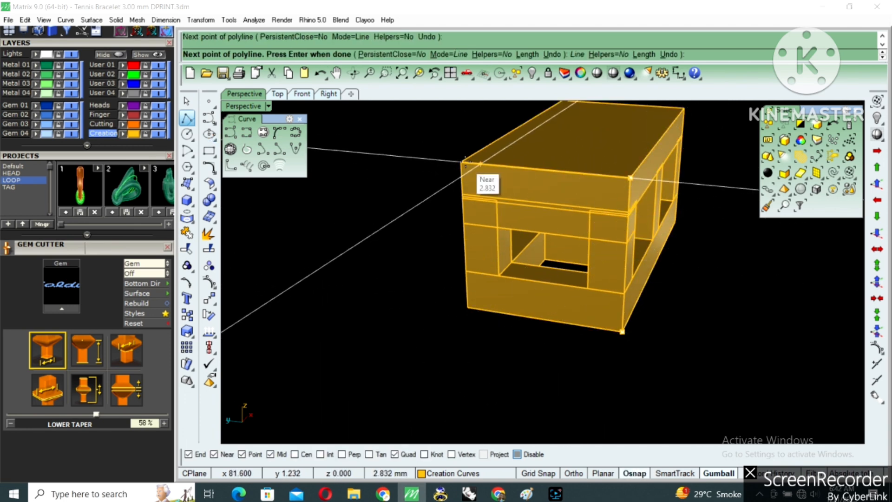
{"action": "left_click", "coordinate": [462, 162]}
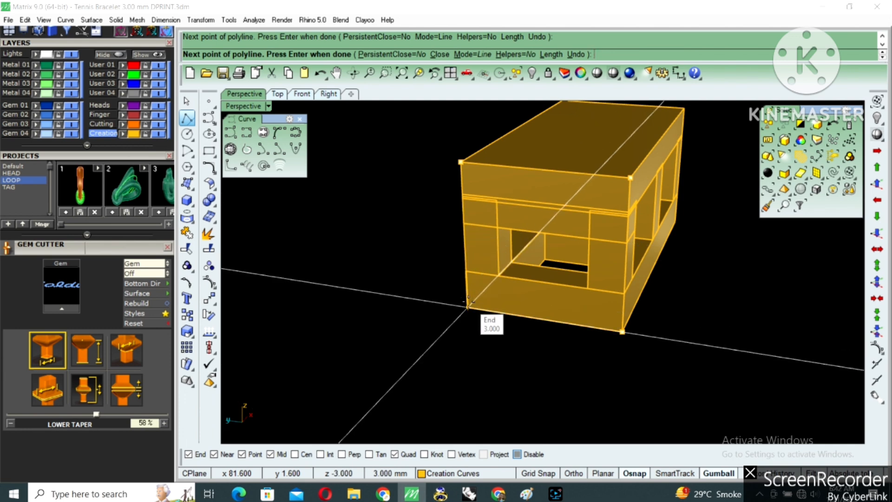
{"action": "key", "text": "Escape"}
Hide the grouped box frame so that only the end outline stays on screen
{"action": "scroll", "coordinate": [468, 307], "scroll_direction": "down", "scroll_amount": 4}
{"action": "right_click_drag", "start_coordinate": [525, 288], "coordinate": [453, 269]}
{"action": "left_click", "coordinate": [546, 252]}
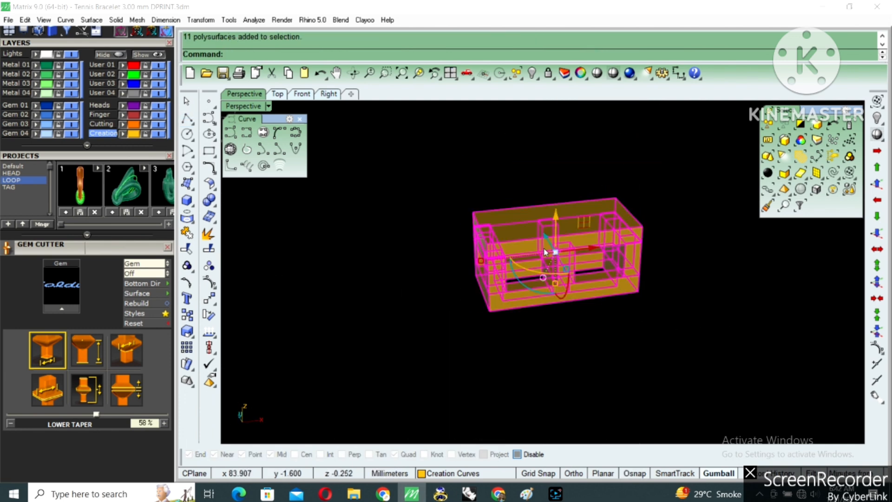
{"action": "type", "text": "hide"}
{"action": "key", "text": "Return"}
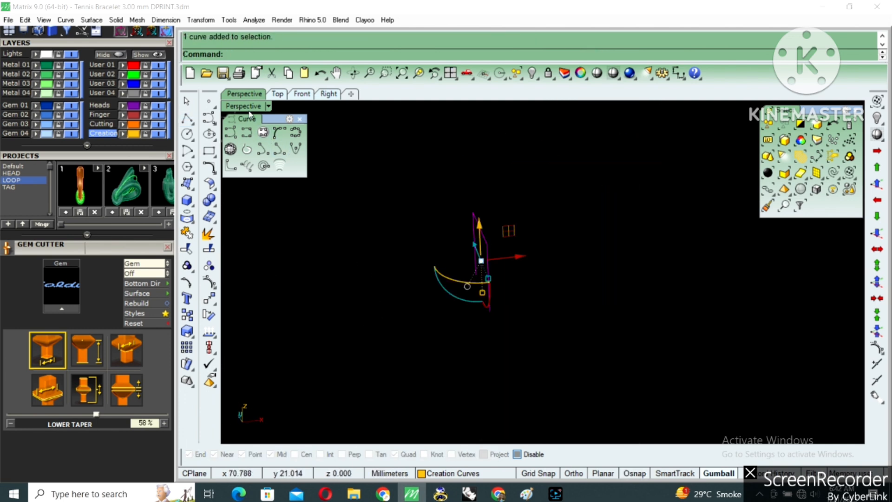
Rebuild the end outline in the Right view with 8 points and degree 3, deleting the input curve
{"action": "double_click", "coordinate": [248, 109]}
{"action": "double_click", "coordinate": [556, 279]}
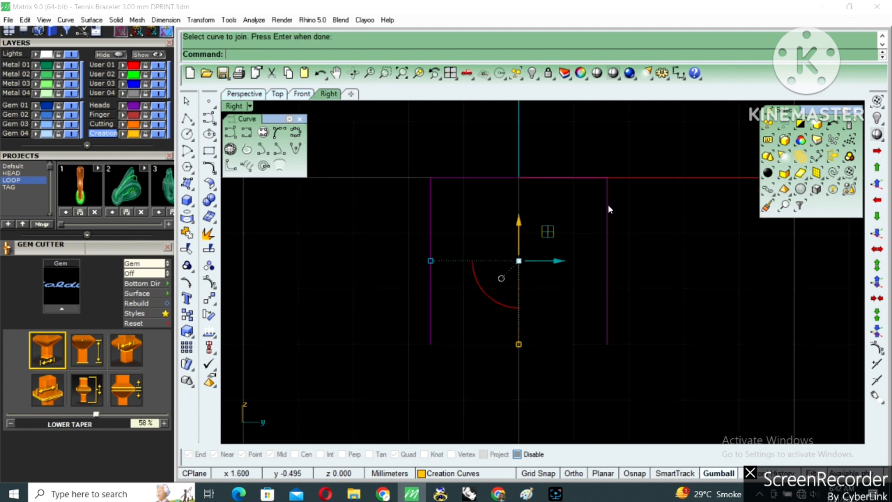
{"action": "type", "text": "Rebuild"}
{"action": "key", "text": "Return"}
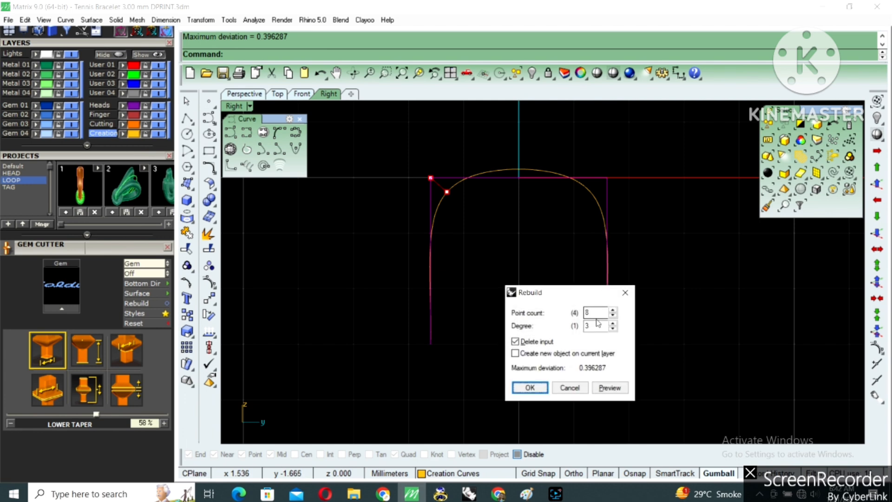
{"action": "left_click", "coordinate": [530, 388]}
{"action": "right_click_drag", "start_coordinate": [536, 269], "coordinate": [528, 288]}
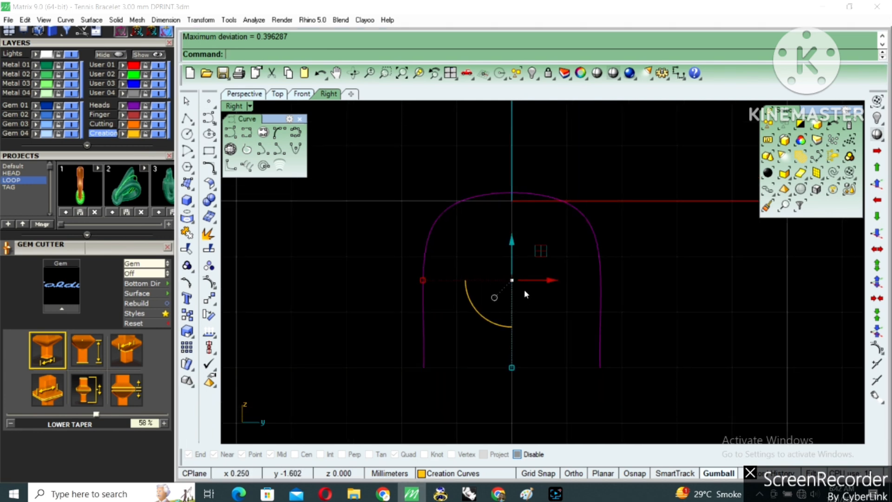
Raise the arch curve's four upper control points, and move up the pair just above its lower ends
{"action": "left_click_drag", "start_coordinate": [687, 295], "coordinate": [683, 293]}
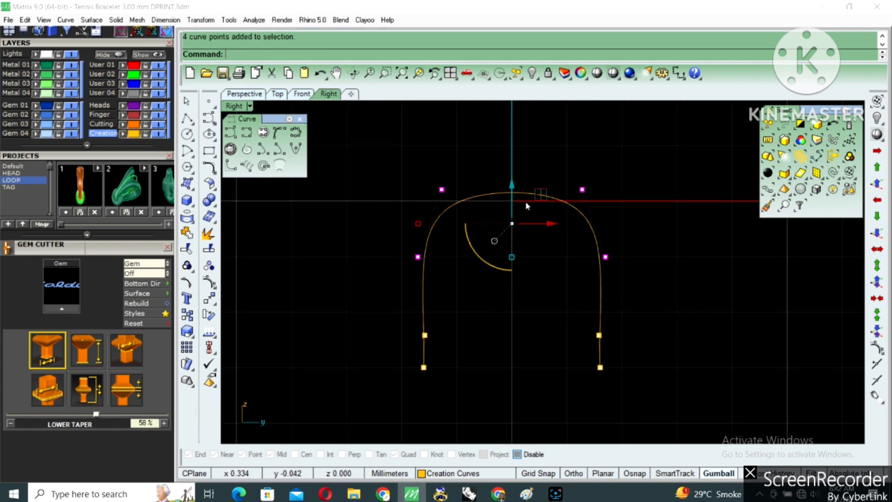
{"action": "left_click_drag", "start_coordinate": [515, 190], "coordinate": [515, 154]}
{"action": "left_click", "coordinate": [649, 240]}
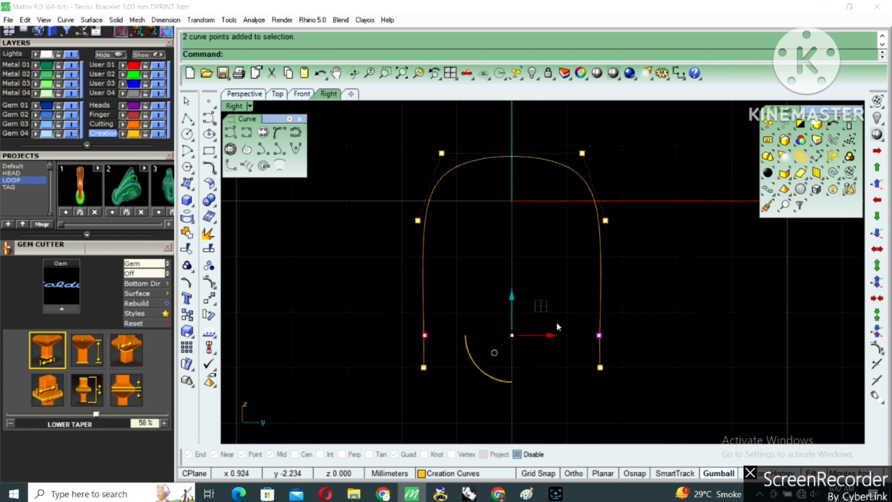
{"action": "left_click_drag", "start_coordinate": [518, 283], "coordinate": [508, 245]}
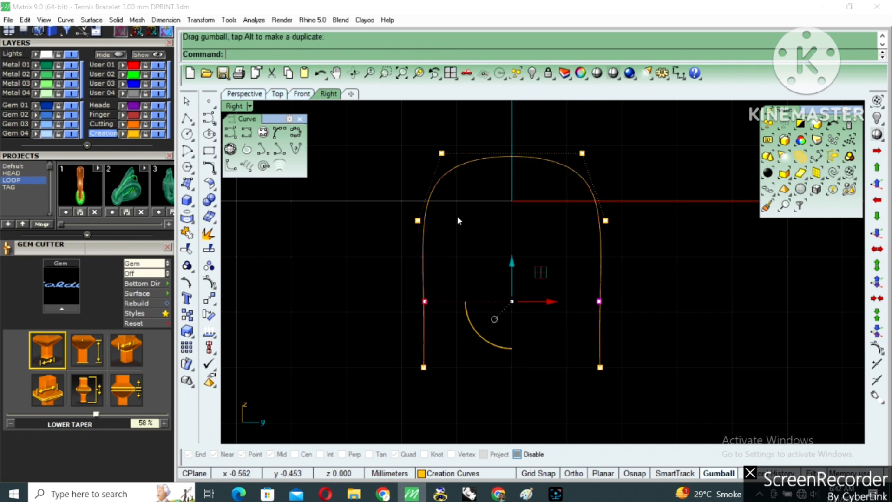
Pull the arch's two shoulder control points inward and raise the four upper control points slightly
{"action": "left_click_drag", "start_coordinate": [418, 221], "coordinate": [424, 221]}
{"action": "right_click_drag", "start_coordinate": [440, 217], "coordinate": [438, 238]}
{"action": "left_click_drag", "start_coordinate": [619, 269], "coordinate": [619, 271]}
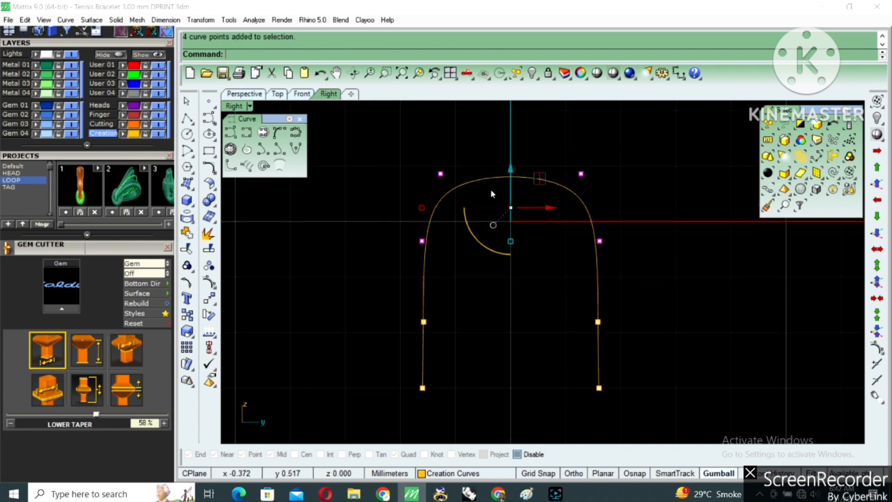
{"action": "left_click", "coordinate": [508, 179]}
{"action": "scroll", "coordinate": [511, 192], "scroll_direction": "down", "scroll_amount": 3}
{"action": "left_click", "coordinate": [580, 222]}
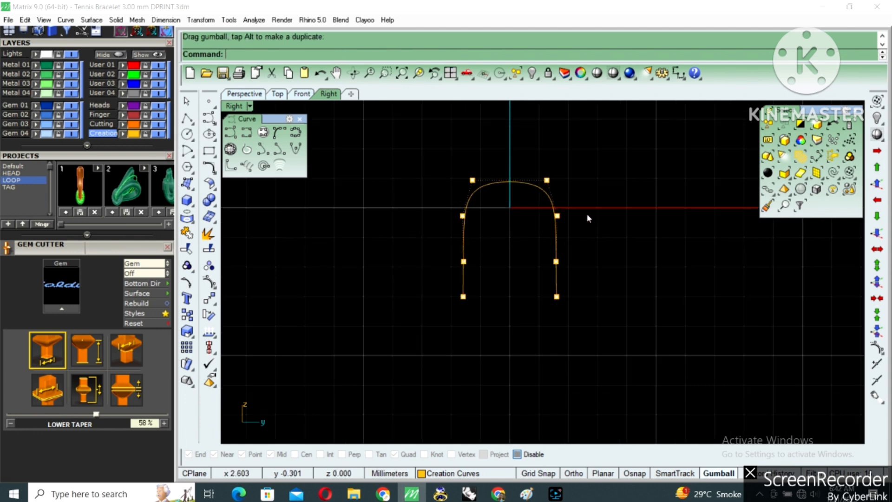
Draw a 0.7 mm horizontal line inward from each lower end of the arch curve
{"action": "left_click", "coordinate": [187, 119]}
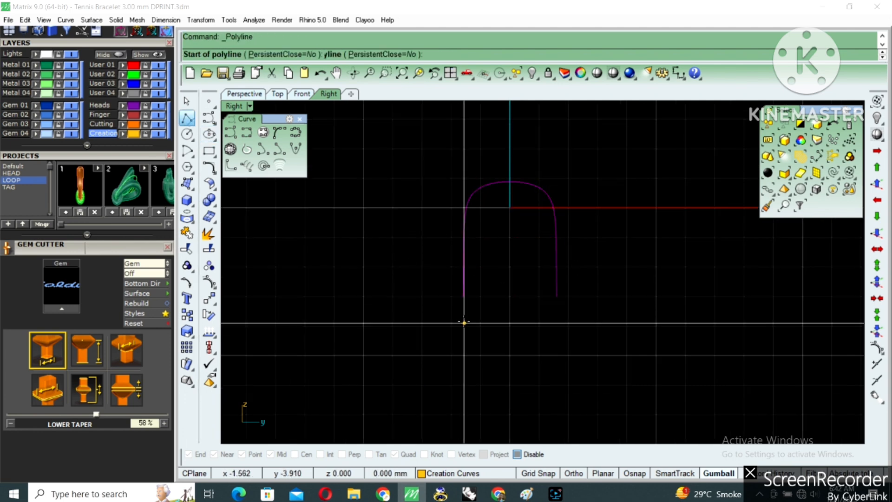
{"action": "left_click", "coordinate": [463, 296]}
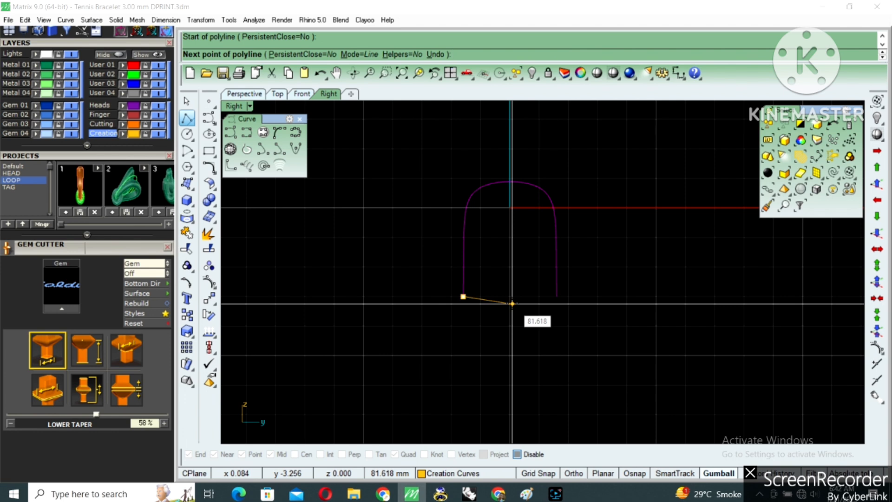
{"action": "type", "text": ".7"}
{"action": "left_click", "coordinate": [512, 302]}
{"action": "key", "text": "Return"}
{"action": "key", "text": "Return"}
{"action": "left_click", "coordinate": [556, 297]}
{"action": "type", "text": ".7"}
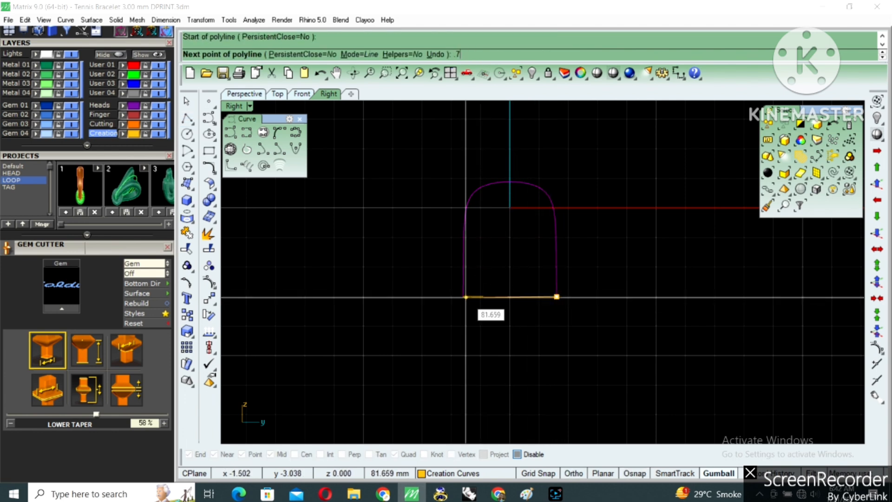
{"action": "left_click", "coordinate": [488, 298]}
{"action": "key", "text": "Return"}
Draw a 1 mm vertical line upward from the inner end of each 0.7 mm base line
{"action": "key", "text": "Return"}
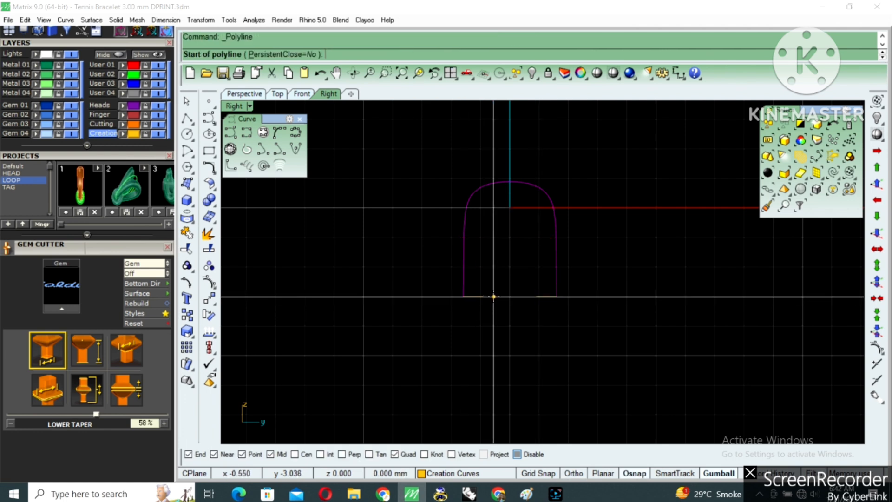
{"action": "left_click", "coordinate": [484, 296]}
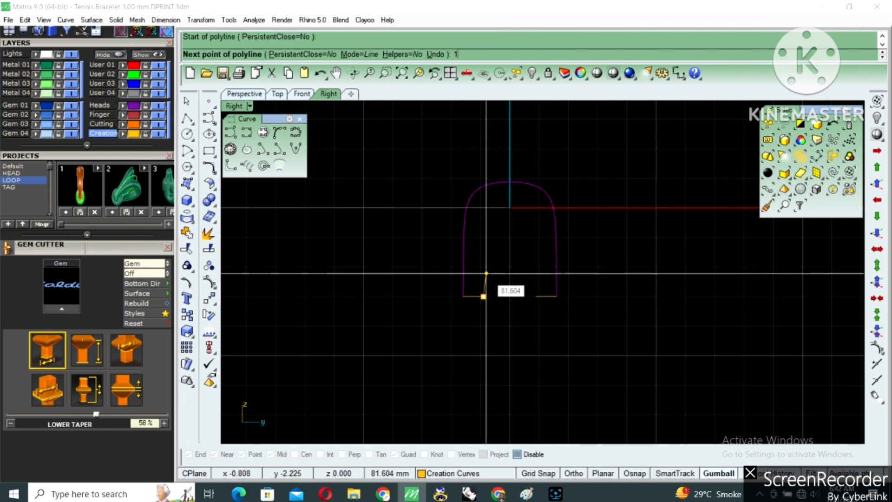
{"action": "type", "text": "1"}
{"action": "key", "text": "Return"}
{"action": "key", "text": "Return"}
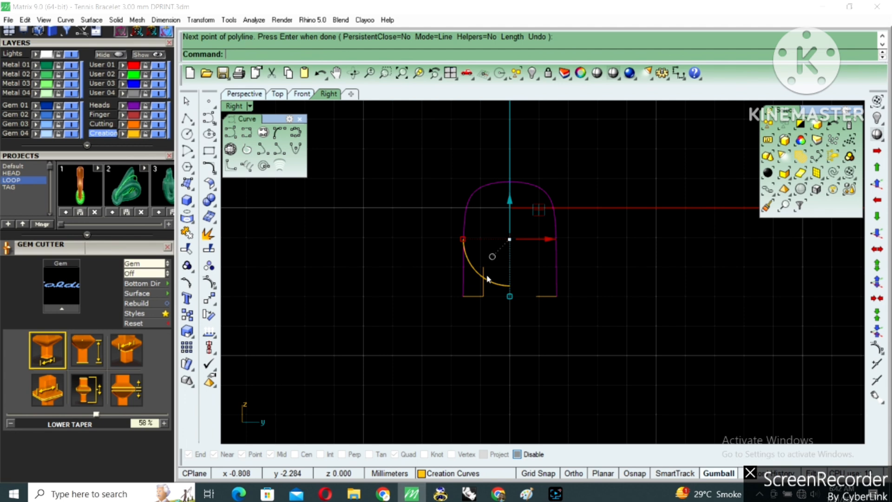
{"action": "key", "text": "Return"}
{"action": "left_click", "coordinate": [536, 297]}
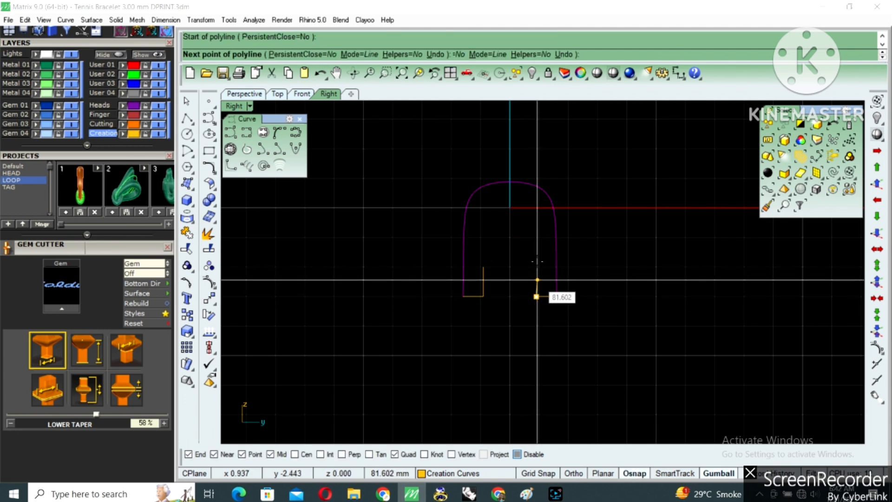
{"action": "type", "text": "1"}
{"action": "key", "text": "Return"}
{"action": "left_click", "coordinate": [537, 265]}
{"action": "key", "text": "Return"}
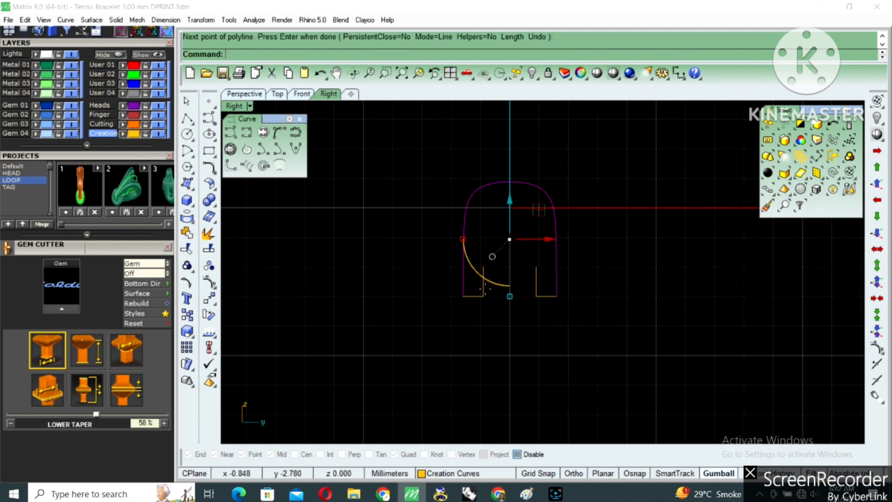
Close the notch with a horizontal line between the upper ends of the 1 mm lines, and select the whole profile
{"action": "key", "text": "Return"}
{"action": "left_click", "coordinate": [483, 267]}
{"action": "left_click", "coordinate": [537, 267]}
{"action": "key", "text": "Return"}
{"action": "left_click_drag", "start_coordinate": [550, 204], "coordinate": [593, 162]}
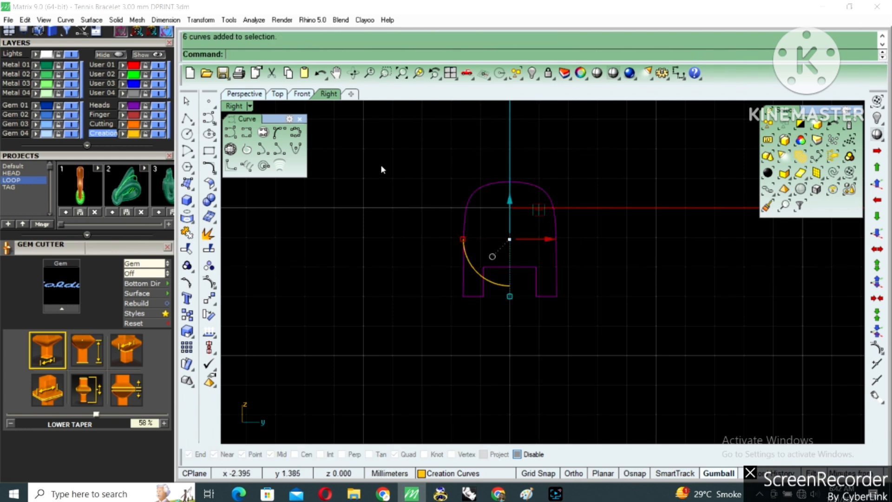
Return to the Perspective view and show the last two gem links together with their box frame
{"action": "double_click", "coordinate": [225, 107]}
{"action": "double_click", "coordinate": [554, 105]}
{"action": "right_click_drag", "start_coordinate": [556, 221], "coordinate": [576, 243]}
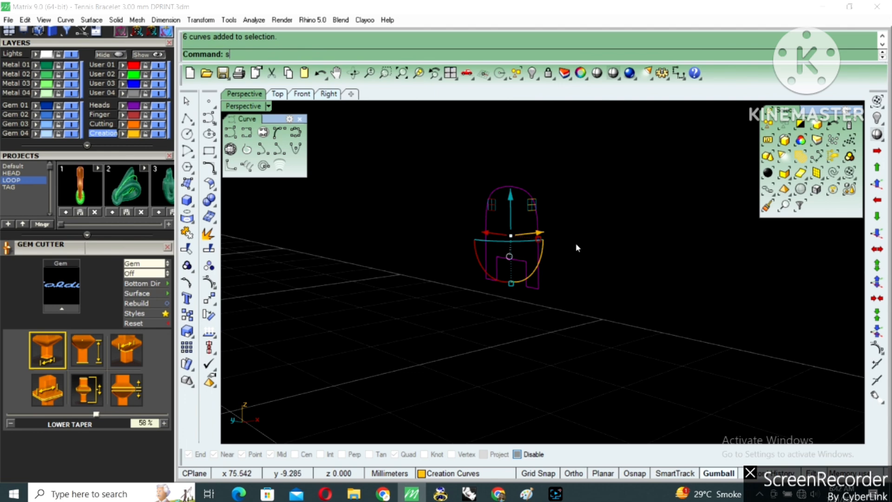
{"action": "key", "text": "ctrl+shift+h"}
{"action": "left_click", "coordinate": [518, 274]}
{"action": "left_click", "coordinate": [571, 253]}
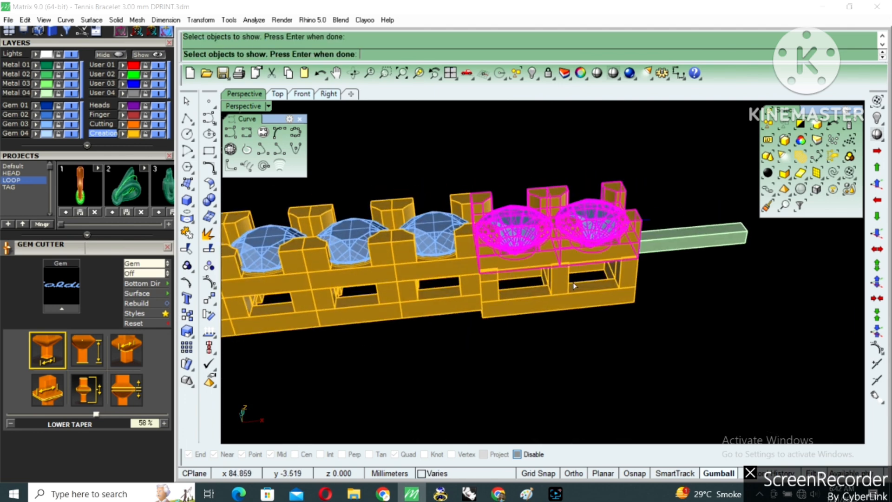
{"action": "key", "text": "Return"}
Extrude the closed arch profile by -1.2 mm as a solid outward from the frame's end and delete the source curves
{"action": "right_click_drag", "start_coordinate": [562, 242], "coordinate": [540, 247]}
{"action": "type", "text": "e"}
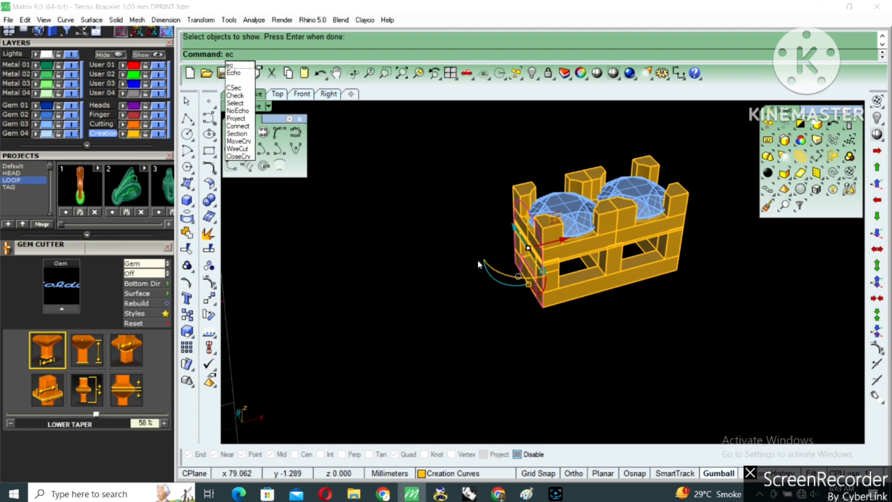
{"action": "type", "text": "c"}
{"action": "key", "text": "Return"}
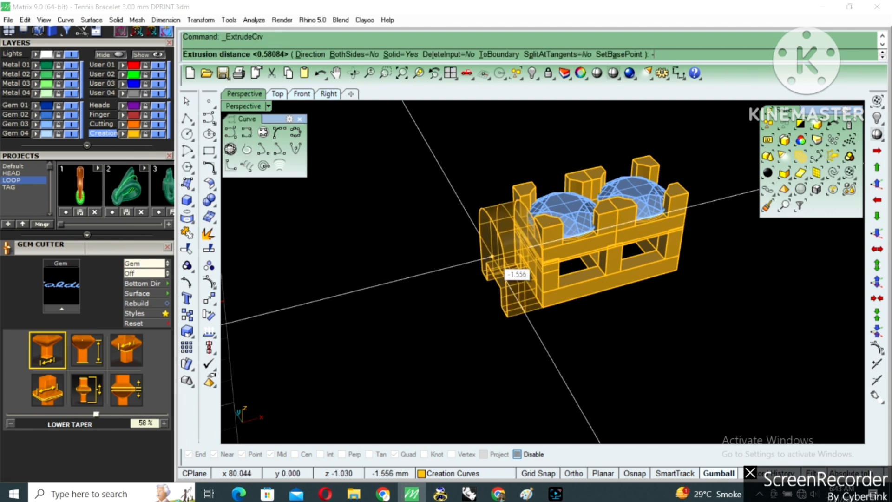
{"action": "type", "text": "-1.2"}
{"action": "key", "text": "Return"}
{"action": "key", "text": "Delete"}
{"action": "right_click_drag", "start_coordinate": [524, 277], "coordinate": [505, 270]}
Assign the extruded arched end cap to the Finger layer
{"action": "left_click", "coordinate": [506, 271]}
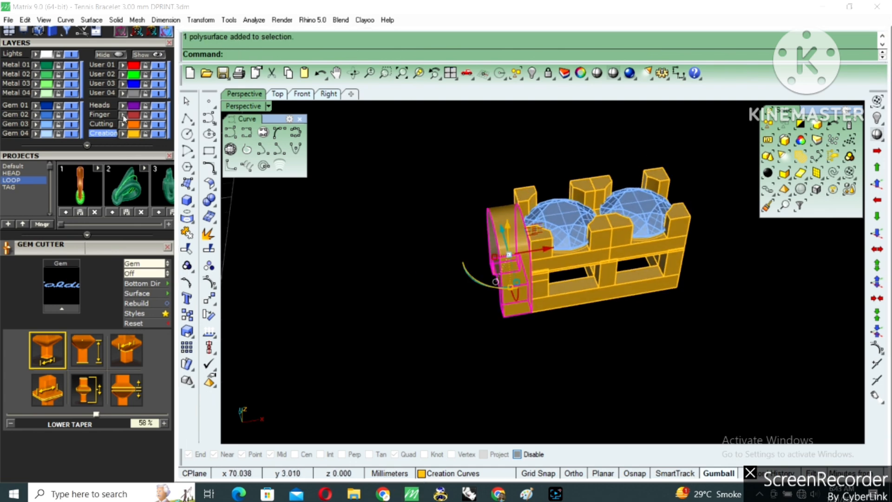
{"action": "left_click", "coordinate": [122, 116]}
{"action": "left_click", "coordinate": [467, 179]}
Hide the two round gems of the last links
{"action": "right_click_drag", "start_coordinate": [526, 207], "coordinate": [565, 278]}
{"action": "scroll", "coordinate": [562, 230], "scroll_direction": "up", "scroll_amount": 5}
{"action": "left_click", "coordinate": [557, 226]}
{"action": "left_click", "coordinate": [425, 176]}
{"action": "left_click", "coordinate": [565, 277]}
{"action": "left_click", "coordinate": [481, 194]}
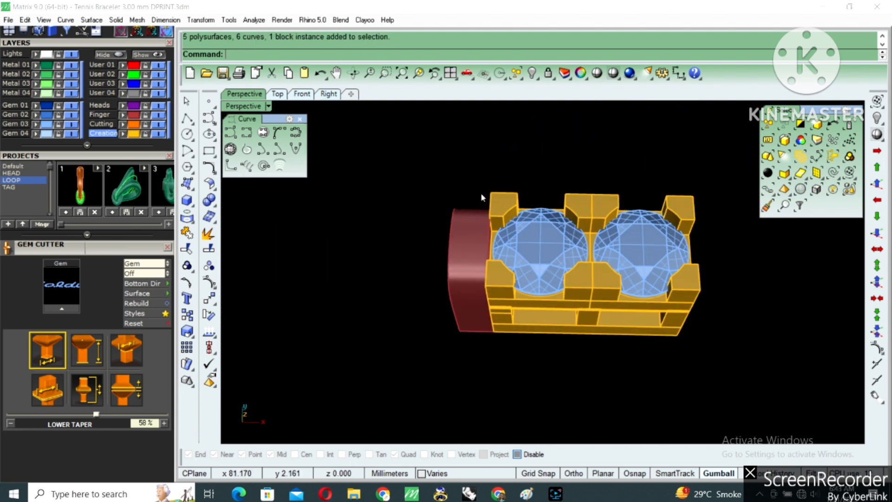
{"action": "left_click", "coordinate": [767, 157]}
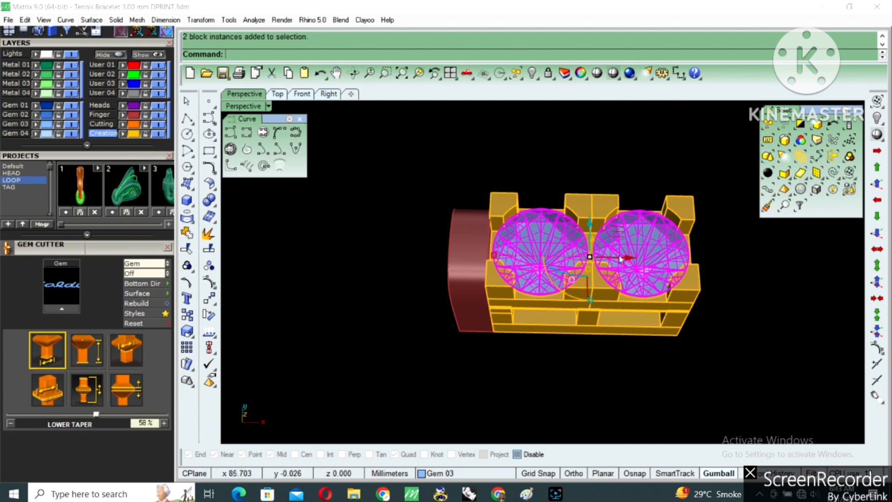
{"action": "type", "text": "hide"}
{"action": "key", "text": "Return"}
{"action": "scroll", "coordinate": [570, 276], "scroll_direction": "up", "scroll_amount": 3}
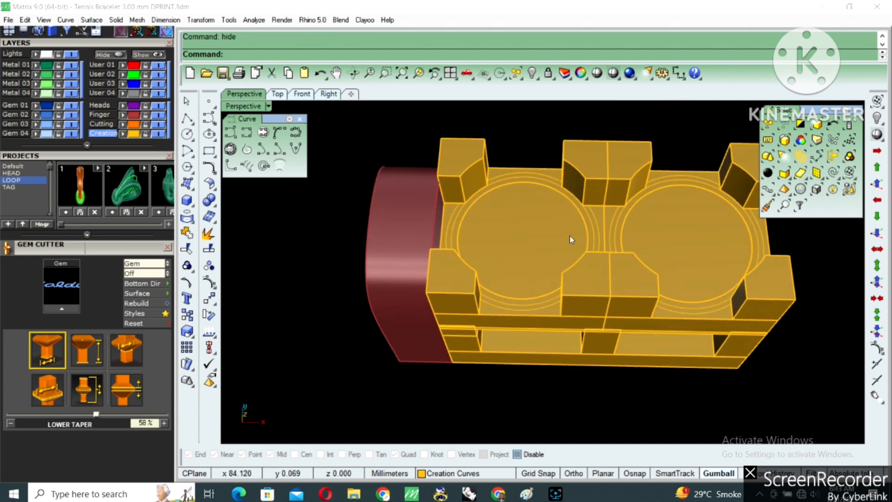
Duplicate the circular edges of the two round holes on the underside of the box frame's gem seats
{"action": "key", "text": "Escape"}
{"action": "left_click", "coordinate": [631, 276]}
{"action": "right_click_drag", "start_coordinate": [667, 280], "coordinate": [612, 170]}
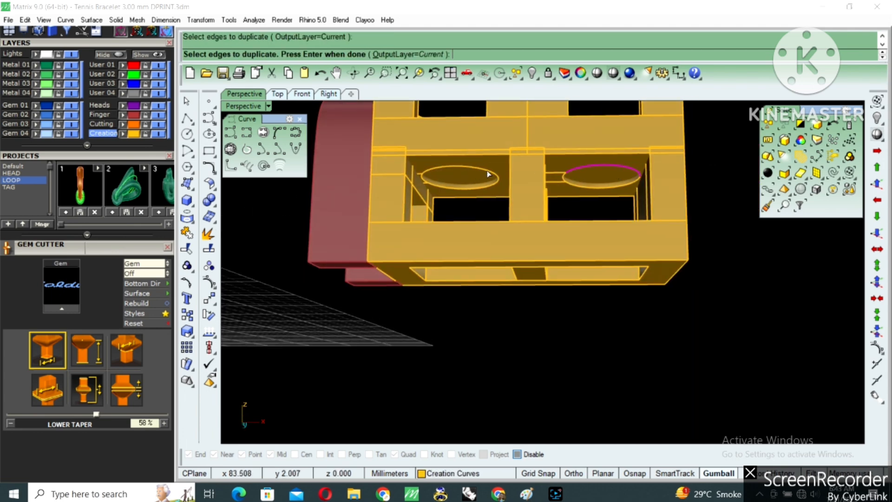
{"action": "scroll", "coordinate": [420, 180], "scroll_direction": "up", "scroll_amount": 3}
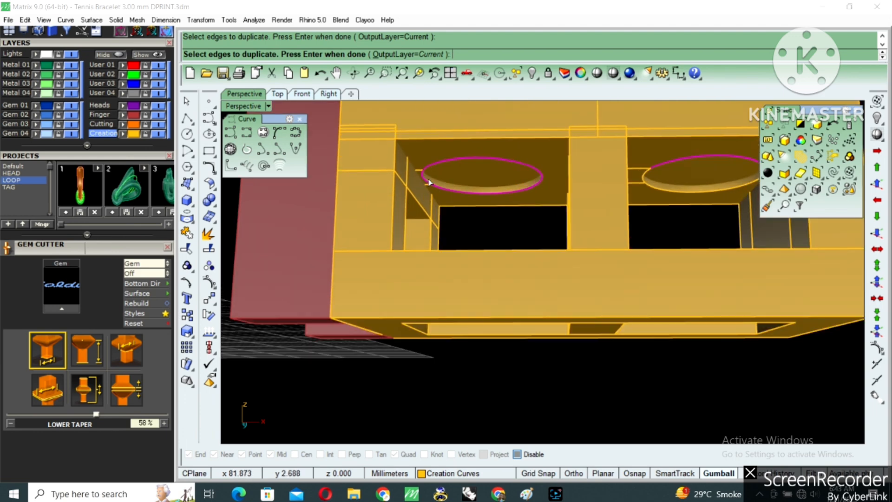
{"action": "scroll", "coordinate": [675, 186], "scroll_direction": "up", "scroll_amount": 2}
{"action": "left_click", "coordinate": [635, 175]}
{"action": "right_click", "coordinate": [634, 176]}
Extrude the two duplicated circles about 1.2 mm upward as solid cylinders through the gem seats and delete the source curves
{"action": "scroll", "coordinate": [635, 175], "scroll_direction": "down", "scroll_amount": 5}
{"action": "right_click_drag", "start_coordinate": [635, 175], "coordinate": [634, 221]}
{"action": "key", "text": "Return"}
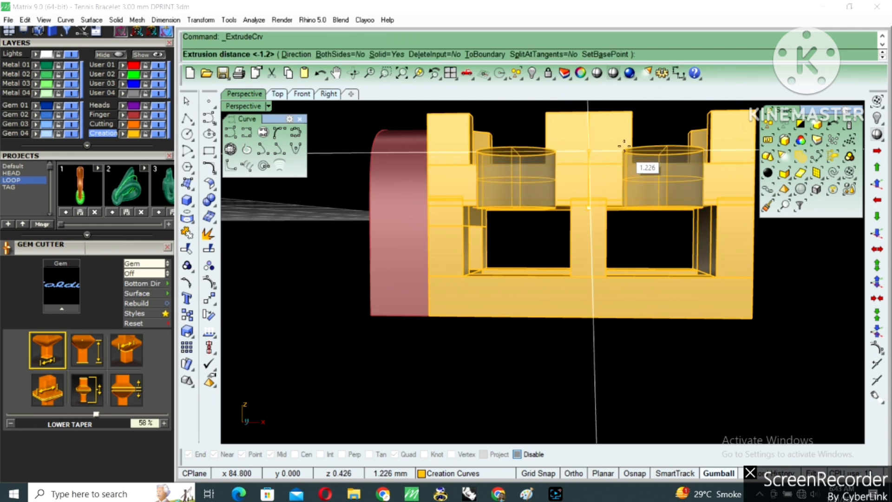
{"action": "key", "text": "Return"}
{"action": "left_click", "coordinate": [623, 147]}
{"action": "right_click_drag", "start_coordinate": [618, 180], "coordinate": [655, 230]}
{"action": "key", "text": "Delete"}
Boolean-subtract the two cylinders from the gem seats to open the holes beneath the gems
{"action": "left_click", "coordinate": [666, 228]}
{"action": "left_click", "coordinate": [666, 227]}
{"action": "type", "text": "bd"}
{"action": "key", "text": "Return"}
{"action": "left_click", "coordinate": [669, 176]}
Show the two hidden round gems of the end piece and the green bar beside the frame
{"action": "right_click_drag", "start_coordinate": [565, 197], "coordinate": [610, 286]}
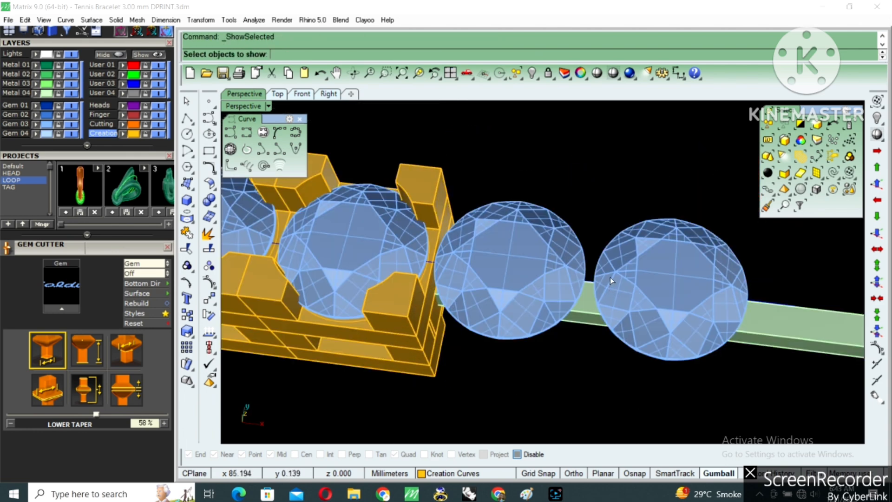
{"action": "left_click", "coordinate": [609, 278]}
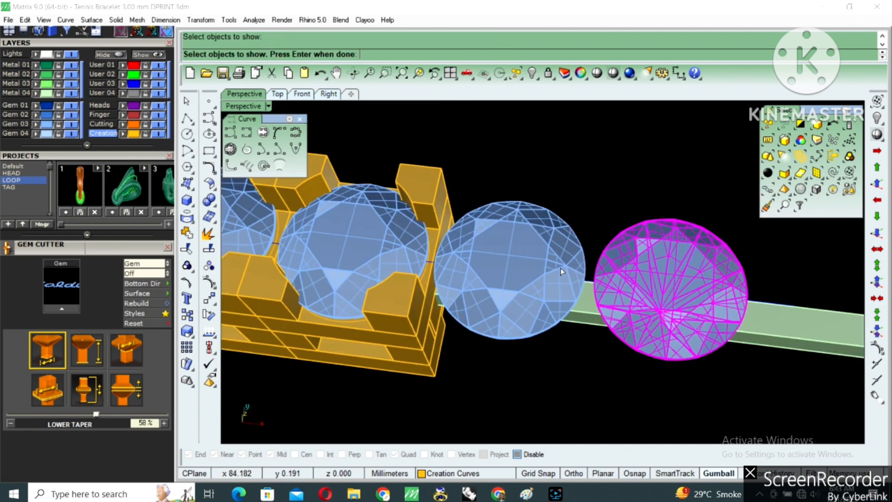
{"action": "left_click", "coordinate": [561, 268]}
{"action": "right_click", "coordinate": [562, 267]}
{"action": "scroll", "coordinate": [602, 265], "scroll_direction": "down", "scroll_amount": 5}
{"action": "right_click_drag", "start_coordinate": [606, 256], "coordinate": [665, 251]}
{"action": "type", "text": "ss"}
{"action": "key", "text": "Return"}
{"action": "left_click", "coordinate": [634, 291]}
{"action": "right_click", "coordinate": [633, 293]}
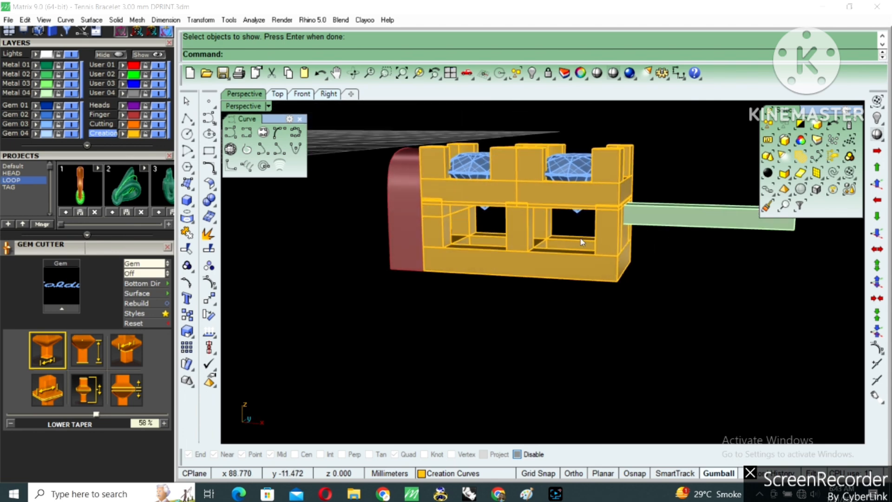
Show the hidden single-gem link next to the arched end cap
{"action": "right_click_drag", "start_coordinate": [581, 239], "coordinate": [602, 266]}
{"action": "right_click", "coordinate": [479, 266]}
{"action": "right_click_drag", "start_coordinate": [466, 263], "coordinate": [494, 253]}
{"action": "left_click", "coordinate": [480, 215]}
{"action": "right_click_drag", "start_coordinate": [498, 215], "coordinate": [531, 294]}
{"action": "right_click", "coordinate": [502, 242]}
{"action": "scroll", "coordinate": [488, 289], "scroll_direction": "up", "scroll_amount": 2}
{"action": "left_click", "coordinate": [464, 285]}
{"action": "key", "text": "Escape"}
Move the two-gem end piece with its end cap and green bar 1.2 mm away from the neighbouring gem link
{"action": "scroll", "coordinate": [500, 253], "scroll_direction": "down", "scroll_amount": 4}
{"action": "right_click_drag", "start_coordinate": [499, 242], "coordinate": [490, 251]}
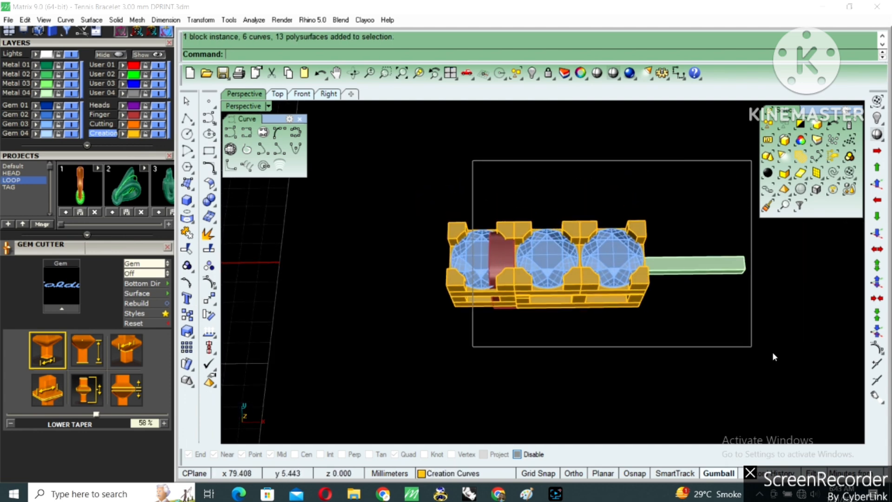
{"action": "left_click_drag", "start_coordinate": [717, 333], "coordinate": [718, 333]}
{"action": "scroll", "coordinate": [557, 282], "scroll_direction": "up", "scroll_amount": 2}
{"action": "scroll", "coordinate": [538, 283], "scroll_direction": "up", "scroll_amount": 2}
{"action": "type", "text": "m"}
{"action": "key", "text": "Return"}
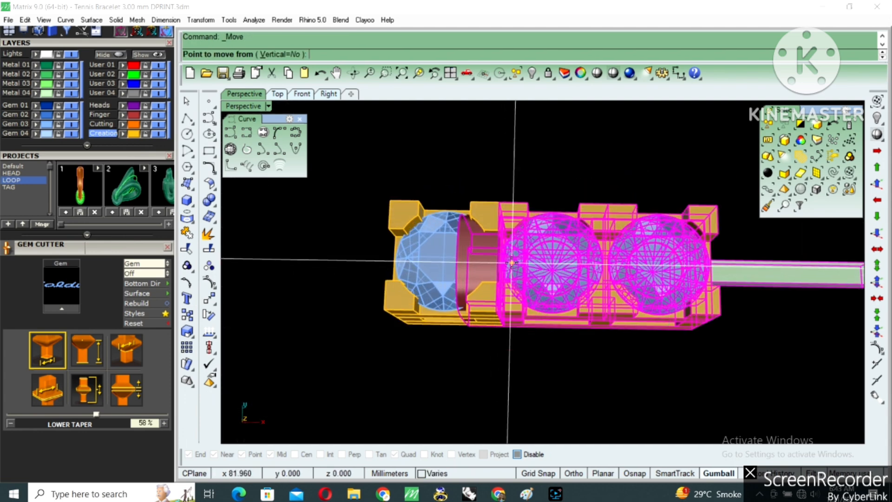
{"action": "left_click", "coordinate": [511, 263]}
{"action": "type", "text": "1"}
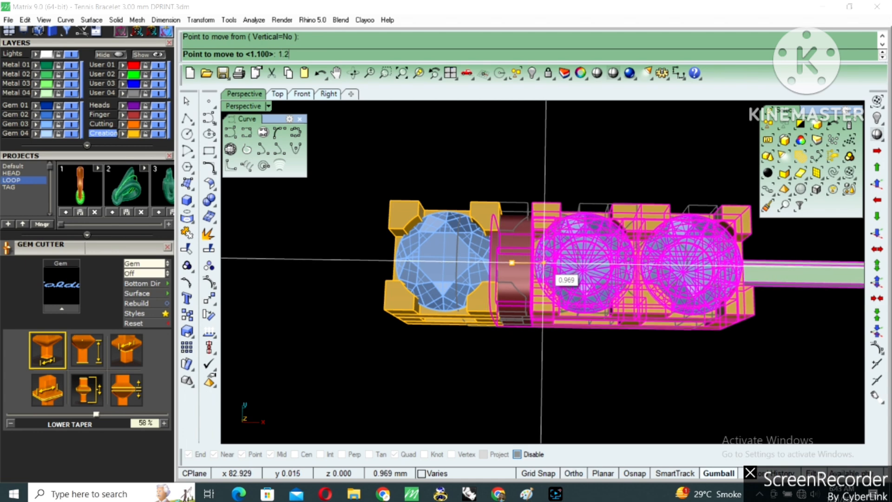
{"action": "type", "text": ".2"}
{"action": "key", "text": "Return"}
{"action": "key", "text": "Escape"}
Mirror a copy of the lower box frame to the other side of the end cap, using the cap's bottom midpoint
{"action": "right_click_drag", "start_coordinate": [520, 285], "coordinate": [534, 199]}
{"action": "scroll", "coordinate": [571, 242], "scroll_direction": "up", "scroll_amount": 3}
{"action": "left_click", "coordinate": [571, 242]}
{"action": "scroll", "coordinate": [665, 277], "scroll_direction": "down", "scroll_amount": 3}
{"action": "left_click", "coordinate": [665, 278]}
{"action": "scroll", "coordinate": [618, 291], "scroll_direction": "up", "scroll_amount": 2}
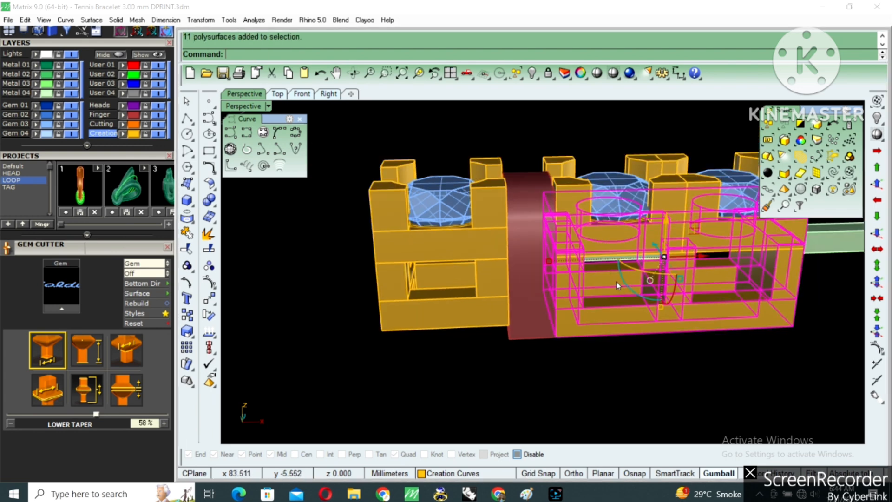
{"action": "right_click_drag", "start_coordinate": [618, 292], "coordinate": [610, 257], "text": "shift"}
{"action": "type", "text": "Mirror"}
{"action": "key", "text": "Return"}
{"action": "scroll", "coordinate": [562, 291], "scroll_direction": "up", "scroll_amount": 3}
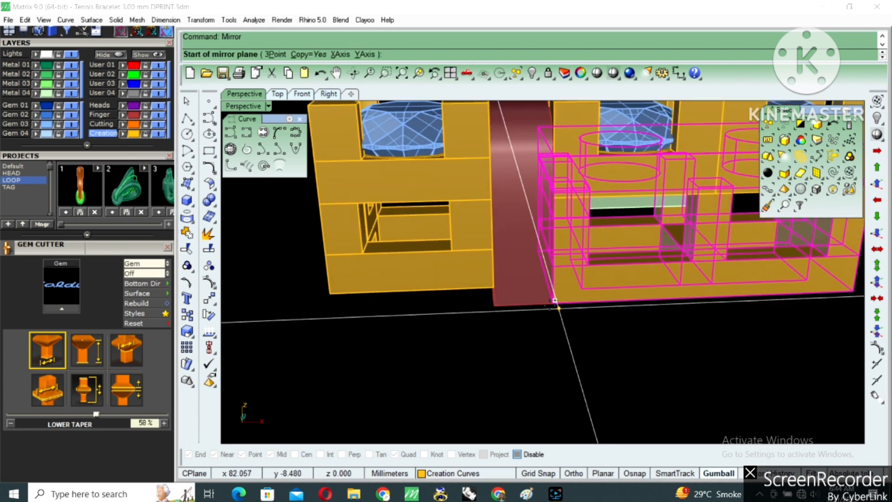
{"action": "left_click", "coordinate": [527, 304]}
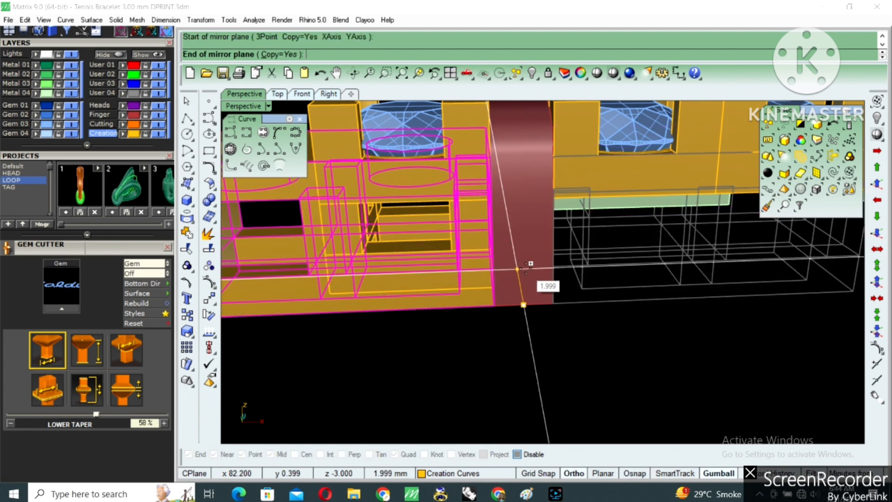
{"action": "left_click", "coordinate": [534, 261]}
{"action": "scroll", "coordinate": [524, 282], "scroll_direction": "down", "scroll_amount": 3}
{"action": "key", "text": "Escape"}
Isolate the mirrored box frame and the single-gem link by hiding all other objects
{"action": "scroll", "coordinate": [462, 265], "scroll_direction": "up", "scroll_amount": 4}
{"action": "left_click", "coordinate": [429, 235]}
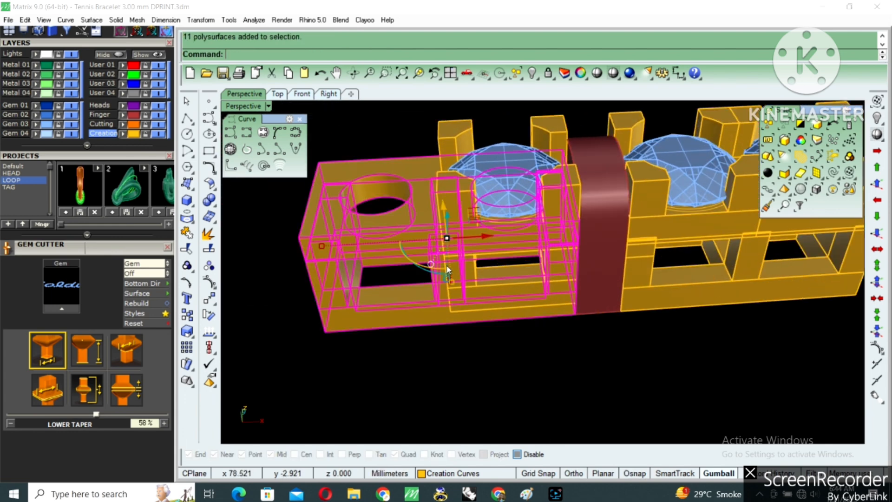
{"action": "right_click_drag", "start_coordinate": [447, 267], "coordinate": [463, 261]}
{"action": "key", "text": "Escape"}
{"action": "left_click_drag", "start_coordinate": [562, 180], "coordinate": [413, 228]}
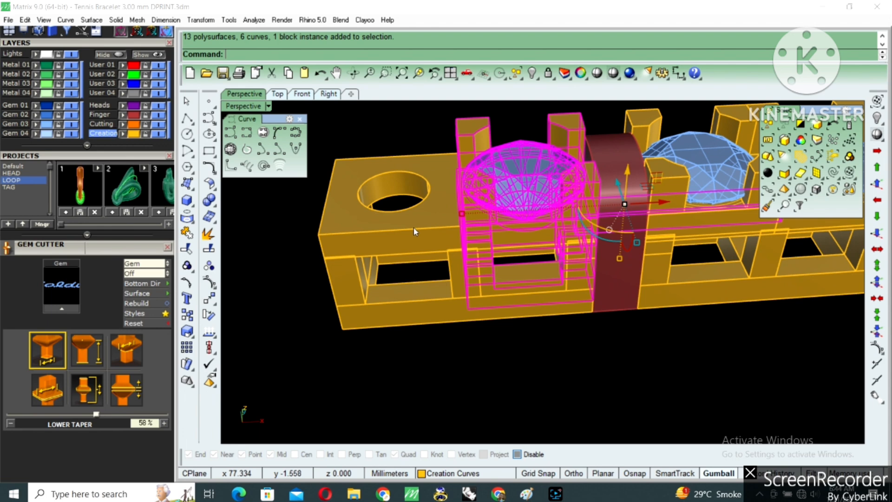
{"action": "type", "text": "i"}
{"action": "key", "text": "Return"}
{"action": "type", "text": "h"}
{"action": "key", "text": "Return"}
{"action": "right_click_drag", "start_coordinate": [466, 253], "coordinate": [521, 239]}
Separate the green bar from the rest of the gem link's selection to clear it from view
{"action": "left_click", "coordinate": [443, 225]}
{"action": "right_click_drag", "start_coordinate": [447, 254], "coordinate": [466, 258]}
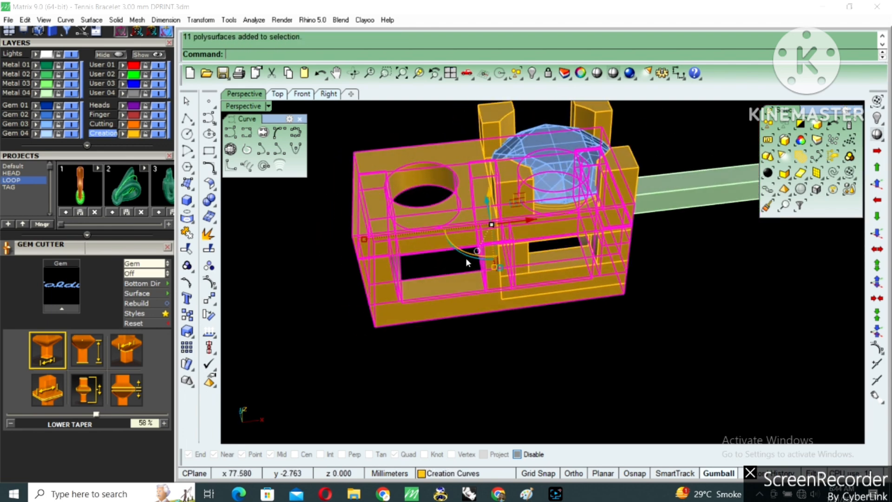
{"action": "key", "text": "Escape"}
{"action": "left_click", "coordinate": [541, 186]}
{"action": "right_click_drag", "start_coordinate": [551, 230], "coordinate": [557, 232]}
{"action": "type", "text": "g"}
{"action": "right_click_drag", "start_coordinate": [610, 198], "coordinate": [547, 187], "text": "shift"}
{"action": "left_click", "coordinate": [438, 211], "text": "ctrl"}
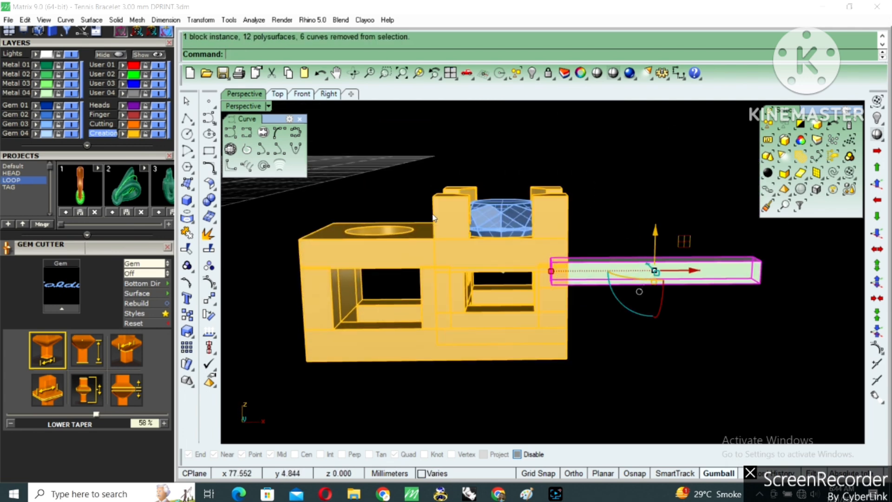
Ungroup the single-gem link and delete its lower frame parts, keeping the gem, prongs and seat
{"action": "left_click", "coordinate": [535, 235]}
{"action": "key", "text": "ctrl+shift+g"}
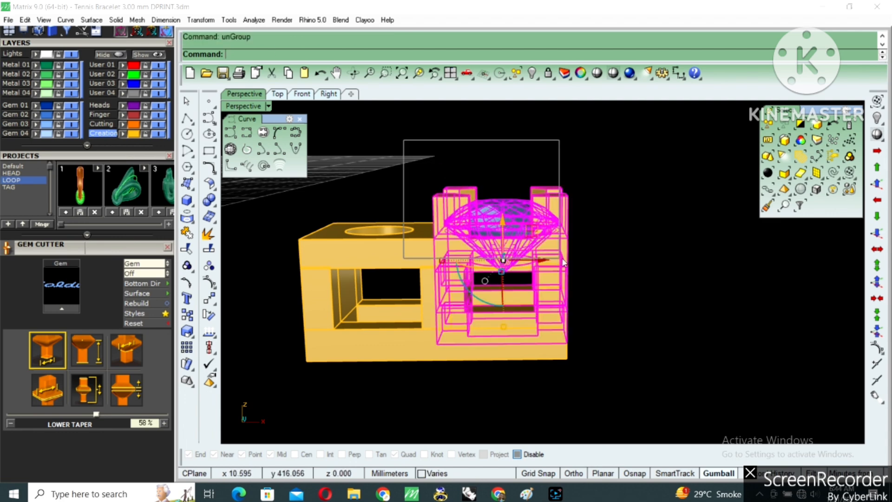
{"action": "left_click_drag", "start_coordinate": [610, 285], "coordinate": [610, 284], "text": "ctrl"}
{"action": "right_click_drag", "start_coordinate": [577, 276], "coordinate": [491, 251]}
{"action": "key", "text": "Delete"}
Delete the mirrored frame's two middle posts and untrim the round hole that has no gem above it
{"action": "left_click", "coordinate": [501, 301]}
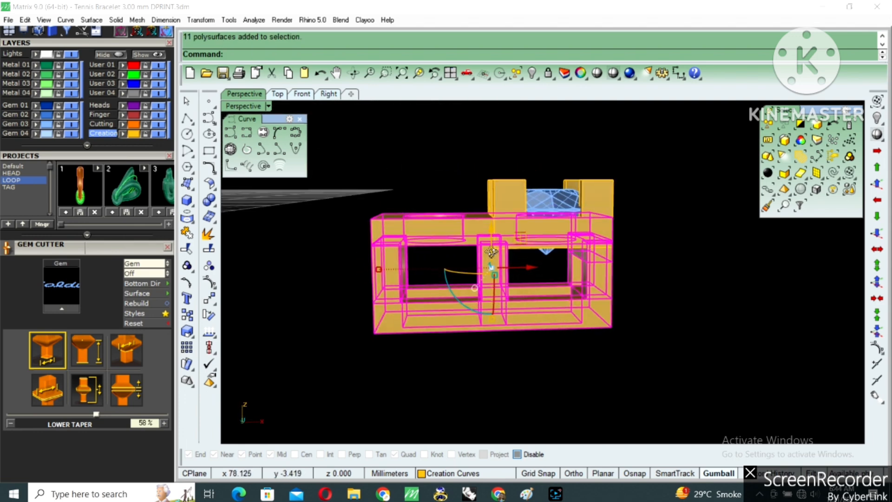
{"action": "key", "text": "ctrl+shift+g"}
{"action": "scroll", "coordinate": [508, 269], "scroll_direction": "up", "scroll_amount": 2}
{"action": "left_click_drag", "start_coordinate": [528, 255], "coordinate": [469, 262]}
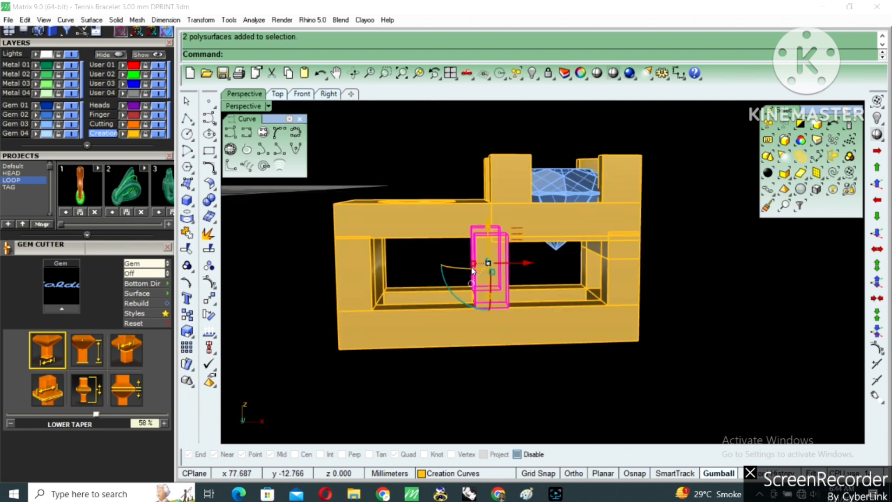
{"action": "key", "text": "Delete"}
{"action": "right_click_drag", "start_coordinate": [470, 269], "coordinate": [474, 298]}
{"action": "right_click_drag", "start_coordinate": [460, 238], "coordinate": [475, 282]}
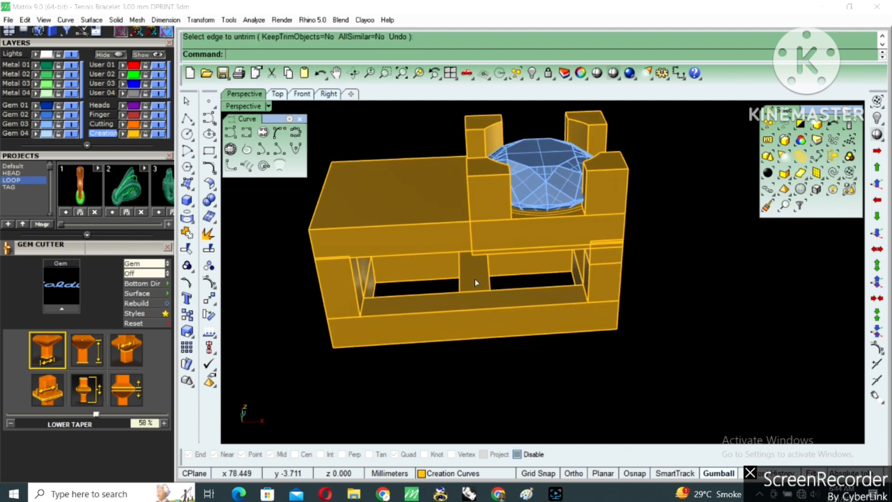
Turn on the mirrored frame's edit points and move its free-end points inward to shorten it to one link length
{"action": "scroll", "coordinate": [427, 214], "scroll_direction": "down", "scroll_amount": 3}
{"action": "left_click_drag", "start_coordinate": [412, 140], "coordinate": [347, 325]}
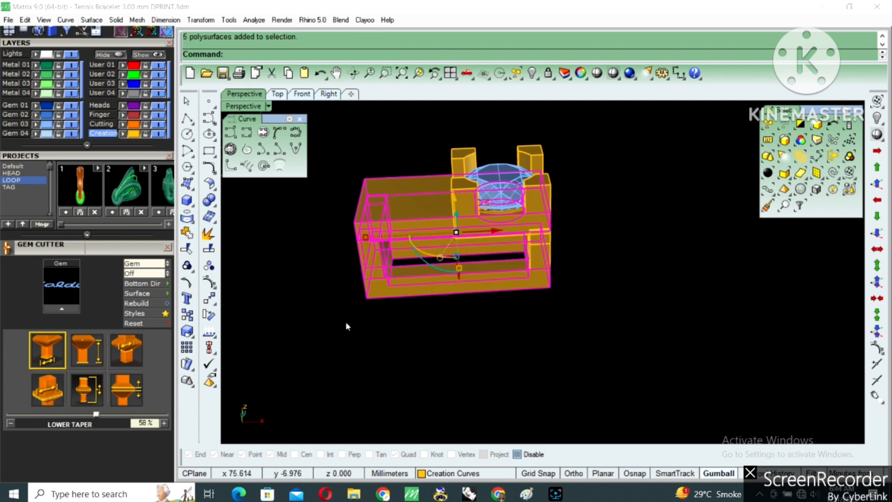
{"action": "key", "text": "Return"}
{"action": "right_click_drag", "start_coordinate": [364, 305], "coordinate": [384, 339]}
{"action": "left_click_drag", "start_coordinate": [454, 161], "coordinate": [454, 162]}
{"action": "scroll", "coordinate": [440, 238], "scroll_direction": "up", "scroll_amount": 1}
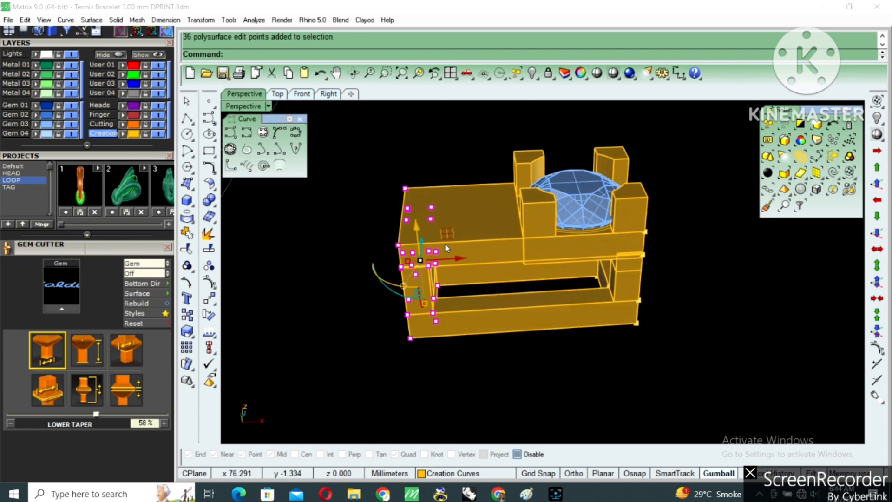
{"action": "left_click_drag", "start_coordinate": [455, 262], "coordinate": [566, 266]}
{"action": "right_click_drag", "start_coordinate": [536, 330], "coordinate": [640, 277]}
{"action": "right_click_drag", "start_coordinate": [587, 261], "coordinate": [365, 305]}
{"action": "key", "text": "ctrl+a"}
{"action": "key", "text": "Escape"}
Group the shortened frame with the gem link above it
{"action": "scroll", "coordinate": [503, 258], "scroll_direction": "up", "scroll_amount": 5}
{"action": "left_click_drag", "start_coordinate": [568, 165], "coordinate": [404, 343]}
{"action": "right_click_drag", "start_coordinate": [435, 321], "coordinate": [488, 309]}
{"action": "key", "text": "ctrl+g"}
Show the hidden end cap, two-gem end piece, green bar and neighbouring bracelet link
{"action": "left_click", "coordinate": [530, 220]}
{"action": "right_click_drag", "start_coordinate": [521, 284], "coordinate": [537, 311]}
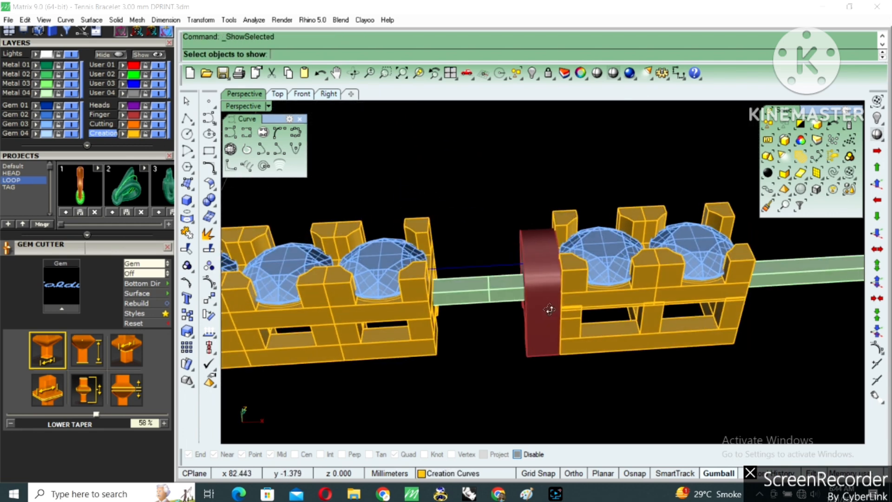
{"action": "right_click_drag", "start_coordinate": [549, 309], "coordinate": [551, 263]}
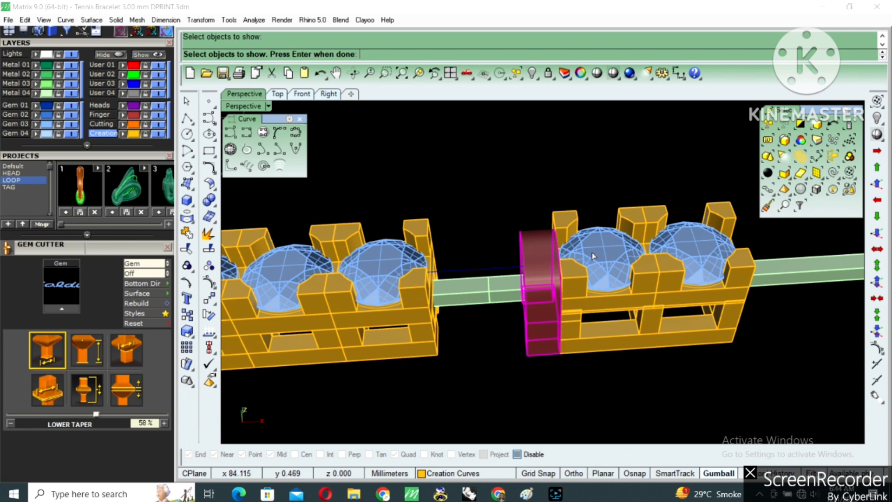
{"action": "left_click", "coordinate": [616, 280]}
{"action": "left_click_drag", "start_coordinate": [814, 396], "coordinate": [813, 395]}
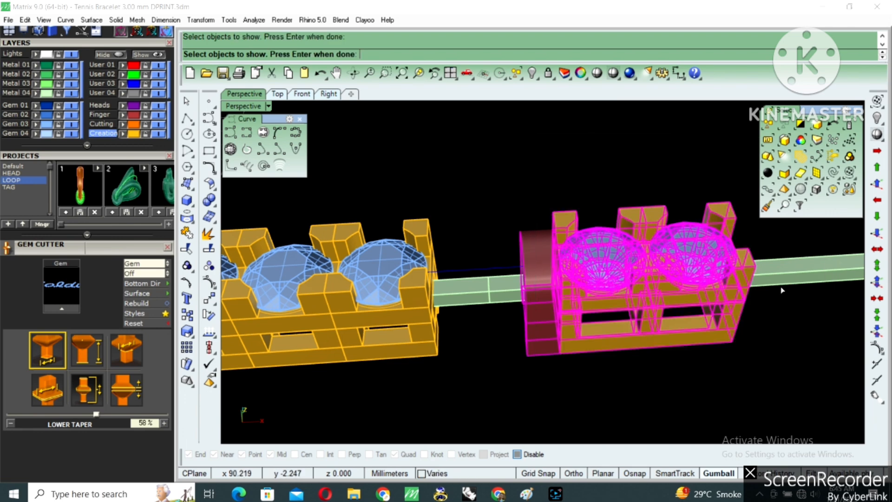
{"action": "left_click", "coordinate": [428, 324]}
{"action": "right_click", "coordinate": [502, 358]}
{"action": "right_click_drag", "start_coordinate": [505, 337], "coordinate": [520, 297]}
{"action": "right_click_drag", "start_coordinate": [491, 262], "coordinate": [436, 198]}
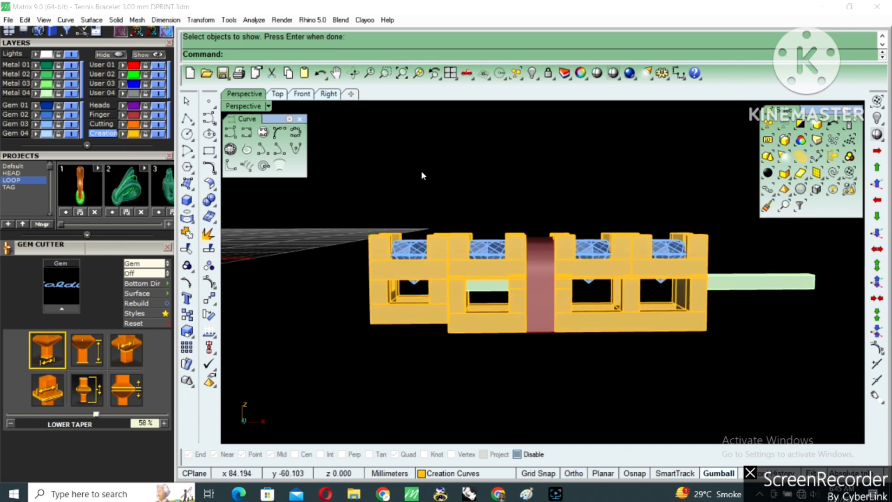
Raise the end piece, end cap and framed single-gem link along Z to level them with the adjoining bracelet link
{"action": "left_click_drag", "start_coordinate": [728, 377], "coordinate": [759, 391]}
{"action": "right_click_drag", "start_coordinate": [670, 274], "coordinate": [759, 269]}
{"action": "left_click", "coordinate": [876, 184]}
{"action": "scroll", "coordinate": [541, 292], "scroll_direction": "up", "scroll_amount": 2}
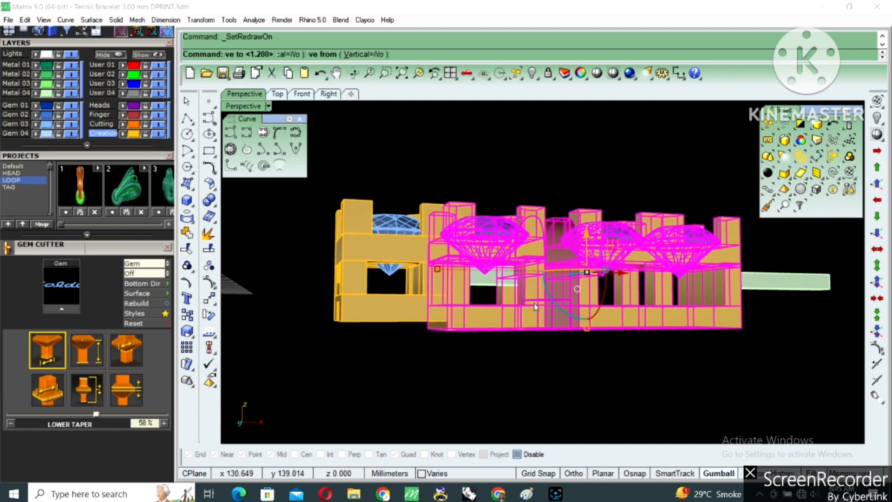
{"action": "right_click_drag", "start_coordinate": [539, 292], "coordinate": [528, 275]}
{"action": "right_click", "coordinate": [529, 276]}
{"action": "right_click", "coordinate": [532, 283]}
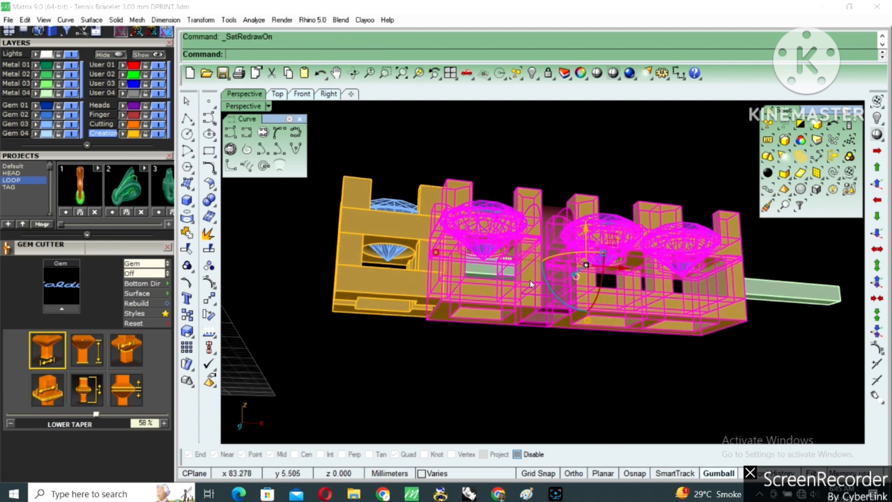
{"action": "key", "text": "Escape"}
Ungroup the framed single-gem link beside the end cap to separate its gem seat from its lower frame
{"action": "right_click_drag", "start_coordinate": [520, 288], "coordinate": [491, 251]}
{"action": "scroll", "coordinate": [498, 292], "scroll_direction": "up", "scroll_amount": 2}
{"action": "right_click_drag", "start_coordinate": [632, 237], "coordinate": [579, 249], "text": "shift"}
{"action": "scroll", "coordinate": [580, 249], "scroll_direction": "up", "scroll_amount": 2}
{"action": "left_click", "coordinate": [613, 227]}
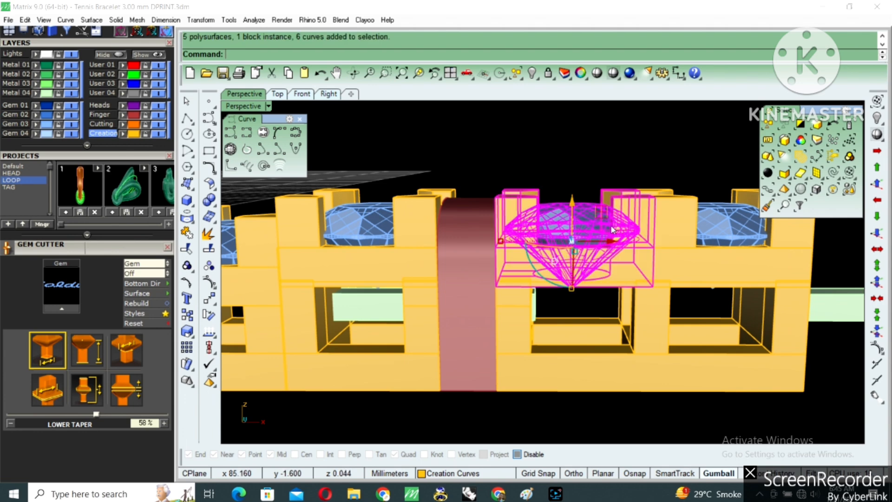
{"action": "left_click", "coordinate": [684, 223], "text": "shift"}
{"action": "left_click", "coordinate": [413, 228], "text": "shift"}
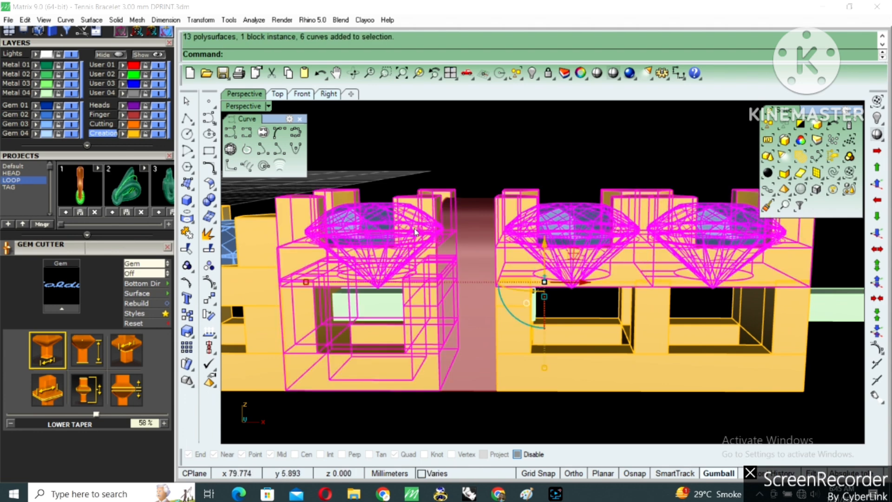
{"action": "left_click", "coordinate": [410, 224]}
{"action": "type", "text": "ug"}
{"action": "key", "text": "Return"}
Group the single-gem link's upper seat, prongs and gem together without its lower frame
{"action": "left_click", "coordinate": [419, 227]}
{"action": "scroll", "coordinate": [419, 230], "scroll_direction": "down", "scroll_amount": 2}
{"action": "right_click_drag", "start_coordinate": [419, 230], "coordinate": [342, 177]}
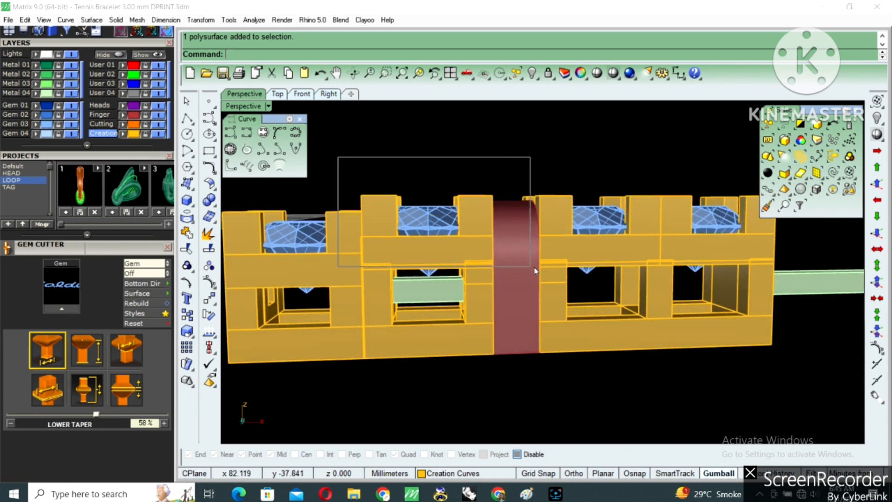
{"action": "left_click_drag", "start_coordinate": [546, 276], "coordinate": [546, 276]}
{"action": "left_click", "coordinate": [438, 224], "text": "shift"}
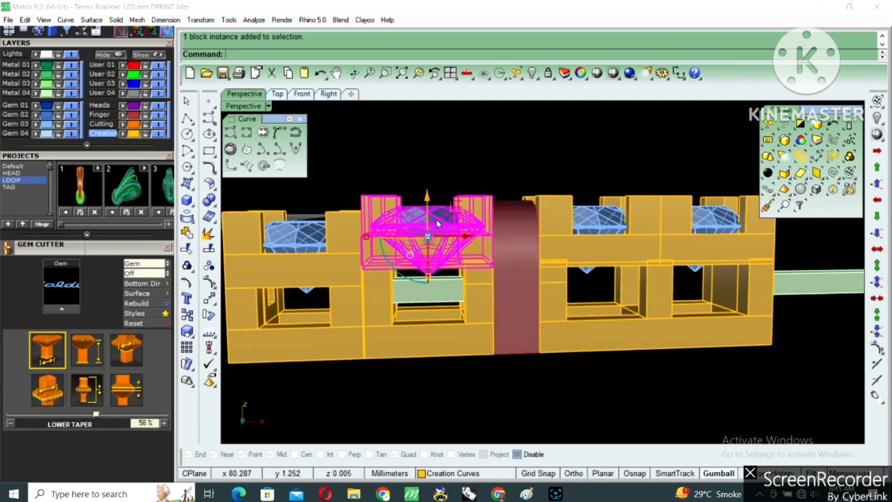
{"action": "key", "text": "ctrl+g"}
Raise the three gem seats with their gems along Z in 0.1 mm steps above the lower frames
{"action": "right_click_drag", "start_coordinate": [466, 236], "coordinate": [486, 249]}
{"action": "left_click", "coordinate": [591, 236], "text": "shift"}
{"action": "left_click", "coordinate": [699, 229], "text": "shift"}
{"action": "right_click_drag", "start_coordinate": [701, 239], "coordinate": [608, 242]}
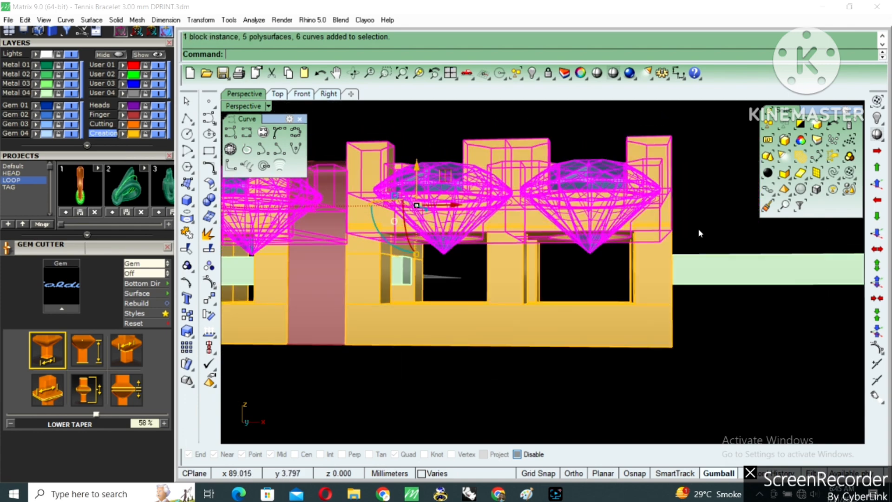
{"action": "left_click", "coordinate": [873, 186]}
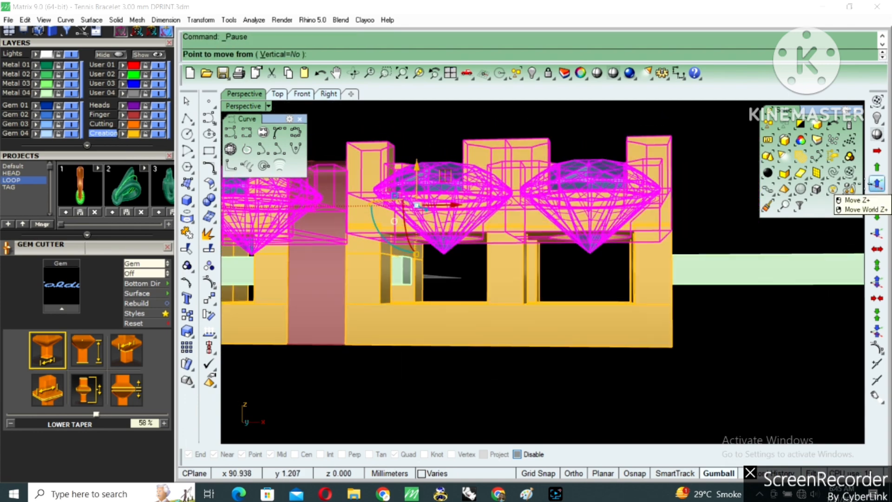
{"action": "right_click", "coordinate": [652, 240]}
{"action": "right_click", "coordinate": [651, 241]}
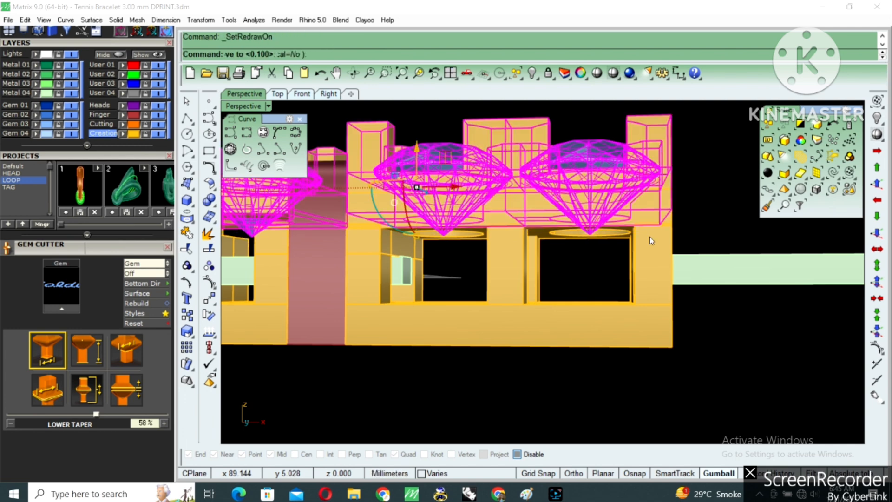
Extract a copy of the underside surface of the single-gem seat beside the arched end cap
{"action": "left_click", "coordinate": [685, 233]}
{"action": "scroll", "coordinate": [684, 233], "scroll_direction": "down", "scroll_amount": 5}
{"action": "right_click_drag", "start_coordinate": [616, 232], "coordinate": [585, 199]}
{"action": "scroll", "coordinate": [585, 199], "scroll_direction": "up", "scroll_amount": 5}
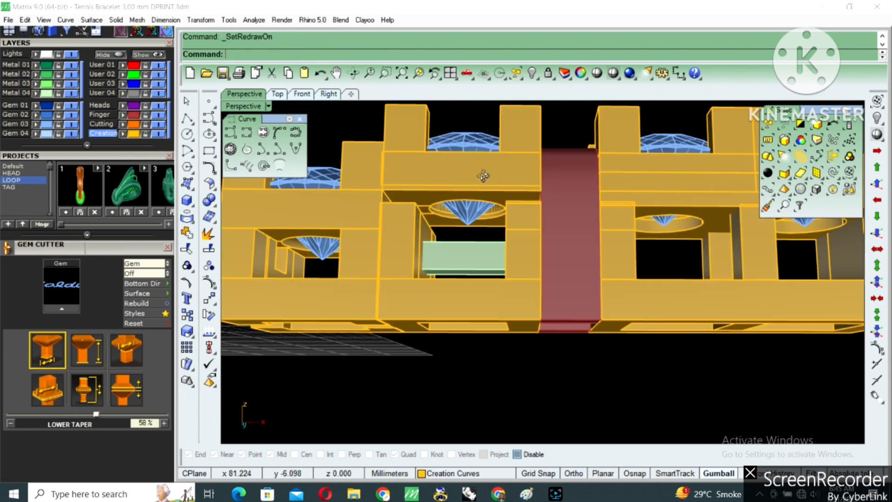
{"action": "scroll", "coordinate": [518, 198], "scroll_direction": "up", "scroll_amount": 1}
{"action": "scroll", "coordinate": [509, 210], "scroll_direction": "up", "scroll_amount": 2}
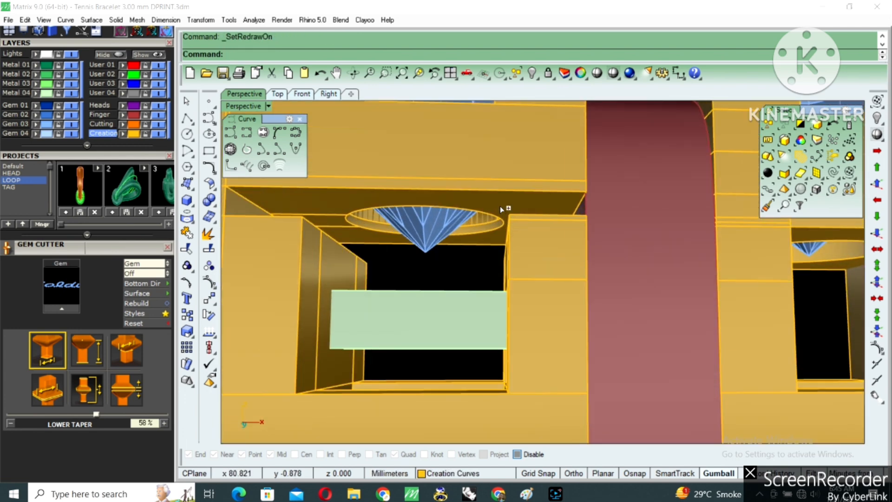
{"action": "key", "text": "ctrl+e"}
{"action": "left_click", "coordinate": [503, 203]}
{"action": "scroll", "coordinate": [352, 228], "scroll_direction": "up", "scroll_amount": 4}
{"action": "left_click", "coordinate": [338, 221]}
{"action": "scroll", "coordinate": [441, 211], "scroll_direction": "down", "scroll_amount": 8}
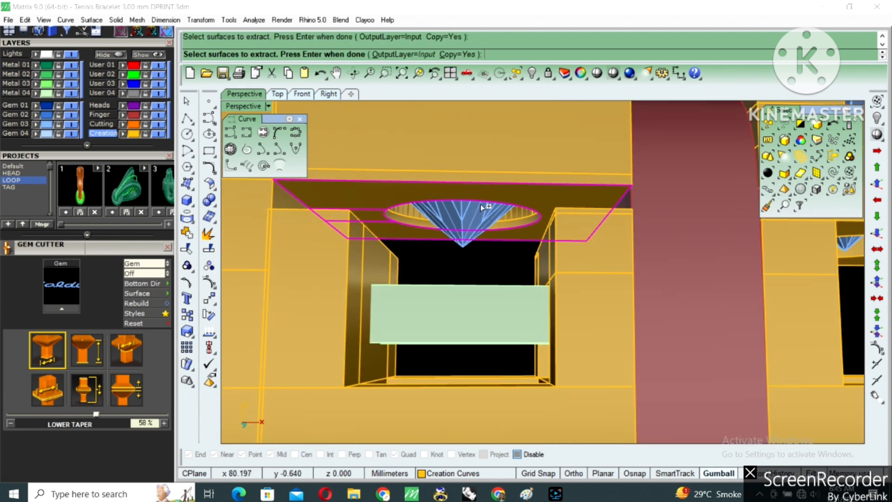
Extrude the extracted underside surface downward as a solid toward the lower frame and delete the extracted surface
{"action": "right_click_drag", "start_coordinate": [494, 208], "coordinate": [512, 237]}
{"action": "type", "text": "es"}
{"action": "key", "text": "Return"}
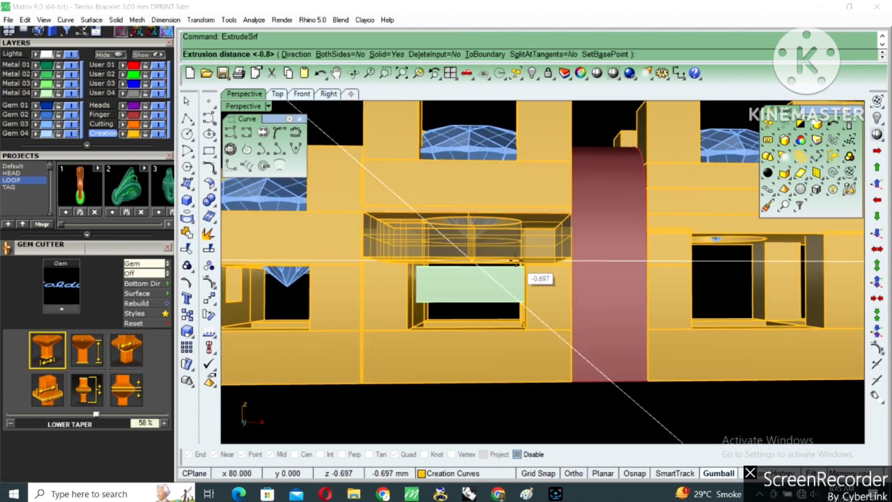
{"action": "key", "text": "Return"}
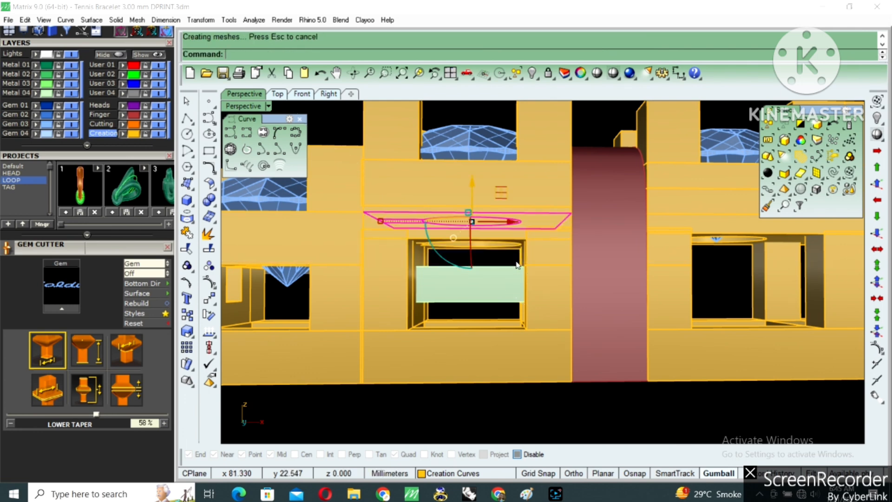
{"action": "key", "text": "Delete"}
Remove the connecting bar inside the single-gem link's window from its group and hide the adjoining bracelet link
{"action": "scroll", "coordinate": [443, 286], "scroll_direction": "down", "scroll_amount": 6}
{"action": "left_click", "coordinate": [439, 280]}
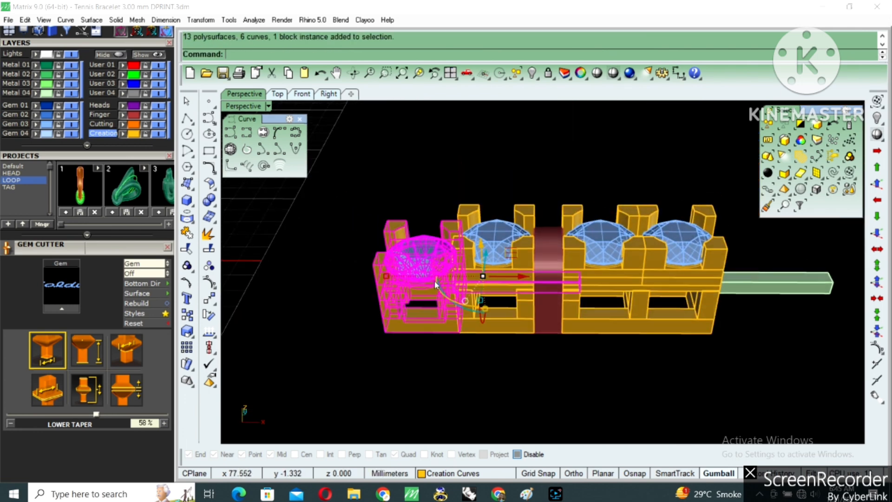
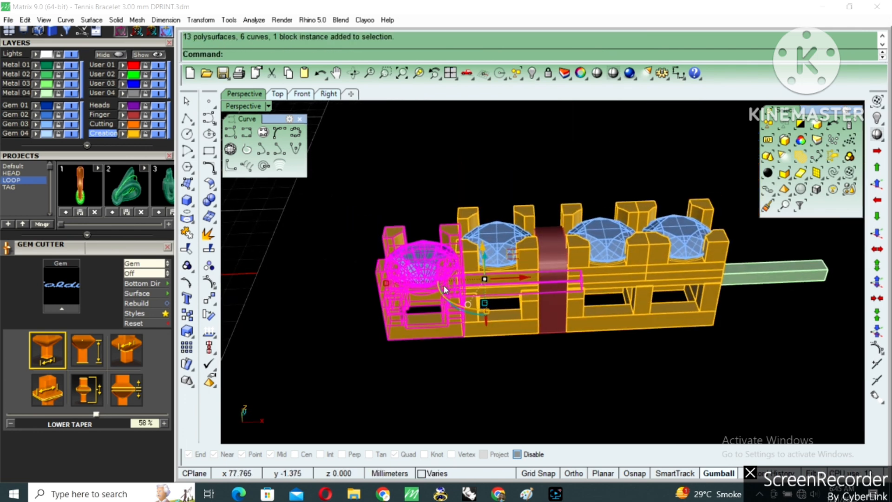
{"action": "scroll", "coordinate": [443, 285], "scroll_direction": "up", "scroll_amount": 5}
{"action": "key", "text": "Escape"}
{"action": "scroll", "coordinate": [504, 252], "scroll_direction": "up", "scroll_amount": 2}
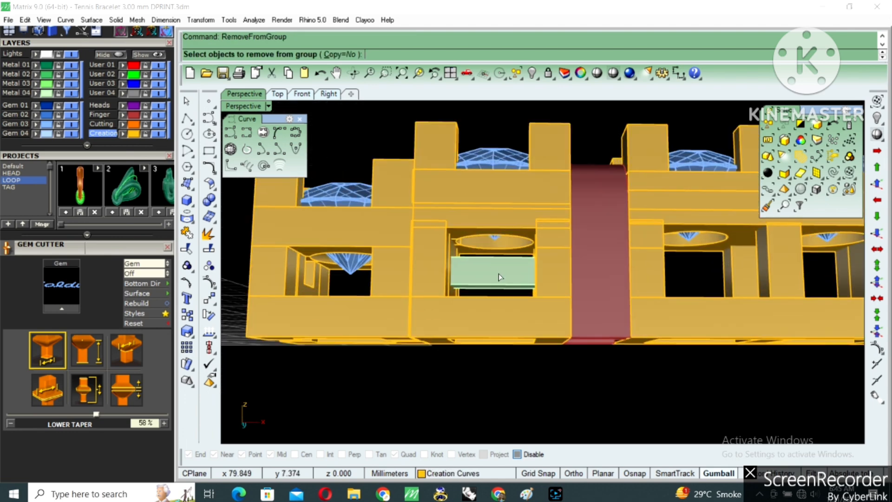
{"action": "key", "text": "Return"}
{"action": "left_click", "coordinate": [499, 280]}
{"action": "key", "text": "Return"}
{"action": "left_click", "coordinate": [498, 282]}
{"action": "scroll", "coordinate": [497, 286], "scroll_direction": "down", "scroll_amount": 4}
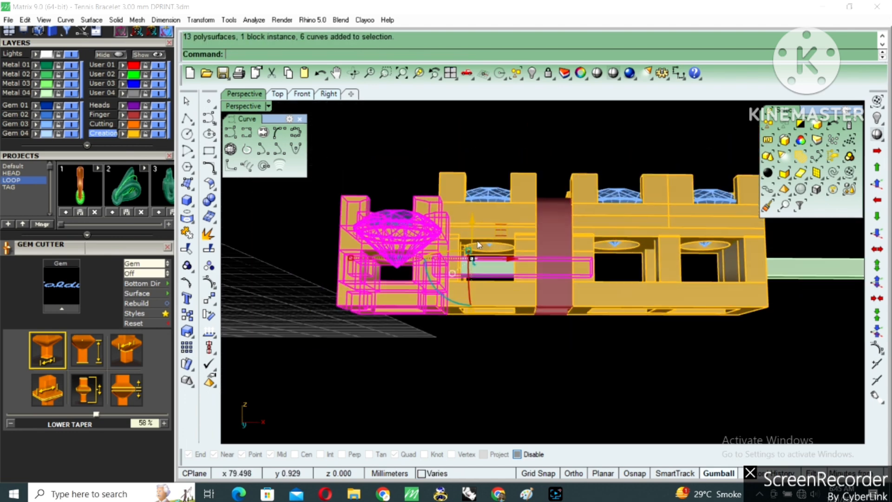
{"action": "key", "text": "ctrl+h"}
Slide the remaining connecting bar along X so it sticks out past the single-gem link's outer face
{"action": "right_click_drag", "start_coordinate": [495, 288], "coordinate": [481, 266]}
{"action": "scroll", "coordinate": [500, 270], "scroll_direction": "up", "scroll_amount": 4}
{"action": "left_click", "coordinate": [495, 270]}
{"action": "scroll", "coordinate": [483, 265], "scroll_direction": "down", "scroll_amount": 3}
{"action": "left_click_drag", "start_coordinate": [575, 231], "coordinate": [546, 246]}
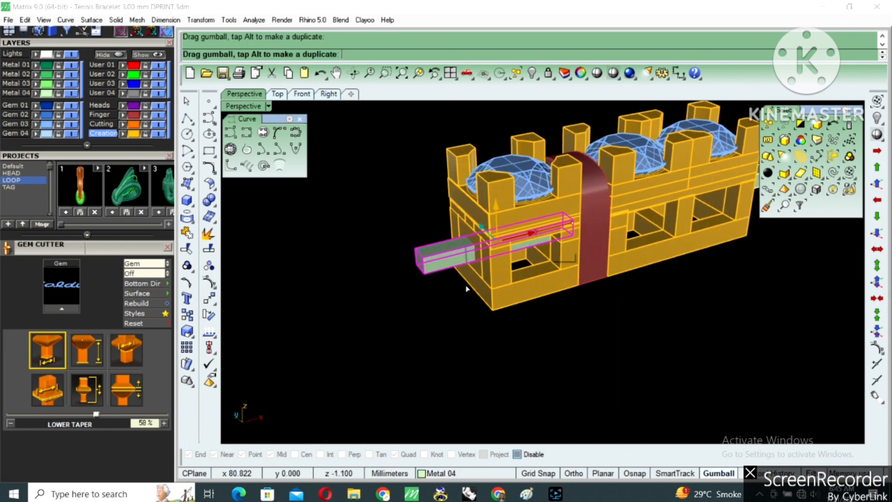
{"action": "right_click_drag", "start_coordinate": [546, 247], "coordinate": [466, 267]}
Copy the single-gem link's connecting bar straight down in 0.6 mm steps to stack three bars corner to corner
{"action": "right_click", "coordinate": [432, 240]}
{"action": "left_click", "coordinate": [435, 246]}
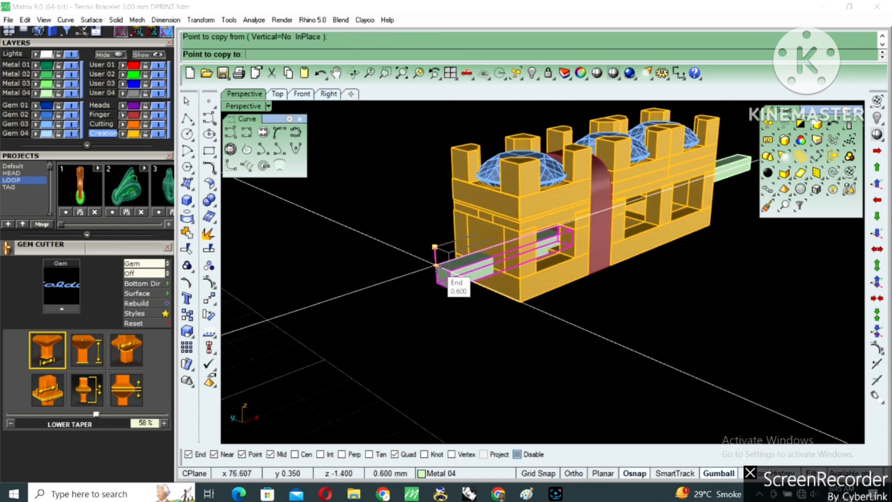
{"action": "left_click", "coordinate": [437, 282]}
{"action": "key", "text": "Return"}
Copy the two-gem end link's protruding bar straight down twice, the second copy 1.2 mm below the original
{"action": "right_click_drag", "start_coordinate": [437, 282], "coordinate": [669, 275]}
{"action": "left_click", "coordinate": [739, 243]}
{"action": "right_click", "coordinate": [669, 275]}
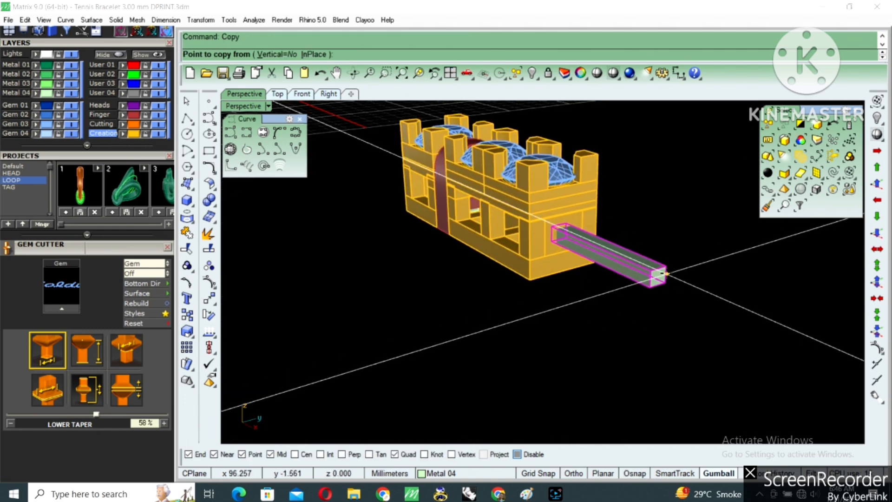
{"action": "left_click", "coordinate": [667, 274]}
{"action": "left_click", "coordinate": [665, 301]}
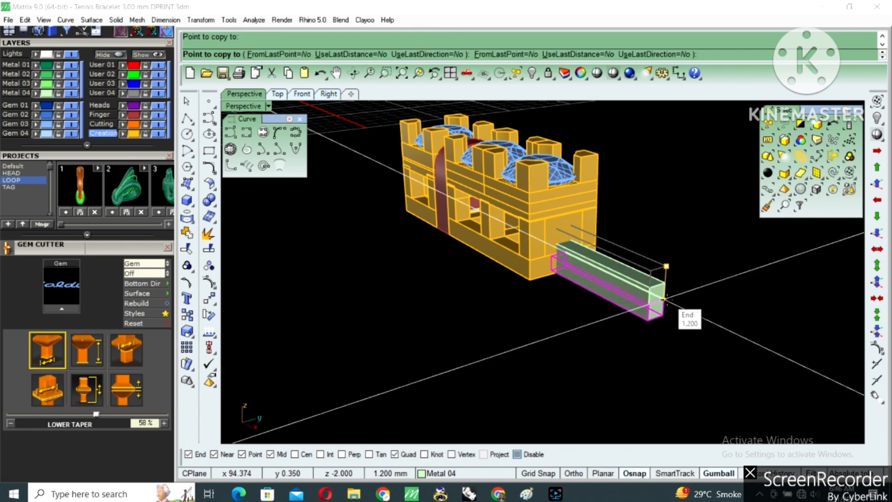
{"action": "key", "text": "Return"}
Delete the middle bar from the three-bar stacks at both ends of the piece
{"action": "right_click_drag", "start_coordinate": [592, 296], "coordinate": [646, 233]}
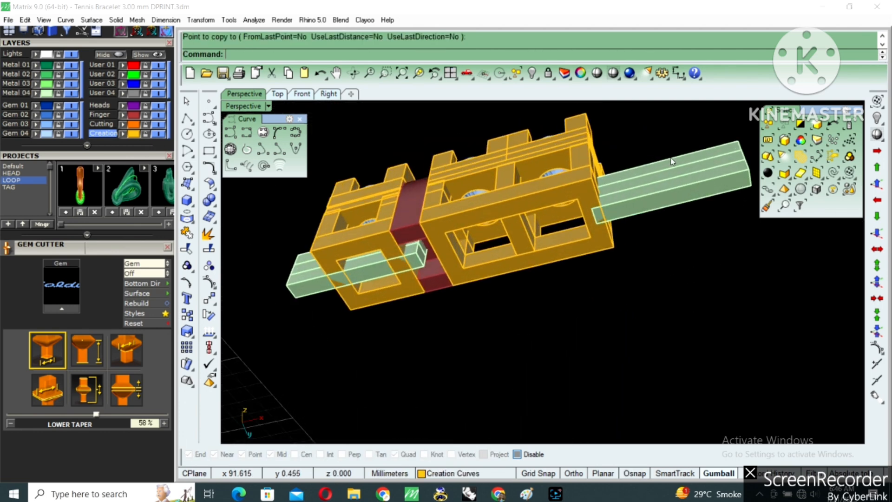
{"action": "left_click", "coordinate": [651, 225]}
{"action": "scroll", "coordinate": [651, 224], "scroll_direction": "up", "scroll_amount": 3}
{"action": "key", "text": "Escape"}
{"action": "right_click_drag", "start_coordinate": [668, 184], "coordinate": [626, 246]}
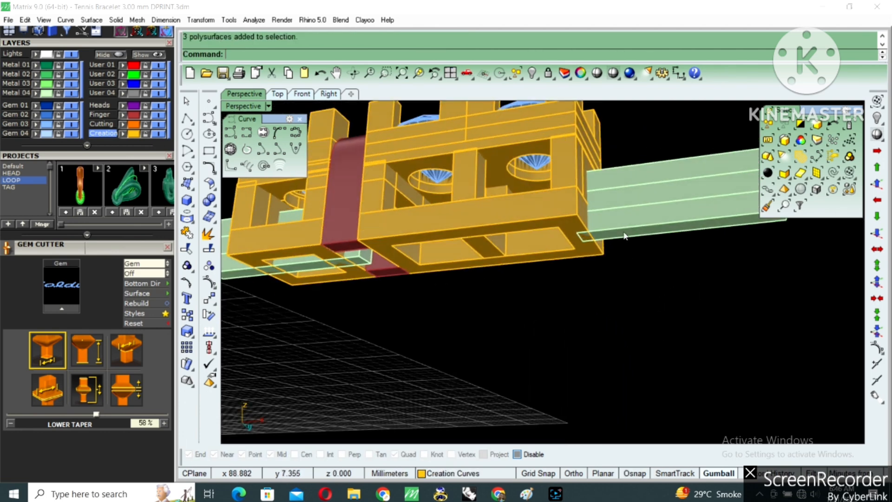
{"action": "left_click", "coordinate": [625, 203]}
{"action": "key", "text": "Delete"}
{"action": "scroll", "coordinate": [625, 205], "scroll_direction": "down", "scroll_amount": 3}
{"action": "right_click_drag", "start_coordinate": [539, 235], "coordinate": [373, 224]}
{"action": "scroll", "coordinate": [372, 223], "scroll_direction": "up", "scroll_amount": 3}
{"action": "left_click", "coordinate": [333, 220]}
{"action": "left_click", "coordinate": [496, 275]}
{"action": "scroll", "coordinate": [496, 274], "scroll_direction": "down", "scroll_amount": 3}
Slide the two remaining bars at the single-gem link outward along X, leaving their ends within its outer frame wall
{"action": "right_click_drag", "start_coordinate": [497, 273], "coordinate": [406, 196]}
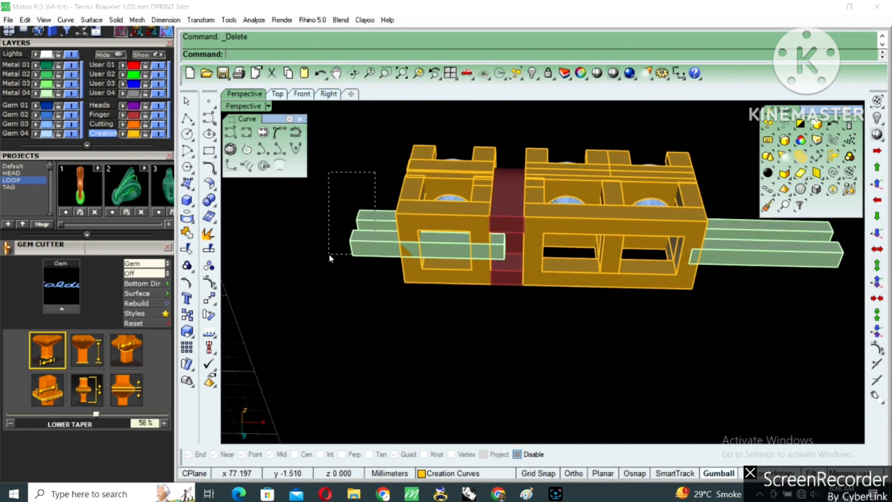
{"action": "left_click_drag", "start_coordinate": [332, 251], "coordinate": [332, 244]}
{"action": "left_click_drag", "start_coordinate": [466, 237], "coordinate": [412, 234]}
{"action": "key", "text": "Escape"}
{"action": "right_click_drag", "start_coordinate": [438, 225], "coordinate": [509, 237]}
Subtract the two bars from the single-gem link's frame post and lower frame with Boolean Difference
{"action": "left_click", "coordinate": [402, 238]}
{"action": "left_click", "coordinate": [416, 215], "text": "shift"}
{"action": "scroll", "coordinate": [521, 218], "scroll_direction": "up", "scroll_amount": 2}
{"action": "left_click", "coordinate": [504, 213]}
{"action": "left_click", "coordinate": [495, 199]}
{"action": "left_click", "coordinate": [520, 275], "text": "shift"}
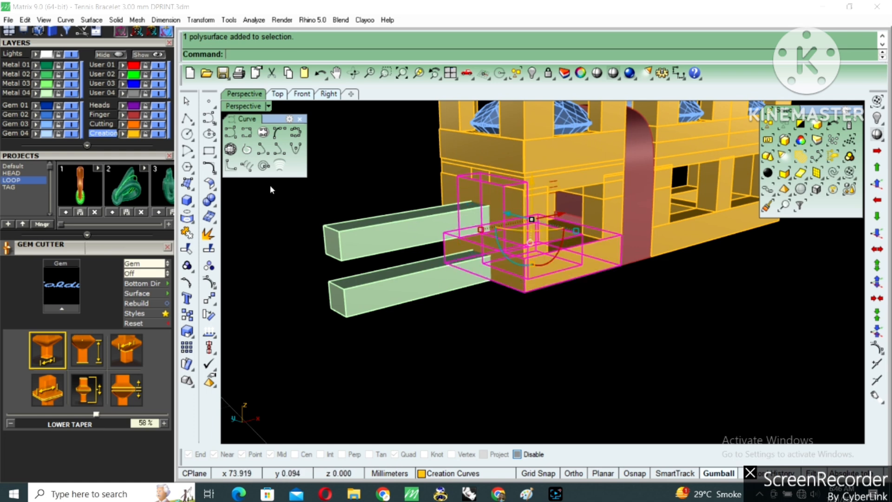
{"action": "left_click", "coordinate": [216, 206]}
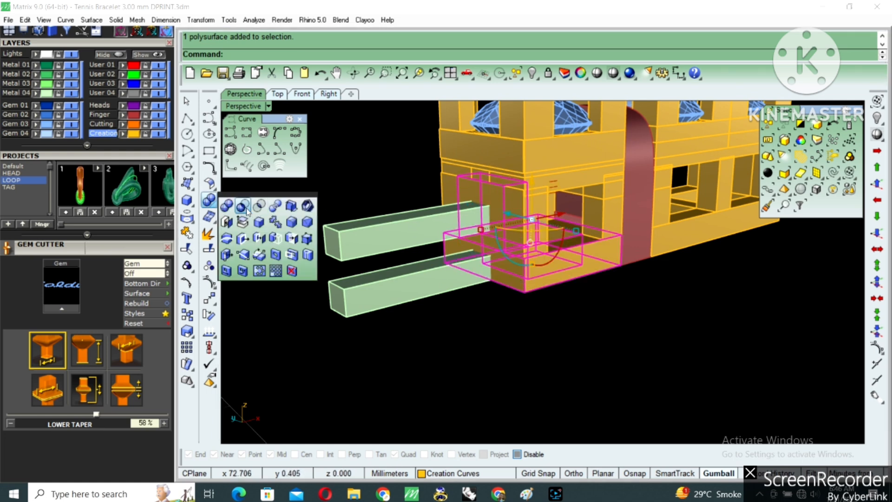
{"action": "left_click", "coordinate": [253, 209]}
{"action": "left_click", "coordinate": [368, 240]}
{"action": "left_click", "coordinate": [398, 282]}
{"action": "key", "text": "Return"}
Slide the lower bar at the two-gem end link along X farther into its frame
{"action": "right_click_drag", "start_coordinate": [510, 266], "coordinate": [501, 193]}
{"action": "scroll", "coordinate": [478, 205], "scroll_direction": "up", "scroll_amount": 4}
{"action": "left_click", "coordinate": [478, 205]}
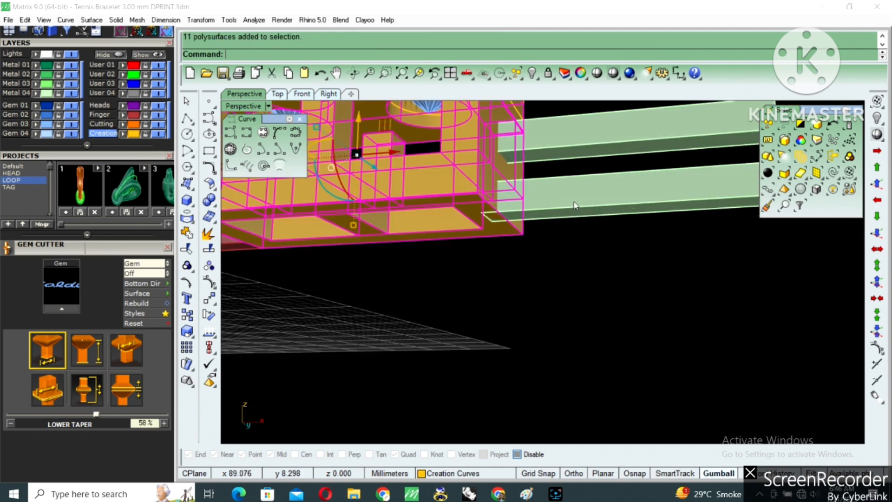
{"action": "left_click", "coordinate": [575, 205]}
{"action": "scroll", "coordinate": [583, 209], "scroll_direction": "down", "scroll_amount": 4}
{"action": "left_click_drag", "start_coordinate": [652, 198], "coordinate": [626, 199]}
{"action": "key", "text": "Escape"}
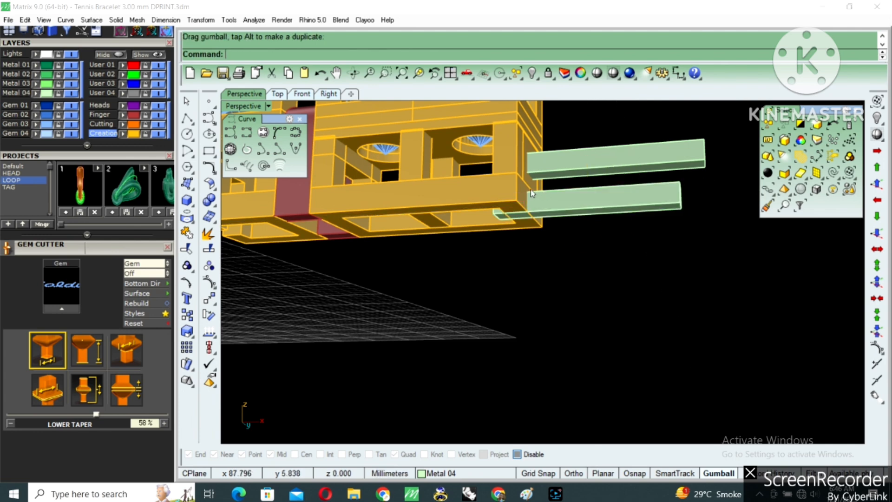
Subtract the lower bar from the two-gem end link's frame with Boolean Difference
{"action": "left_click", "coordinate": [431, 173]}
{"action": "right_click", "coordinate": [432, 175]}
{"action": "left_click", "coordinate": [591, 209]}
{"action": "right_click", "coordinate": [592, 209]}
{"action": "right_click_drag", "start_coordinate": [579, 209], "coordinate": [581, 238]}
Group the two-gem end link's frame, seats and gems together with its remaining protruding bar
{"action": "left_click", "coordinate": [617, 170]}
{"action": "scroll", "coordinate": [639, 207], "scroll_direction": "down", "scroll_amount": 5}
{"action": "right_click_drag", "start_coordinate": [659, 177], "coordinate": [642, 260]}
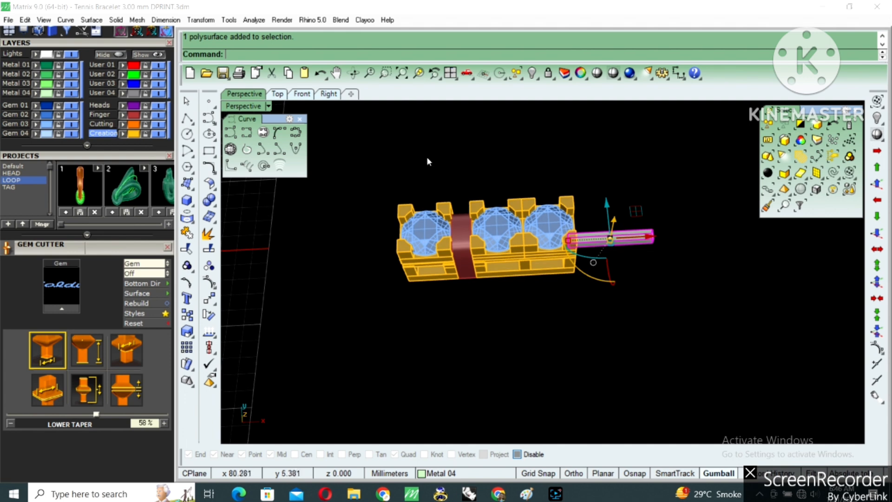
{"action": "left_click_drag", "start_coordinate": [466, 129], "coordinate": [770, 344]}
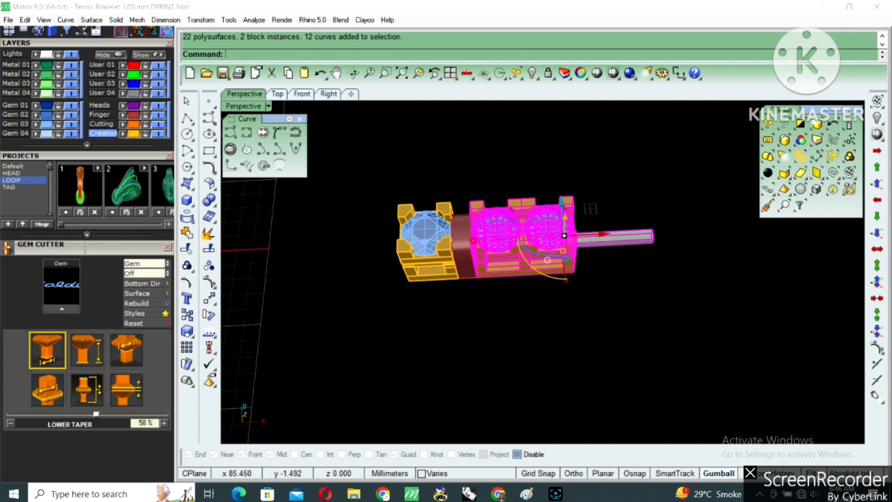
{"action": "key", "text": "ctrl+g"}
Group all parts of the single-gem link, leaving out the arched end cap
{"action": "left_click_drag", "start_coordinate": [373, 309], "coordinate": [438, 228]}
{"action": "left_click_drag", "start_coordinate": [456, 162], "coordinate": [460, 162]}
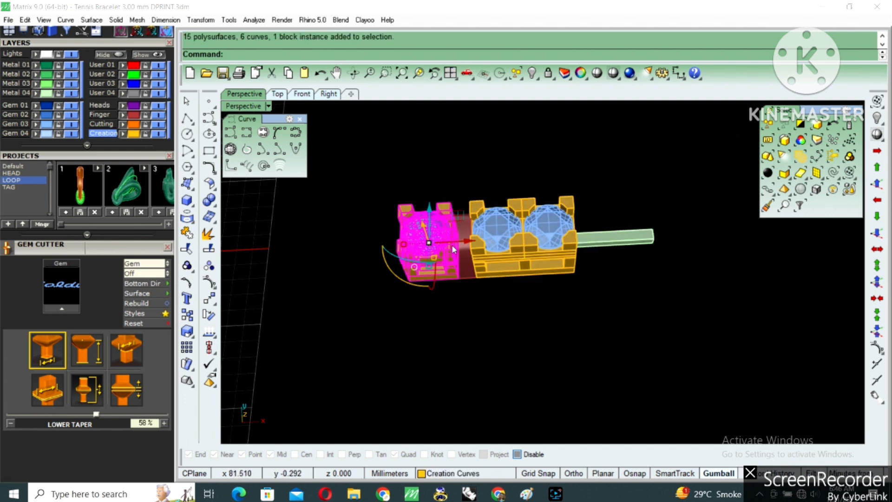
{"action": "key", "text": "ctrl+g"}
{"action": "scroll", "coordinate": [460, 249], "scroll_direction": "up", "scroll_amount": 5}
{"action": "left_click", "coordinate": [464, 248]}
{"action": "left_click", "coordinate": [529, 224]}
{"action": "scroll", "coordinate": [556, 244], "scroll_direction": "down", "scroll_amount": 5}
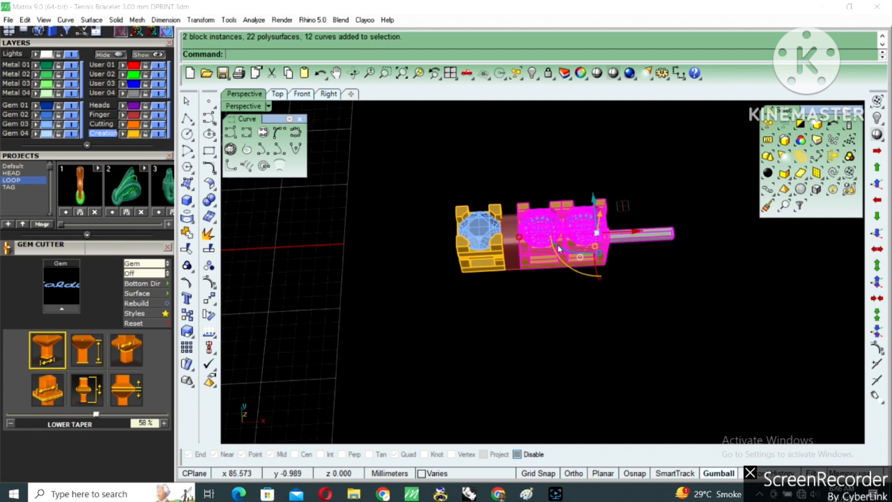
Show the hidden bracelet links again alongside the end piece
{"action": "key", "text": "ctrl+shift+h"}
{"action": "scroll", "coordinate": [631, 233], "scroll_direction": "down", "scroll_amount": 3}
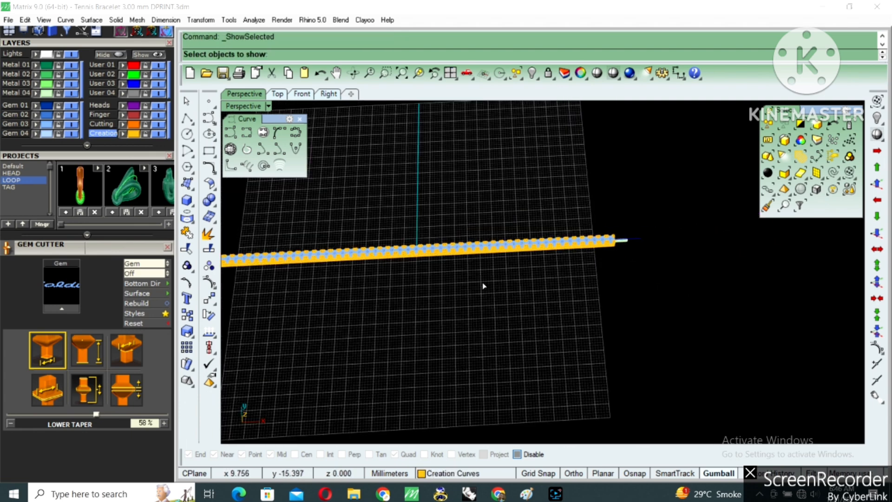
{"action": "left_click_drag", "start_coordinate": [388, 233], "coordinate": [487, 200]}
{"action": "left_click_drag", "start_coordinate": [392, 316], "coordinate": [686, 167]}
{"action": "right_click", "coordinate": [657, 207]}
{"action": "right_click_drag", "start_coordinate": [656, 209], "coordinate": [641, 248]}
Measure the bracelet's overall length in the Top view from the two-gem end link to the far end
{"action": "left_click", "coordinate": [277, 94]}
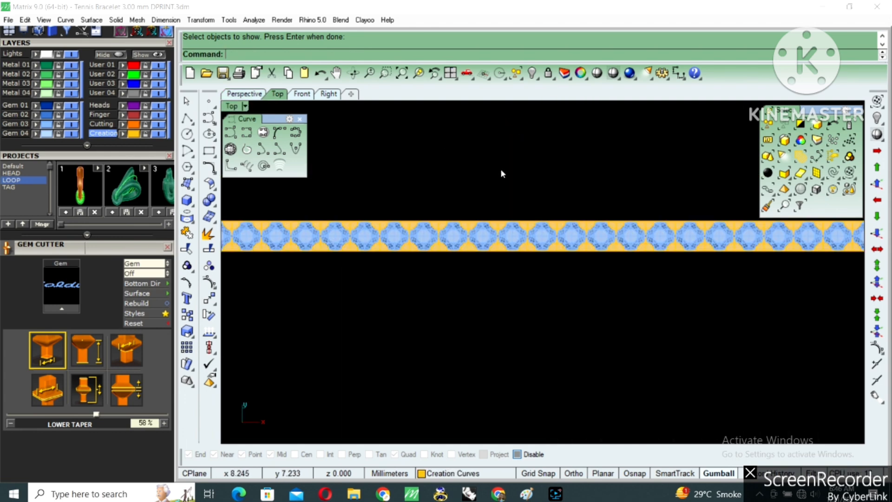
{"action": "scroll", "coordinate": [596, 194], "scroll_direction": "up", "scroll_amount": 10}
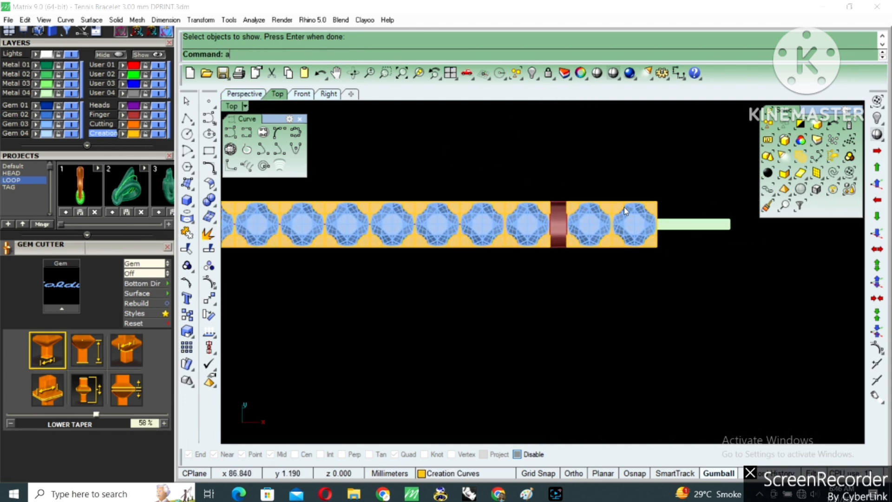
{"action": "right_click", "coordinate": [626, 210]}
{"action": "left_click", "coordinate": [657, 201]}
{"action": "scroll", "coordinate": [657, 201], "scroll_direction": "down", "scroll_amount": 5}
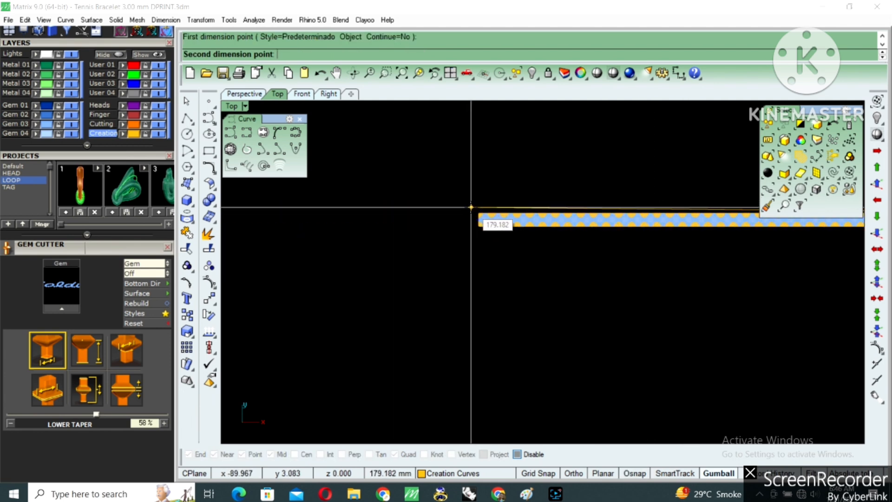
{"action": "scroll", "coordinate": [472, 216], "scroll_direction": "up", "scroll_amount": 5}
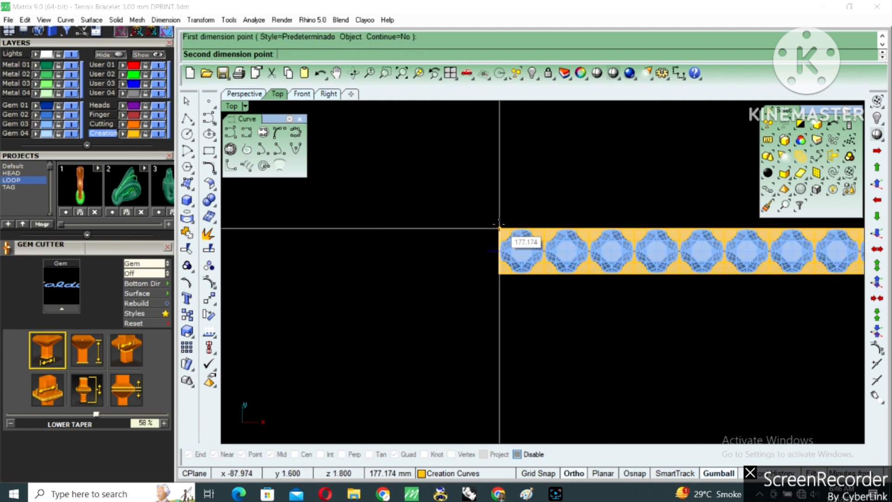
{"action": "key", "text": "Escape"}
Copy the last link at the bracelet's far end outward along X to extend the row by one link
{"action": "left_click", "coordinate": [524, 256]}
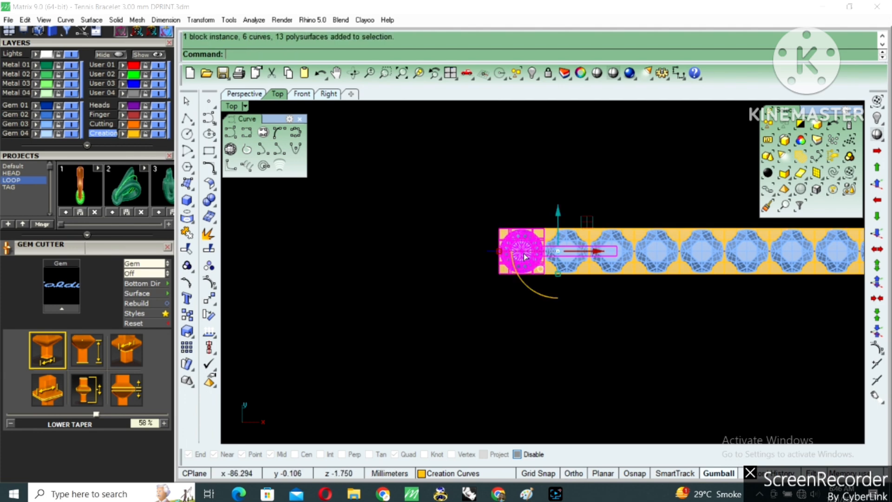
{"action": "scroll", "coordinate": [524, 263], "scroll_direction": "up", "scroll_amount": 8}
{"action": "type", "text": "c"}
{"action": "key", "text": "Return"}
{"action": "left_click", "coordinate": [626, 259]}
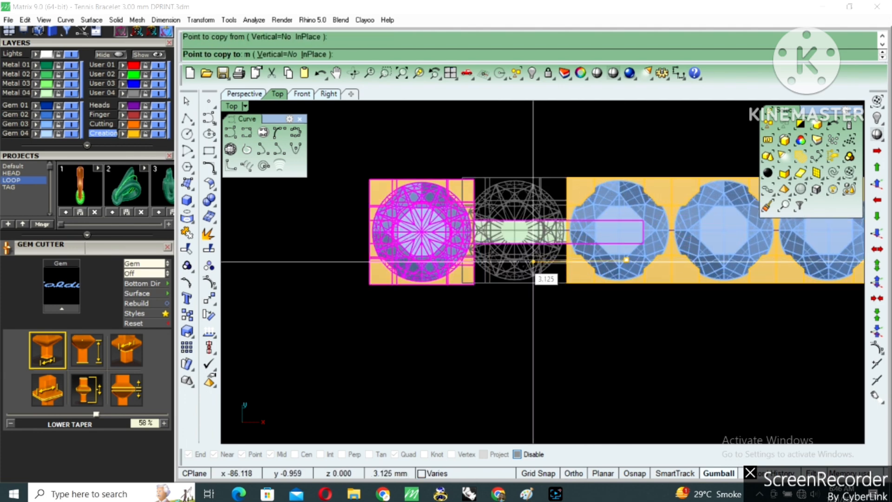
{"action": "scroll", "coordinate": [526, 262], "scroll_direction": "up", "scroll_amount": 2}
{"action": "key", "text": "shift"}
{"action": "left_click", "coordinate": [520, 260], "text": "shift"}
{"action": "key", "text": "Escape"}
Lock every object except the single-gem and two-gem end links beside the arched cap
{"action": "scroll", "coordinate": [460, 219], "scroll_direction": "down", "scroll_amount": 12}
{"action": "double_click", "coordinate": [235, 110]}
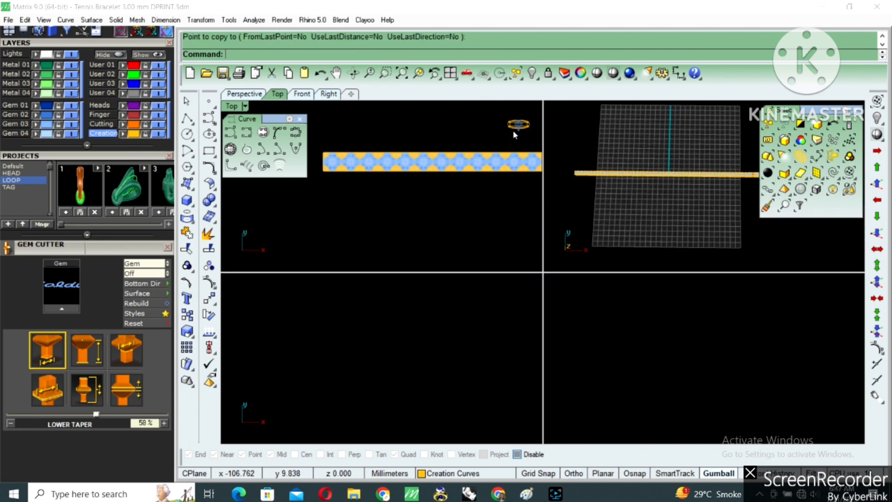
{"action": "double_click", "coordinate": [566, 106]}
{"action": "scroll", "coordinate": [572, 246], "scroll_direction": "up", "scroll_amount": 10}
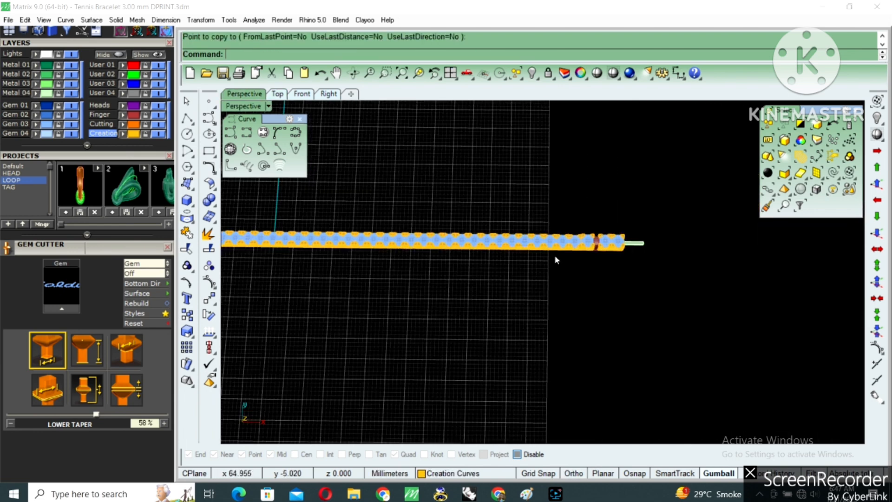
{"action": "left_click", "coordinate": [571, 242]}
{"action": "scroll", "coordinate": [598, 239], "scroll_direction": "up", "scroll_amount": 2}
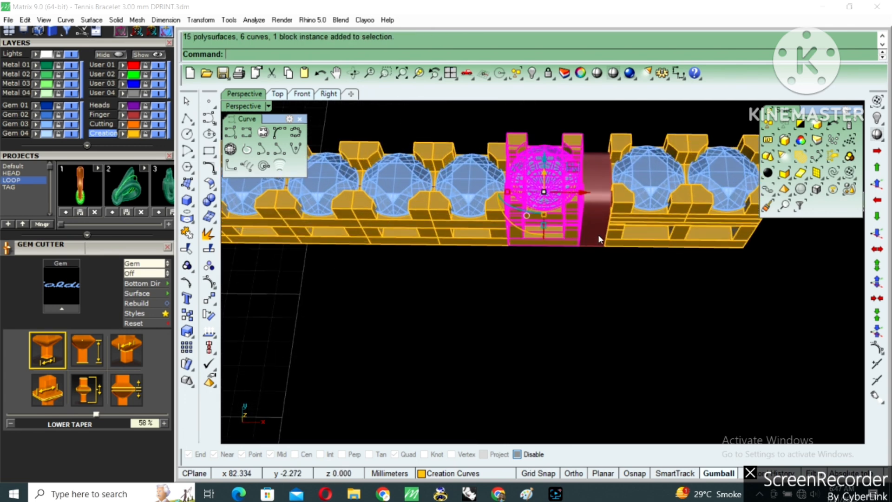
{"action": "left_click", "coordinate": [655, 227], "text": "shift"}
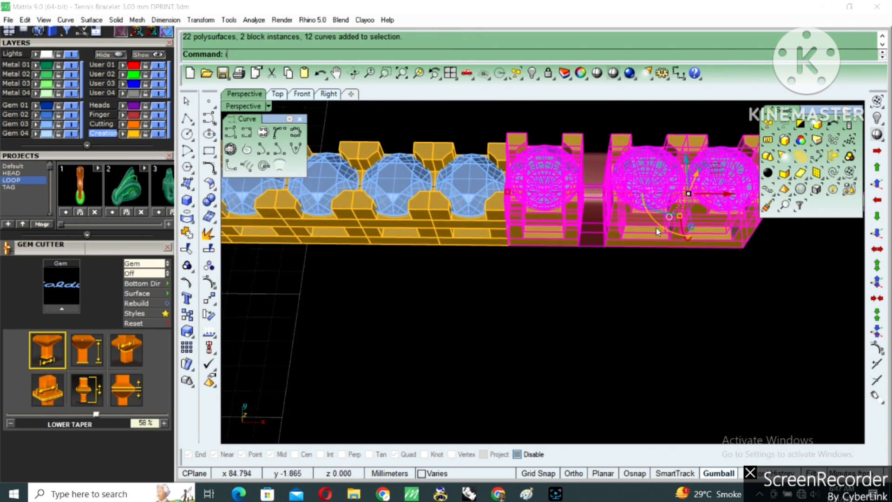
{"action": "key", "text": "ctrl+i"}
{"action": "type", "text": "lock"}
{"action": "key", "text": "Return"}
Lock the two-gem link as well, move the single-gem link's metal to layer User 03, and unlock all objects
{"action": "left_click", "coordinate": [641, 219]}
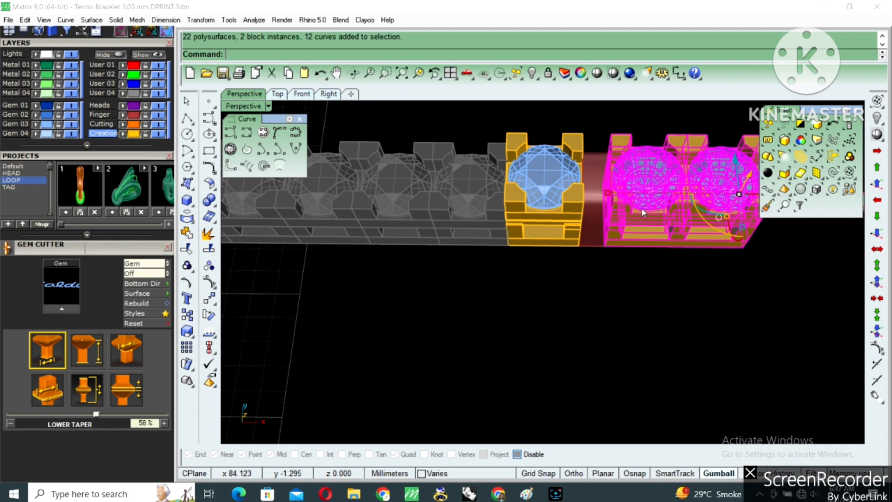
{"action": "key", "text": "Return"}
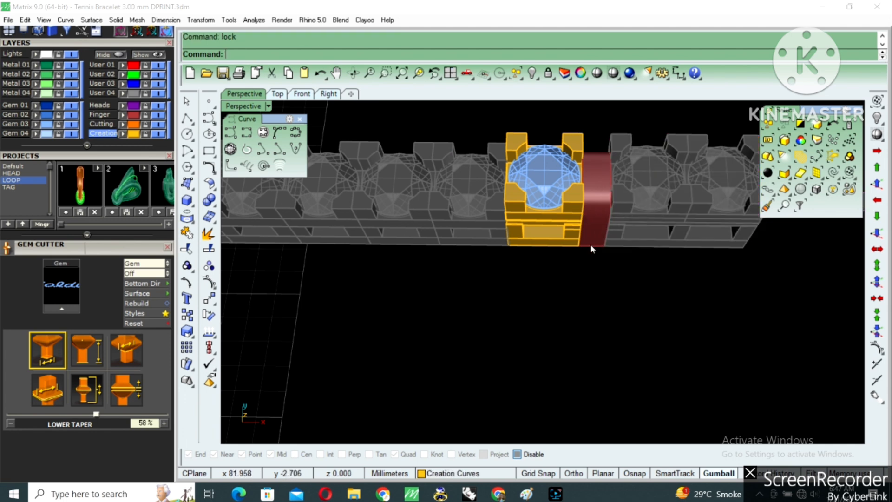
{"action": "left_click", "coordinate": [135, 135]}
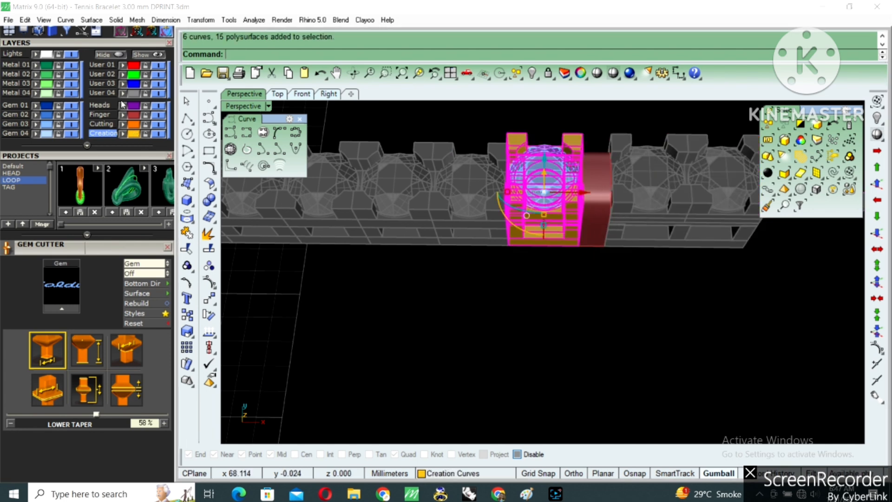
{"action": "left_click", "coordinate": [124, 85]}
{"action": "left_click", "coordinate": [692, 261]}
{"action": "type", "text": "LL"}
{"action": "key", "text": "Return"}
Isolate the two-gem link by locking the rest, move its metal to the Cutting layer, and unlock all objects
{"action": "left_click", "coordinate": [650, 234]}
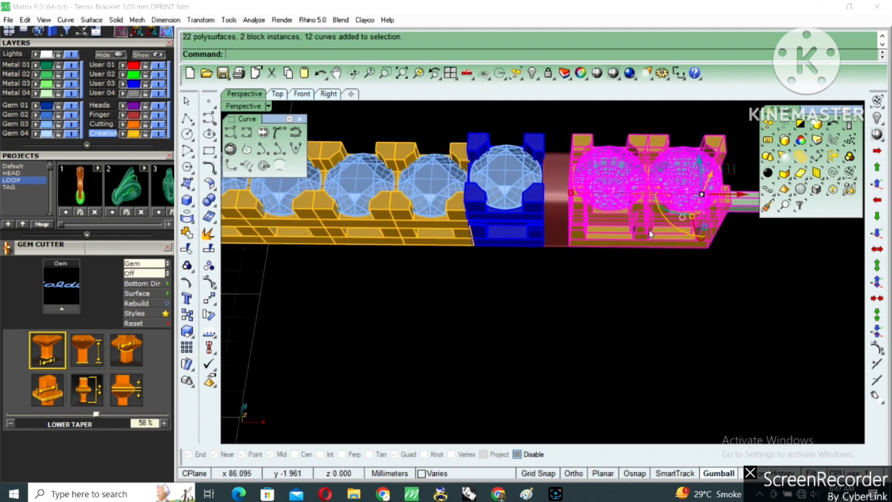
{"action": "key", "text": "ctrl+i"}
{"action": "key", "text": "ctrl+l"}
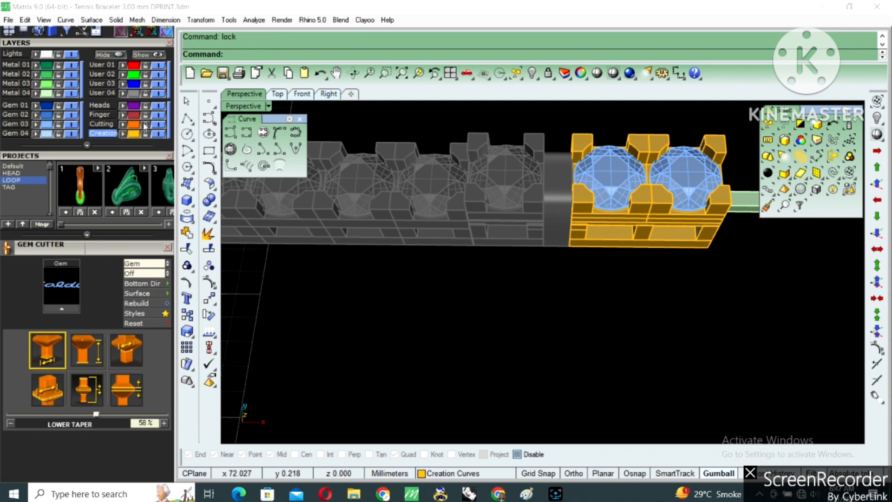
{"action": "left_click", "coordinate": [134, 135]}
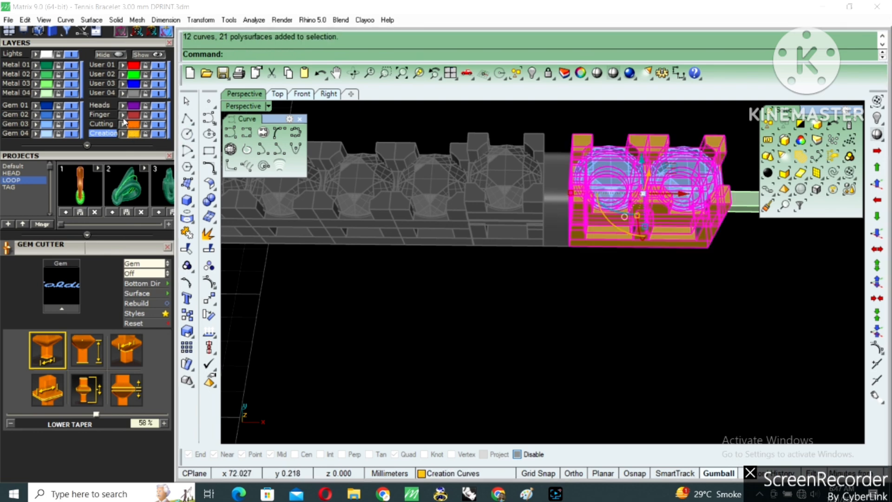
{"action": "left_click", "coordinate": [541, 281]}
{"action": "right_click_drag", "start_coordinate": [542, 280], "coordinate": [669, 240]}
{"action": "key", "text": "Return"}
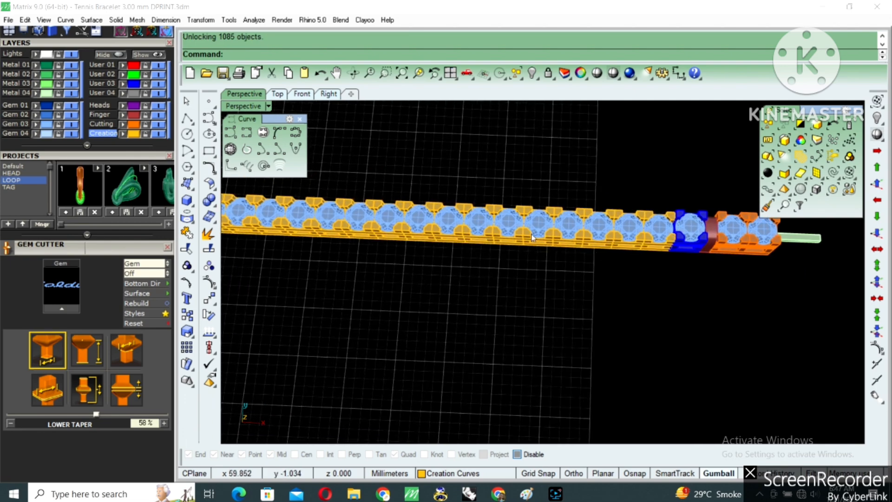
Hide the bracelet's regular links, keeping only the single-gem link, arched cap and two-gem link with its bar
{"action": "right_click_drag", "start_coordinate": [716, 218], "coordinate": [712, 208]}
{"action": "scroll", "coordinate": [628, 176], "scroll_direction": "up", "scroll_amount": 8}
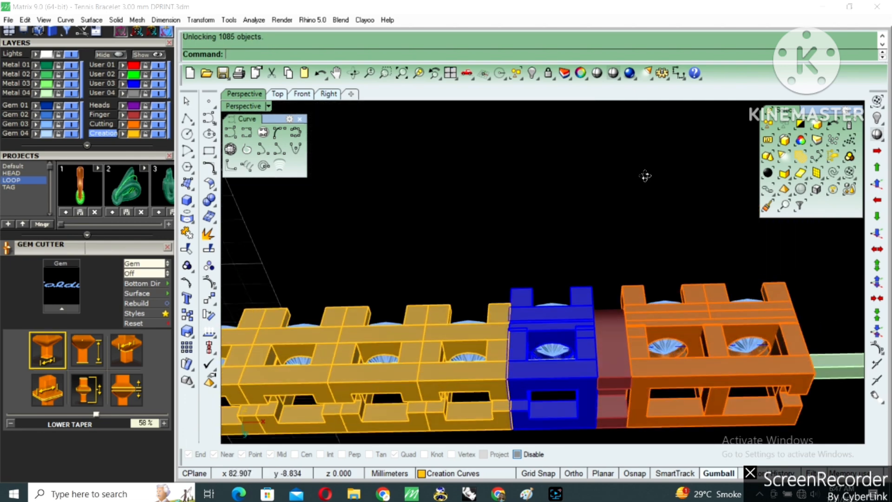
{"action": "scroll", "coordinate": [634, 236], "scroll_direction": "down", "scroll_amount": 3}
{"action": "right_click_drag", "start_coordinate": [635, 236], "coordinate": [417, 225]}
{"action": "scroll", "coordinate": [417, 225], "scroll_direction": "up", "scroll_amount": 2}
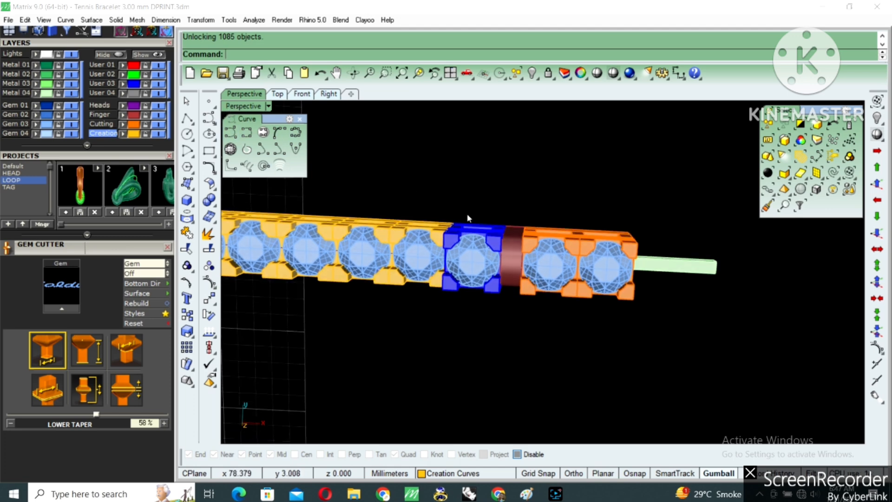
{"action": "scroll", "coordinate": [541, 218], "scroll_direction": "up", "scroll_amount": 2}
{"action": "left_click", "coordinate": [548, 274]}
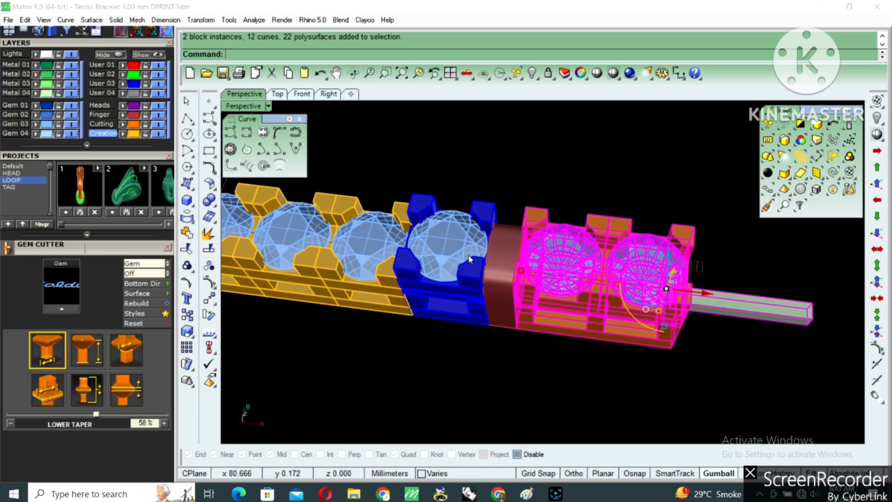
{"action": "left_click", "coordinate": [492, 271], "text": "shift"}
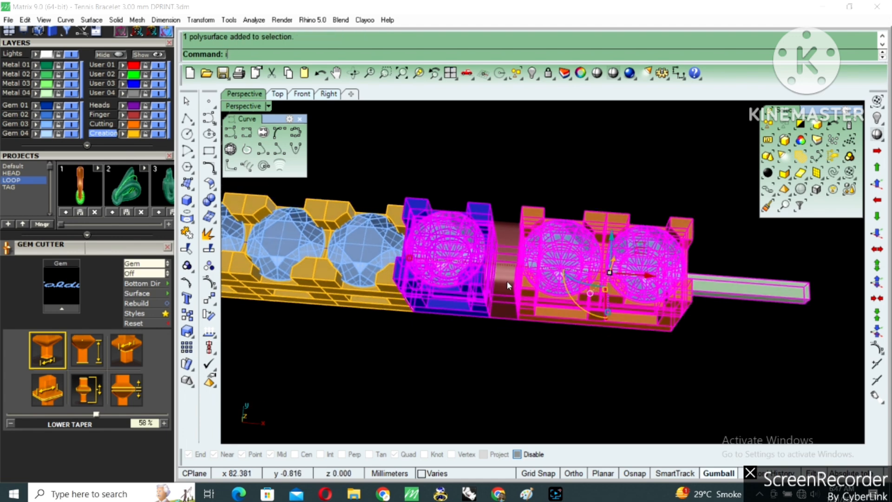
{"action": "key", "text": "ctrl+i"}
{"action": "key", "text": "ctrl+h"}
{"action": "right_click_drag", "start_coordinate": [514, 284], "coordinate": [352, 224]}
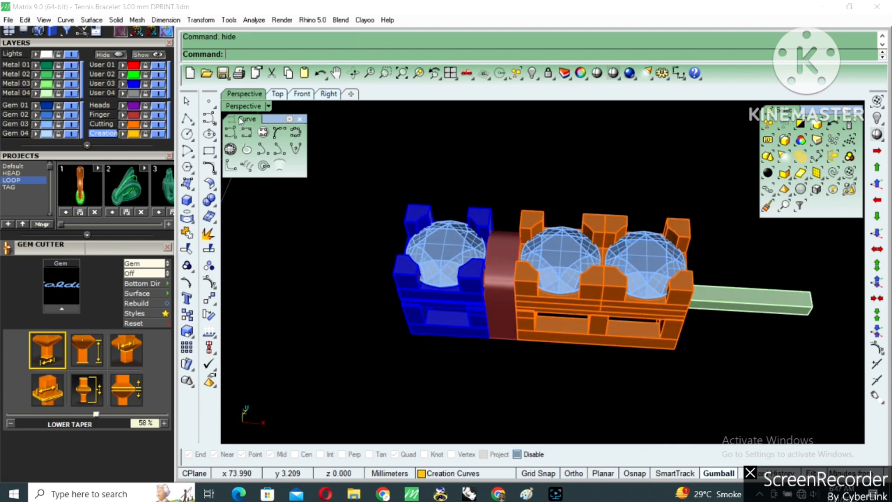
Draw a 0.7 mm diameter circle near the long side of the single-gem link in the Top view
{"action": "left_click", "coordinate": [277, 94]}
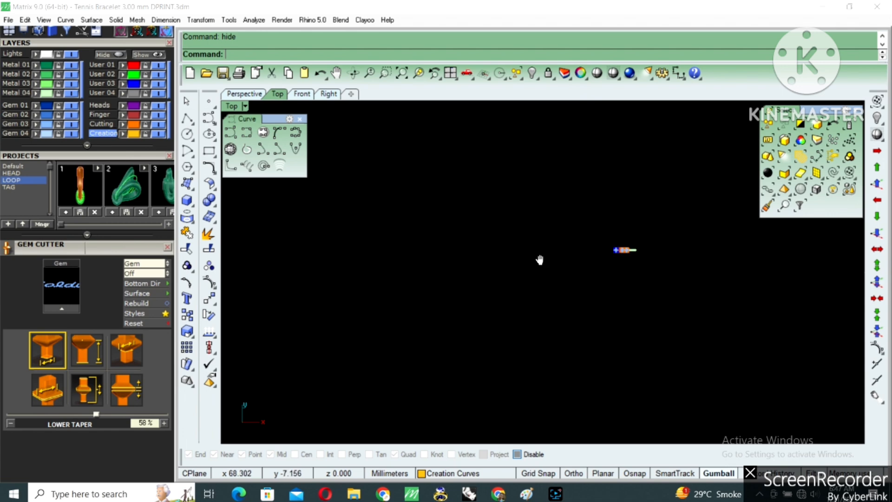
{"action": "scroll", "coordinate": [530, 251], "scroll_direction": "up", "scroll_amount": 10}
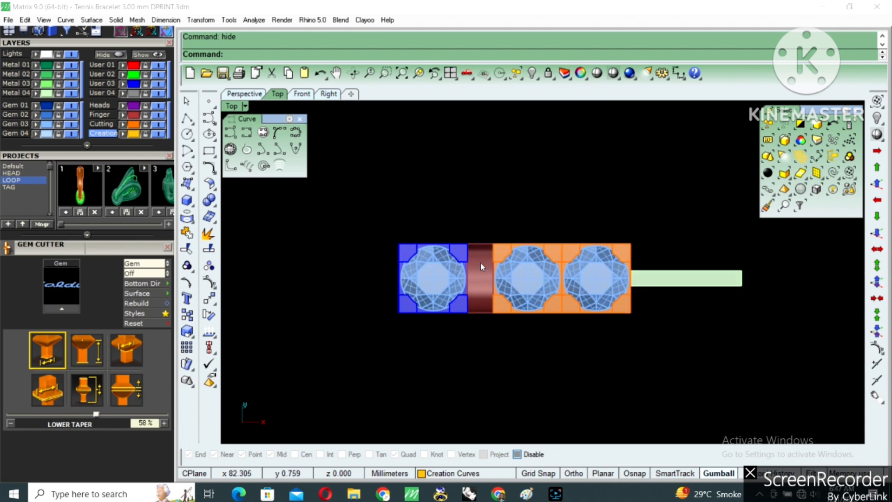
{"action": "left_click", "coordinate": [187, 135]}
{"action": "scroll", "coordinate": [397, 192], "scroll_direction": "up", "scroll_amount": 3}
{"action": "left_click", "coordinate": [452, 190]}
{"action": "type", "text": ".7"}
{"action": "key", "text": "Return"}
Offset the small circle outward by 0.6 mm to form a ring profile
{"action": "left_click_drag", "start_coordinate": [394, 124], "coordinate": [538, 263]}
{"action": "right_click_drag", "start_coordinate": [492, 212], "coordinate": [543, 229]}
{"action": "type", "text": "o"}
{"action": "key", "text": "Return"}
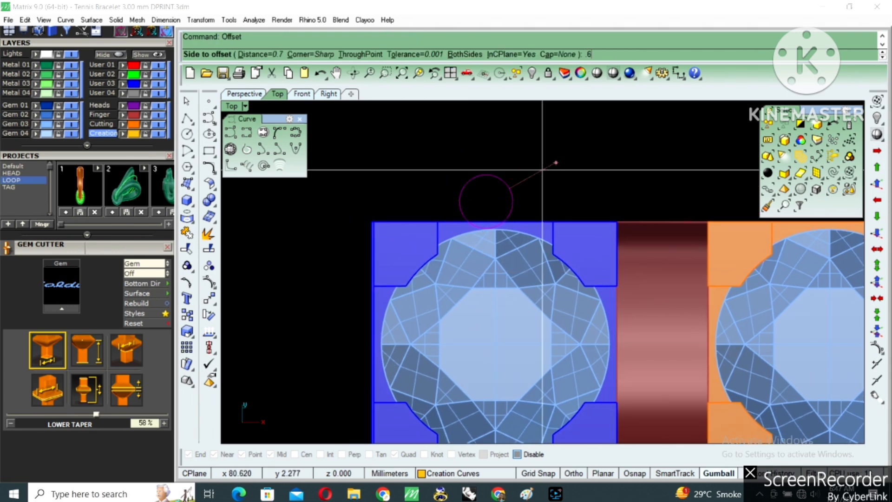
{"action": "left_click", "coordinate": [545, 173]}
Move both circles slightly outward so the ring profile partly overlaps the single-gem link's long edge
{"action": "scroll", "coordinate": [449, 168], "scroll_direction": "down", "scroll_amount": 2}
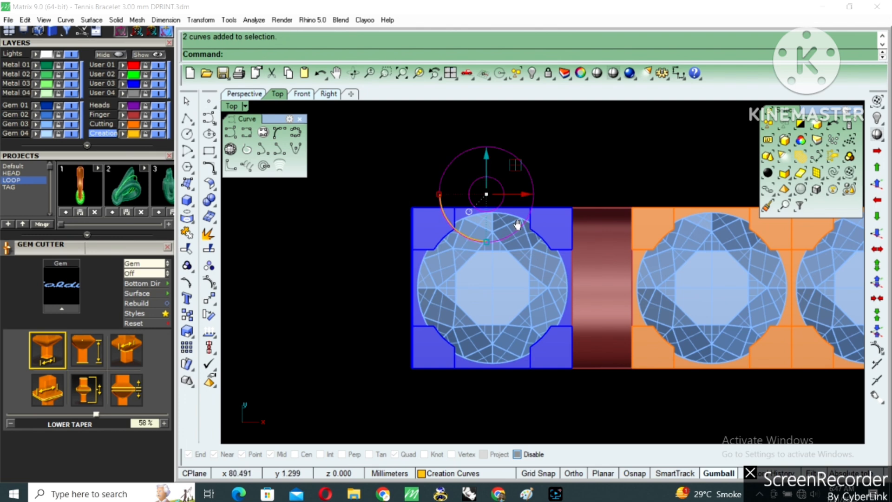
{"action": "scroll", "coordinate": [520, 226], "scroll_direction": "up", "scroll_amount": 2}
{"action": "type", "text": "m"}
{"action": "key", "text": "Return"}
{"action": "left_click", "coordinate": [537, 242]}
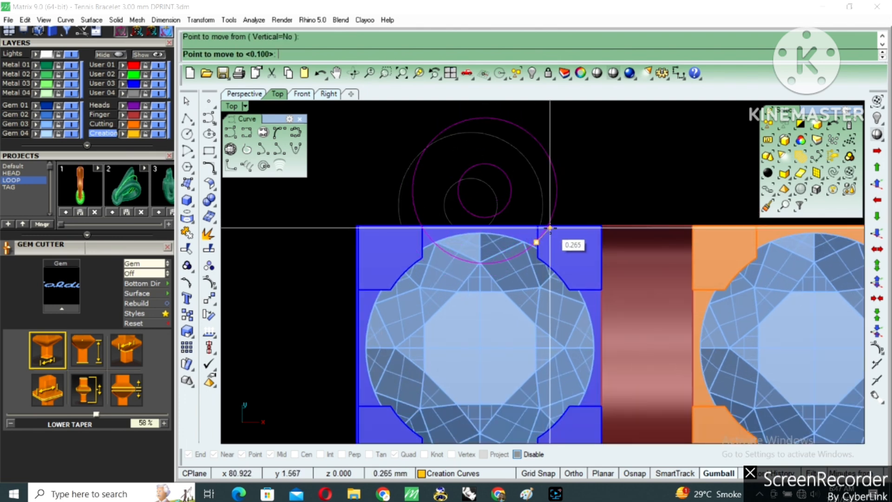
{"action": "left_click", "coordinate": [548, 231]}
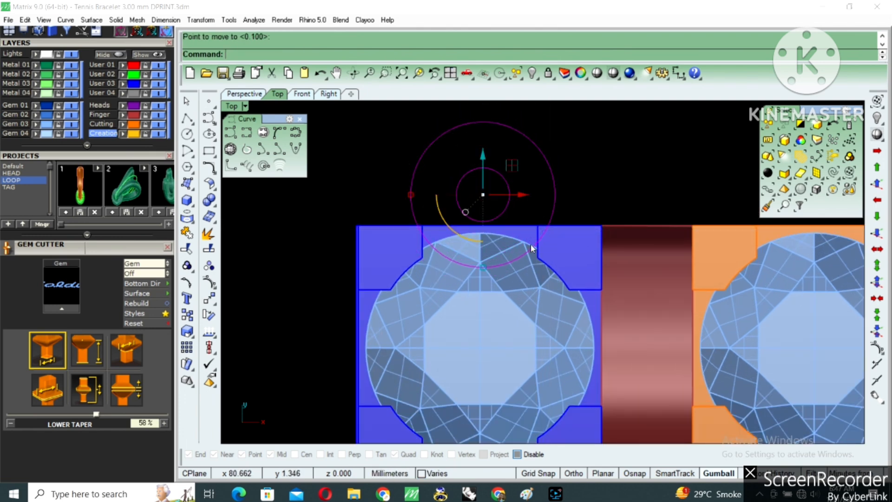
Extrude the two circles about 1.75 mm downward in one direction as a solid tube
{"action": "double_click", "coordinate": [232, 107]}
{"action": "double_click", "coordinate": [565, 107]}
{"action": "right_click_drag", "start_coordinate": [547, 183], "coordinate": [680, 163]}
{"action": "scroll", "coordinate": [617, 252], "scroll_direction": "up", "scroll_amount": 3}
{"action": "right_click_drag", "start_coordinate": [589, 241], "coordinate": [583, 245]}
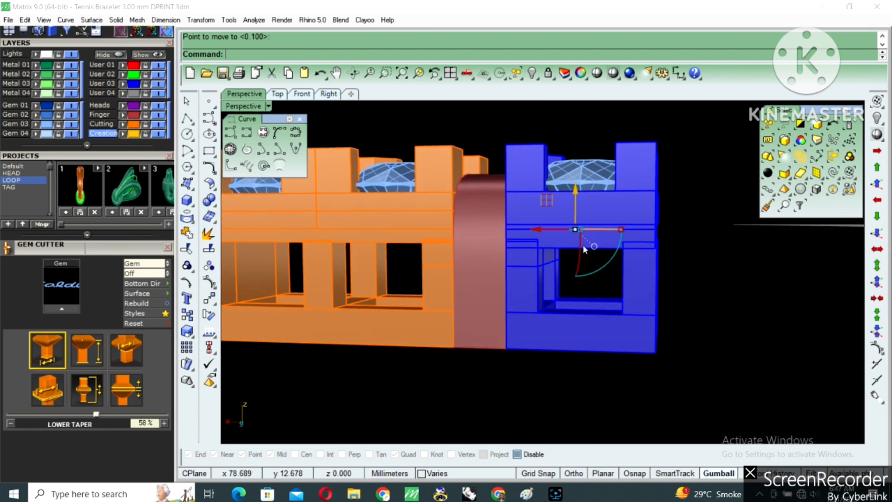
{"action": "type", "text": "E"}
{"action": "key", "text": "Return"}
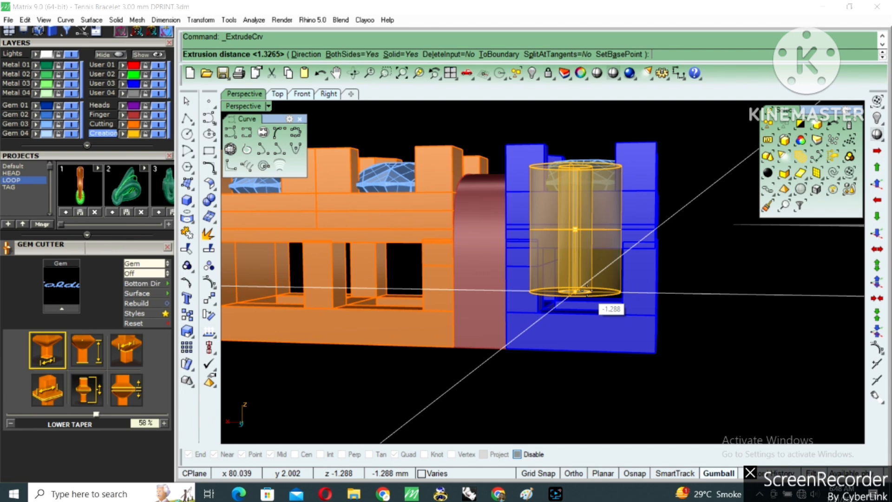
{"action": "type", "text": "B"}
{"action": "key", "text": "Return"}
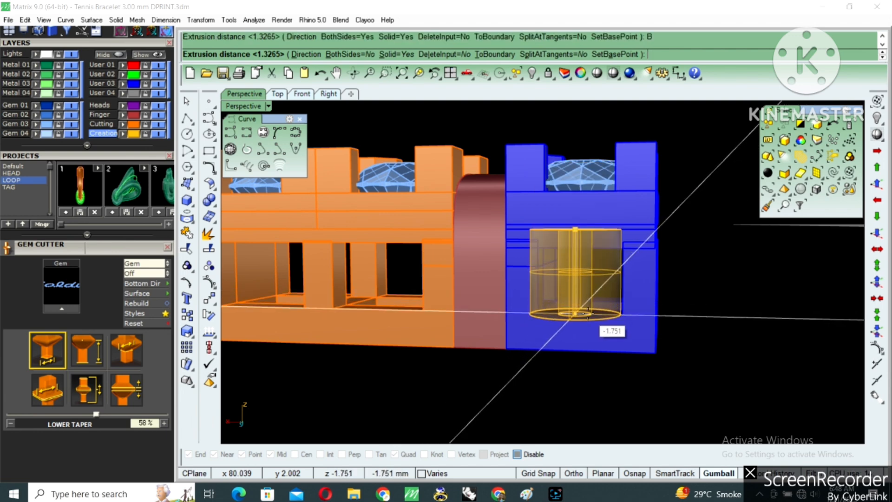
{"action": "left_click", "coordinate": [590, 311]}
Delete the source circles and shift the tube slightly down along the single-gem link's side
{"action": "scroll", "coordinate": [594, 285], "scroll_direction": "down", "scroll_amount": 2}
{"action": "right_click_drag", "start_coordinate": [604, 288], "coordinate": [569, 300]}
{"action": "key", "text": "Delete"}
{"action": "scroll", "coordinate": [561, 291], "scroll_direction": "up", "scroll_amount": 4}
{"action": "left_click_drag", "start_coordinate": [567, 295], "coordinate": [568, 305]}
Mirror the tube across the bracelet's centreline through the origin onto the opposite side of the single-gem link
{"action": "scroll", "coordinate": [582, 235], "scroll_direction": "down", "scroll_amount": 4}
{"action": "right_click_drag", "start_coordinate": [581, 235], "coordinate": [511, 300]}
{"action": "left_click", "coordinate": [631, 304]}
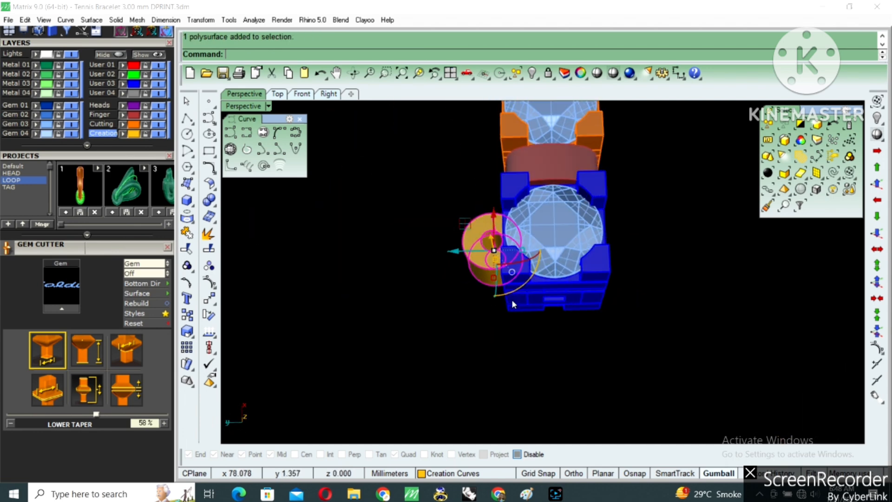
{"action": "type", "text": "mirror"}
{"action": "key", "text": "Return"}
{"action": "type", "text": "0"}
{"action": "key", "text": "Return"}
{"action": "type", "text": "0"}
{"action": "left_click", "coordinate": [513, 299]}
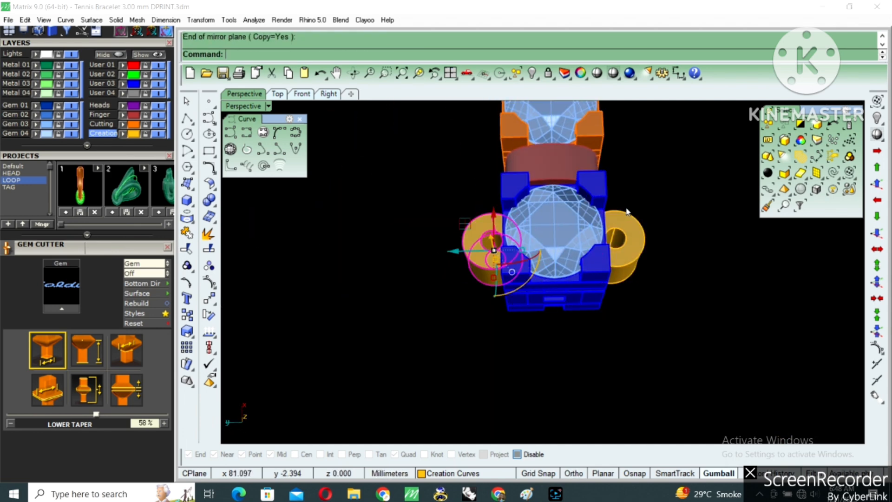
Move the tubes on the single-gem link to layer User 03
{"action": "left_click", "coordinate": [123, 83]}
{"action": "right_click_drag", "start_coordinate": [534, 233], "coordinate": [497, 237]}
{"action": "key", "text": "Escape"}
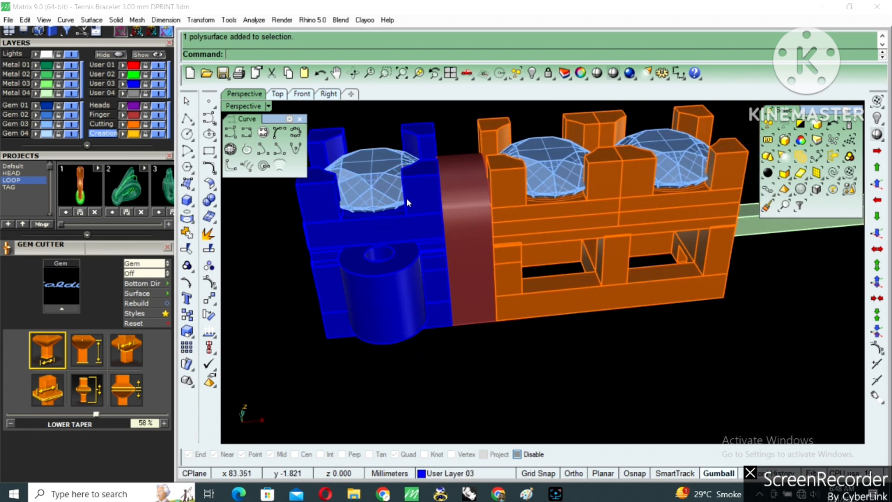
Draw a short straight line outward from the midpoint of the two-gem link's side edge
{"action": "left_click", "coordinate": [186, 119]}
{"action": "scroll", "coordinate": [550, 232], "scroll_direction": "up", "scroll_amount": 10}
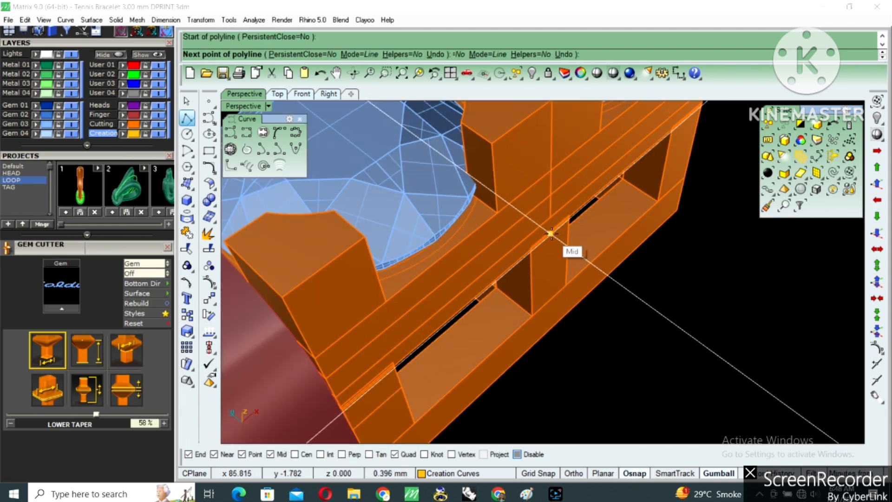
{"action": "left_click", "coordinate": [550, 232]}
{"action": "scroll", "coordinate": [550, 232], "scroll_direction": "down", "scroll_amount": 3}
{"action": "left_click", "coordinate": [619, 287]}
{"action": "right_click", "coordinate": [620, 287]}
{"action": "left_click", "coordinate": [617, 285]}
{"action": "right_click_drag", "start_coordinate": [617, 285], "coordinate": [578, 297]}
Try piping the short line with a 0.6 mm radius and undo it
{"action": "type", "text": "P"}
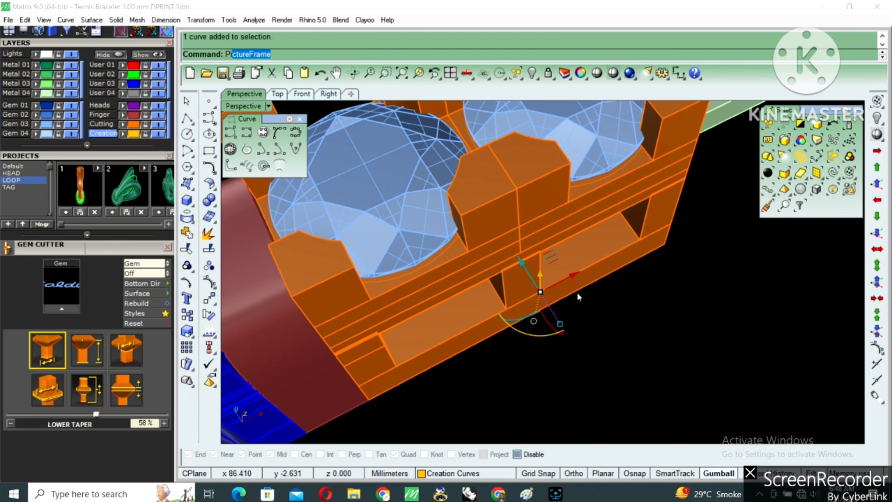
{"action": "type", "text": "ipe"}
{"action": "key", "text": "Return"}
{"action": "key", "text": "Return"}
{"action": "key", "text": "Return"}
{"action": "key", "text": "Return"}
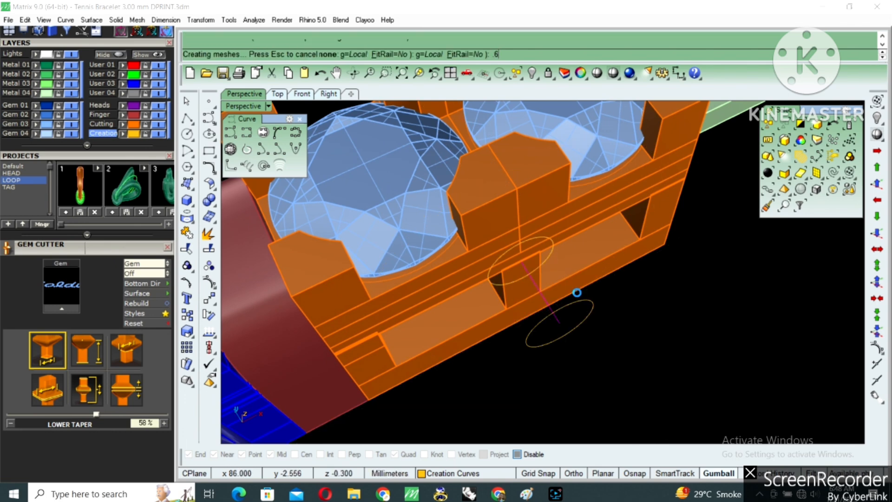
{"action": "key", "text": "ctrl+z"}
Pipe the short line with a 0.5 mm radius and shift the resulting peg slightly inward toward the link
{"action": "key", "text": "Return"}
{"action": "type", "text": ".5"}
{"action": "key", "text": "Return"}
{"action": "key", "text": "Return"}
{"action": "right_click_drag", "start_coordinate": [554, 314], "coordinate": [611, 327]}
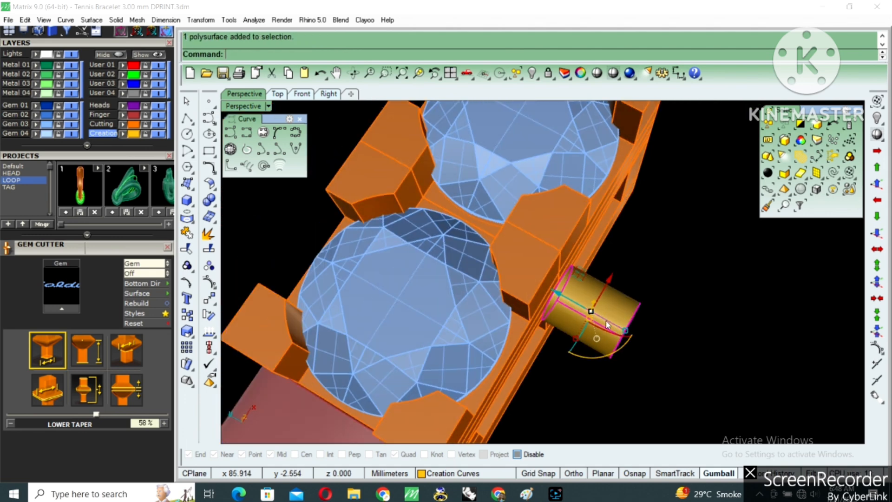
{"action": "left_click_drag", "start_coordinate": [568, 302], "coordinate": [548, 295]}
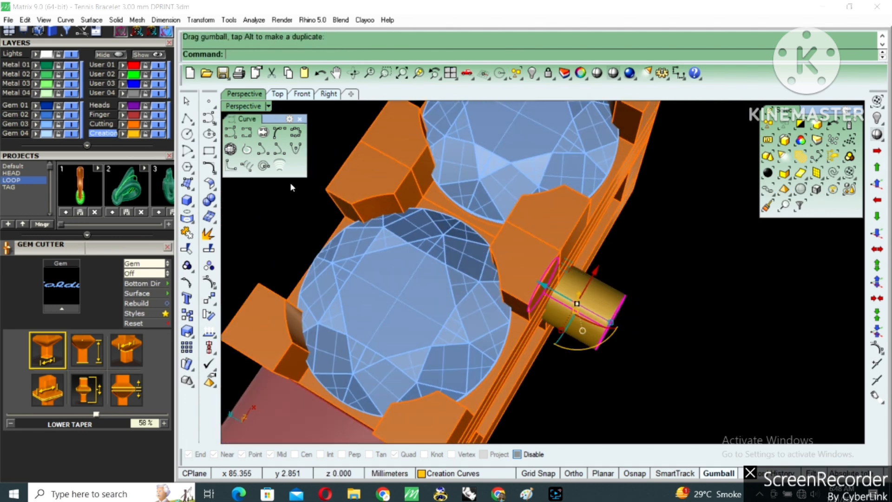
Draw a sphere wider than the peg, centred on the peg's outer end, as its ball tip
{"action": "left_click", "coordinate": [193, 207]}
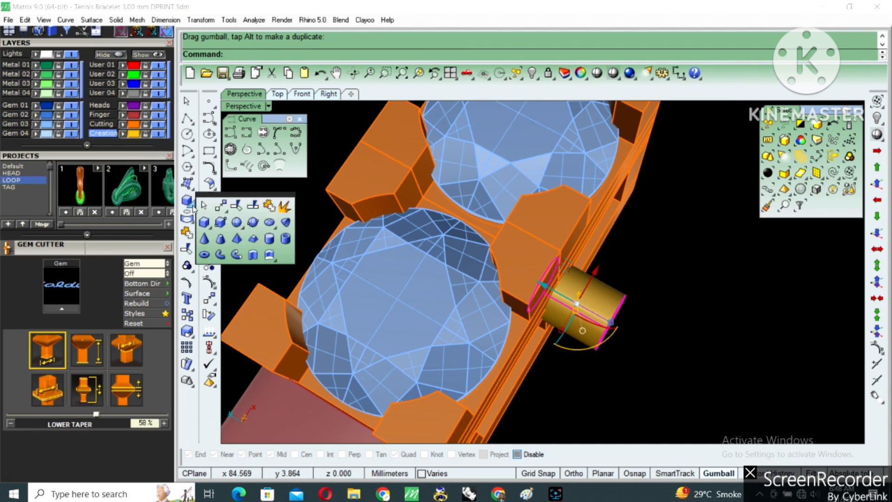
{"action": "left_click", "coordinate": [242, 223]}
{"action": "right_click_drag", "start_coordinate": [637, 329], "coordinate": [570, 297]}
{"action": "key", "text": "alt"}
{"action": "left_click", "coordinate": [543, 246]}
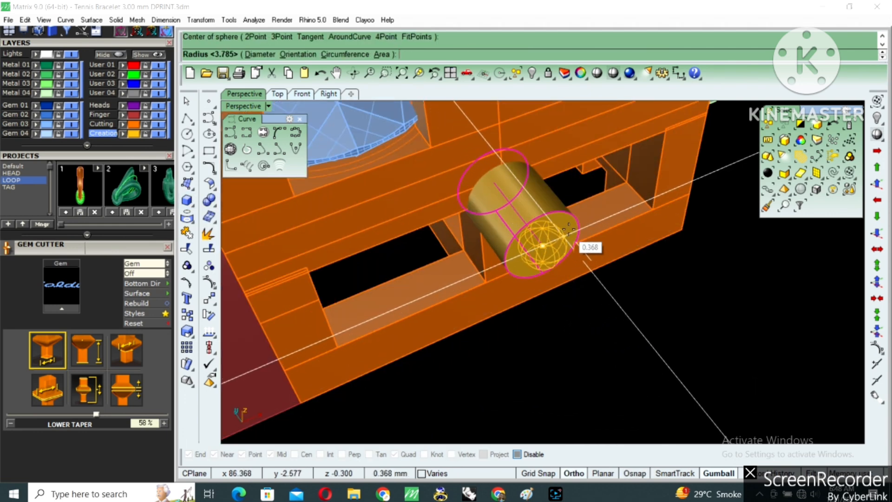
{"action": "left_click", "coordinate": [591, 214], "text": "shift"}
{"action": "right_click_drag", "start_coordinate": [584, 216], "coordinate": [526, 281]}
{"action": "scroll", "coordinate": [525, 282], "scroll_direction": "down", "scroll_amount": 6}
{"action": "scroll", "coordinate": [525, 281], "scroll_direction": "up", "scroll_amount": 5}
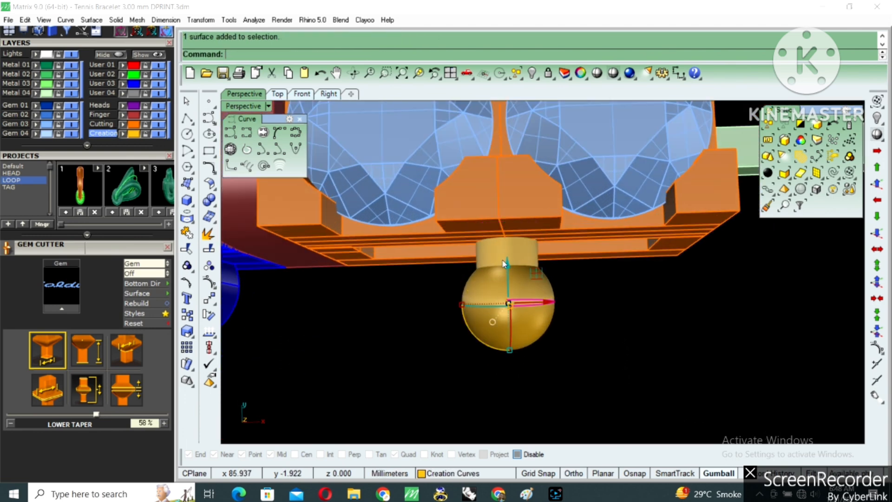
Group the peg with its ball and mirror them from point 0 across the bracelet's lengthwise centre line
{"action": "left_click_drag", "start_coordinate": [509, 279], "coordinate": [552, 287]}
{"action": "scroll", "coordinate": [459, 335], "scroll_direction": "down", "scroll_amount": 6}
{"action": "right_click_drag", "start_coordinate": [507, 316], "coordinate": [535, 325]}
{"action": "key", "text": "ctrl+g"}
{"action": "type", "text": "mi"}
{"action": "key", "text": "Return"}
{"action": "type", "text": "0"}
{"action": "key", "text": "Return"}
{"action": "key", "text": "shift"}
{"action": "left_click", "coordinate": [625, 325]}
{"action": "scroll", "coordinate": [623, 336], "scroll_direction": "down", "scroll_amount": 6}
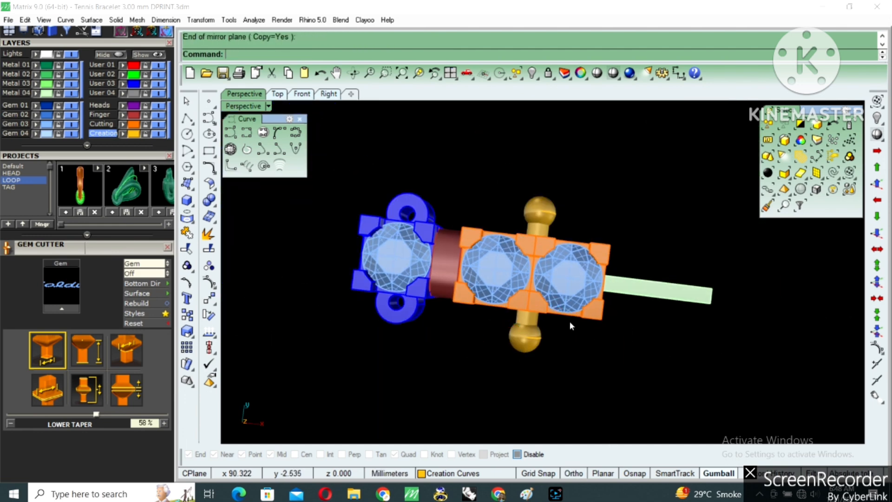
Assign both ball pegs on the two-gem link to the Cutting layer
{"action": "left_click", "coordinate": [596, 340]}
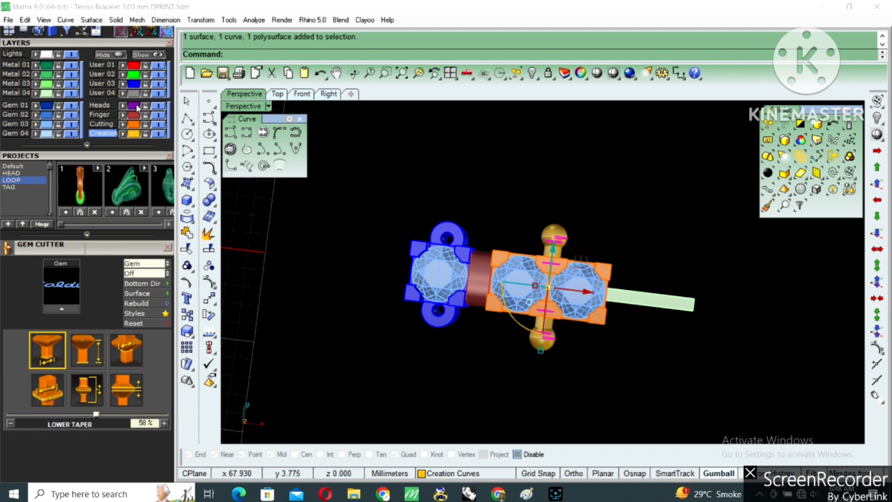
{"action": "left_click", "coordinate": [125, 124]}
Move one side tube of the single-gem link slightly outward, perpendicular to the bracelet's length
{"action": "left_click", "coordinate": [453, 204]}
{"action": "scroll", "coordinate": [455, 227], "scroll_direction": "up", "scroll_amount": 4}
{"action": "right_click_drag", "start_coordinate": [456, 209], "coordinate": [456, 230]}
{"action": "scroll", "coordinate": [457, 230], "scroll_direction": "up", "scroll_amount": 4}
{"action": "type", "text": "m"}
{"action": "key", "text": "Return"}
{"action": "left_click", "coordinate": [491, 217]}
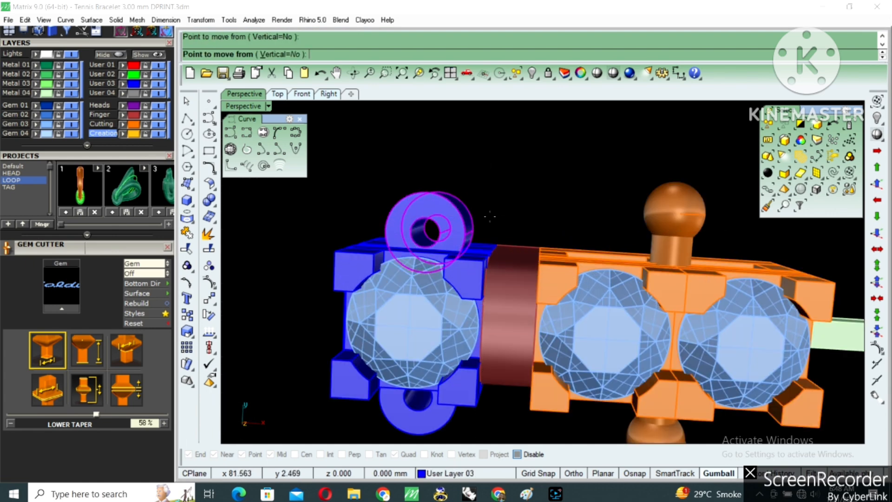
{"action": "left_click", "coordinate": [490, 208], "text": "shift"}
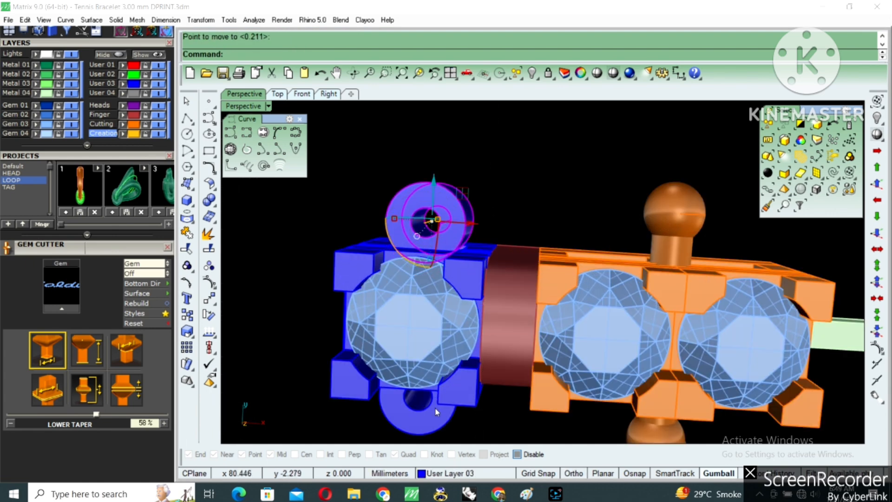
Replace the single-gem link's opposite tube with a mirrored copy of the moved tube and group the link's parts
{"action": "left_click", "coordinate": [454, 219]}
{"action": "scroll", "coordinate": [575, 261], "scroll_direction": "down", "scroll_amount": 4}
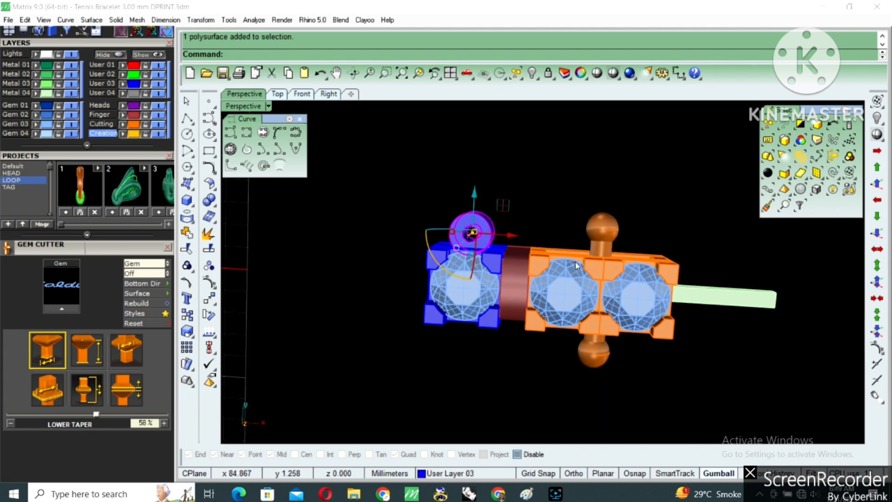
{"action": "key", "text": "Return"}
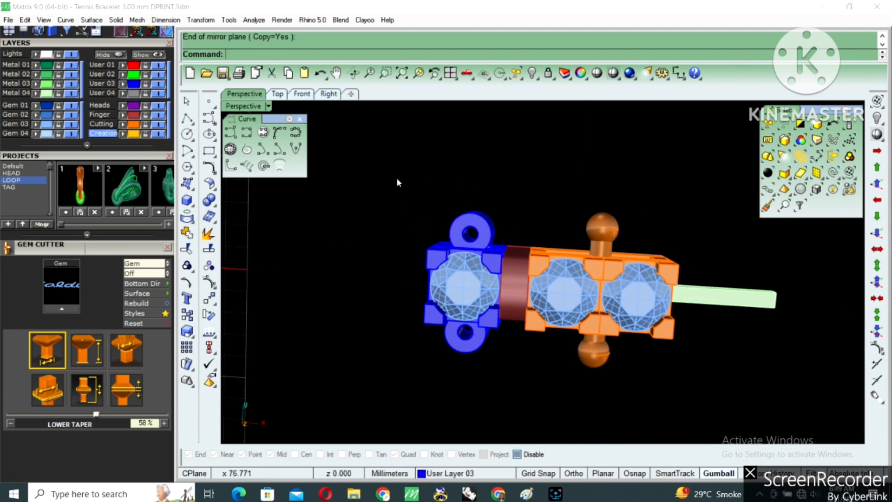
{"action": "left_click_drag", "start_coordinate": [523, 393], "coordinate": [524, 392]}
{"action": "key", "text": "ctrl+g"}
Try pulling the single-gem link and the connector block away from the two-gem link, and restore their positions
{"action": "right_click_drag", "start_coordinate": [517, 365], "coordinate": [517, 307]}
{"action": "left_click", "coordinate": [474, 298]}
{"action": "left_click", "coordinate": [487, 280]}
{"action": "left_click_drag", "start_coordinate": [469, 252], "coordinate": [468, 153]}
{"action": "key", "text": "Escape"}
{"action": "scroll", "coordinate": [663, 274], "scroll_direction": "up", "scroll_amount": 3}
{"action": "right_click_drag", "start_coordinate": [579, 278], "coordinate": [604, 313]}
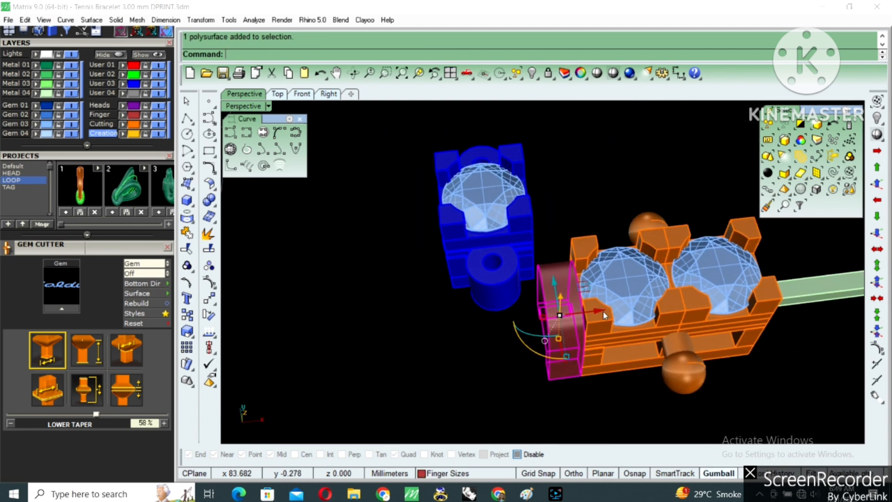
{"action": "left_click_drag", "start_coordinate": [581, 313], "coordinate": [513, 335]}
{"action": "left_click", "coordinate": [514, 338]}
{"action": "right_click_drag", "start_coordinate": [515, 338], "coordinate": [548, 316]}
{"action": "key", "text": "ctrl+z"}
{"action": "key", "text": "ctrl+z"}
{"action": "left_click", "coordinate": [528, 309]}
{"action": "right_click_drag", "start_coordinate": [646, 321], "coordinate": [493, 281]}
{"action": "left_click_drag", "start_coordinate": [450, 245], "coordinate": [521, 272]}
{"action": "key", "text": "Escape"}
{"action": "right_click_drag", "start_coordinate": [522, 273], "coordinate": [683, 292]}
Show the hidden row of bracelet links and gems again beside the clasp end pieces
{"action": "scroll", "coordinate": [438, 288], "scroll_direction": "down", "scroll_amount": 5}
{"action": "scroll", "coordinate": [683, 293], "scroll_direction": "down", "scroll_amount": 5}
{"action": "key", "text": "ctrl+shift+h"}
{"action": "right_click_drag", "start_coordinate": [707, 343], "coordinate": [385, 370]}
{"action": "right_click_drag", "start_coordinate": [270, 340], "coordinate": [290, 343]}
{"action": "left_click_drag", "start_coordinate": [288, 344], "coordinate": [611, 190]}
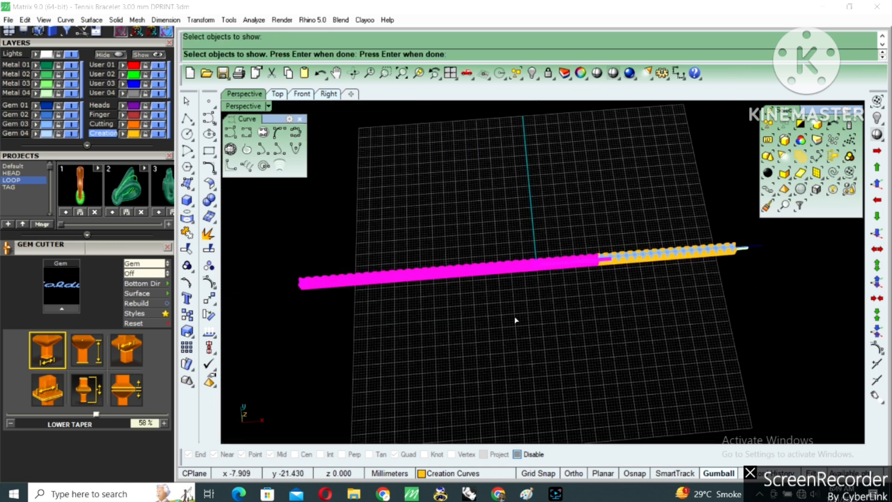
{"action": "left_click_drag", "start_coordinate": [728, 195], "coordinate": [753, 240]}
{"action": "key", "text": "Return"}
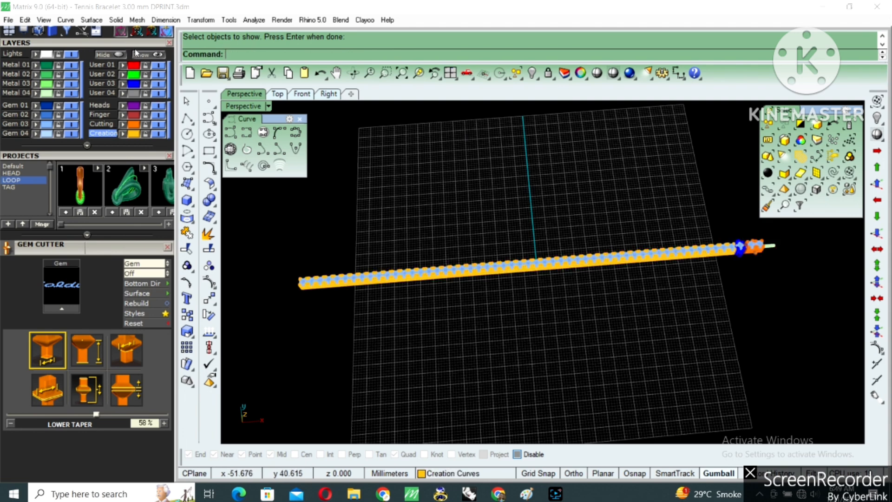
Switch the display to Working Shade and copy one middle gem link about 6 mm sideways out of the bracelet row
{"action": "scroll", "coordinate": [129, 180], "scroll_direction": "up", "scroll_amount": 5}
{"action": "scroll", "coordinate": [129, 180], "scroll_direction": "up", "scroll_amount": 1}
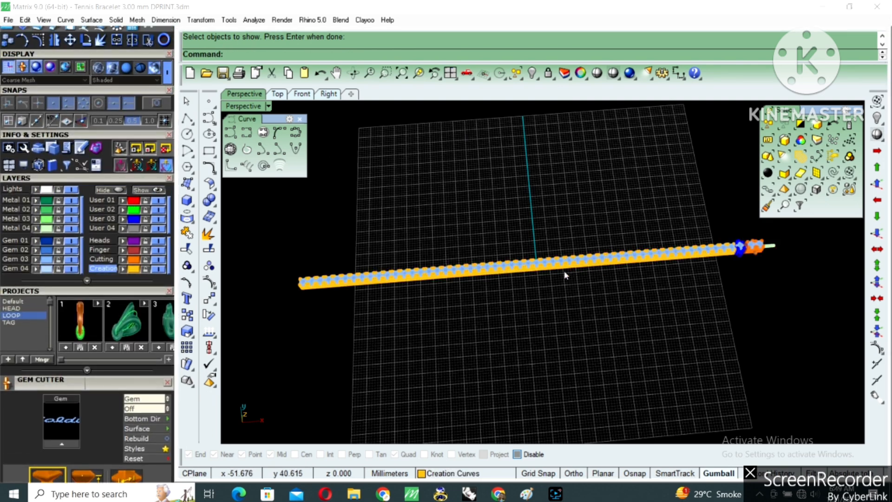
{"action": "scroll", "coordinate": [534, 265], "scroll_direction": "up", "scroll_amount": 8}
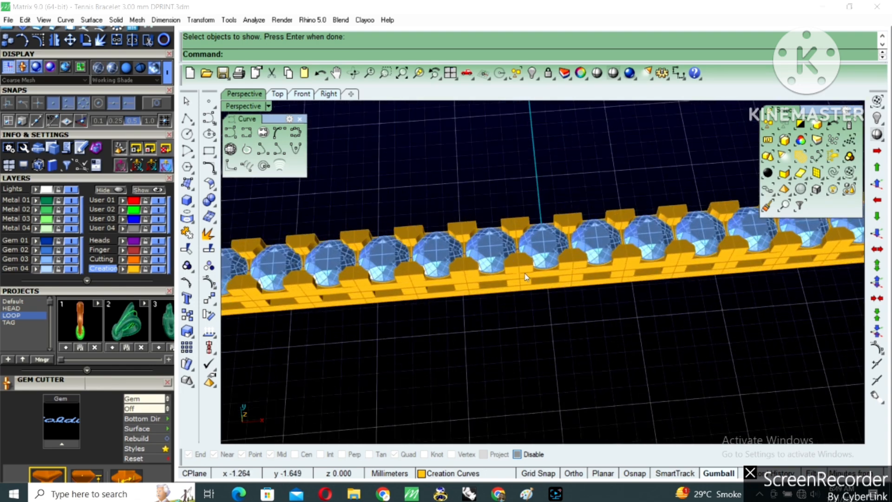
{"action": "left_click", "coordinate": [534, 279]}
{"action": "right_click_drag", "start_coordinate": [534, 278], "coordinate": [527, 211]}
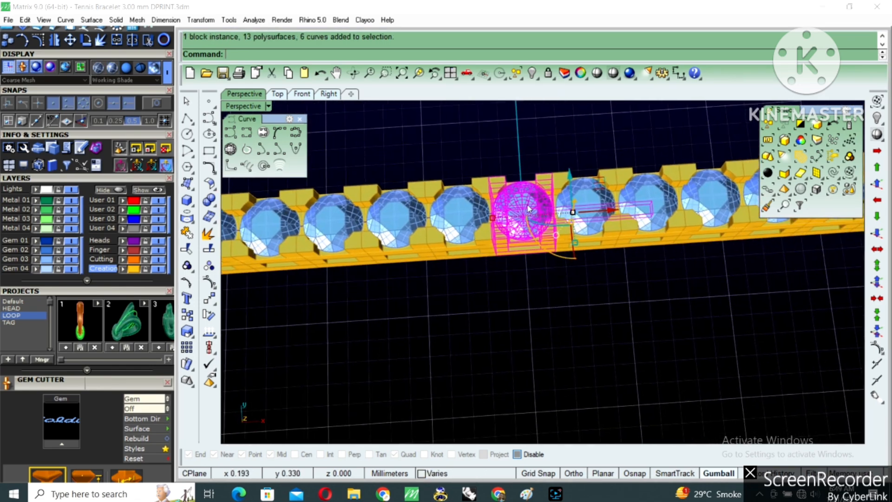
{"action": "left_click", "coordinate": [572, 212]}
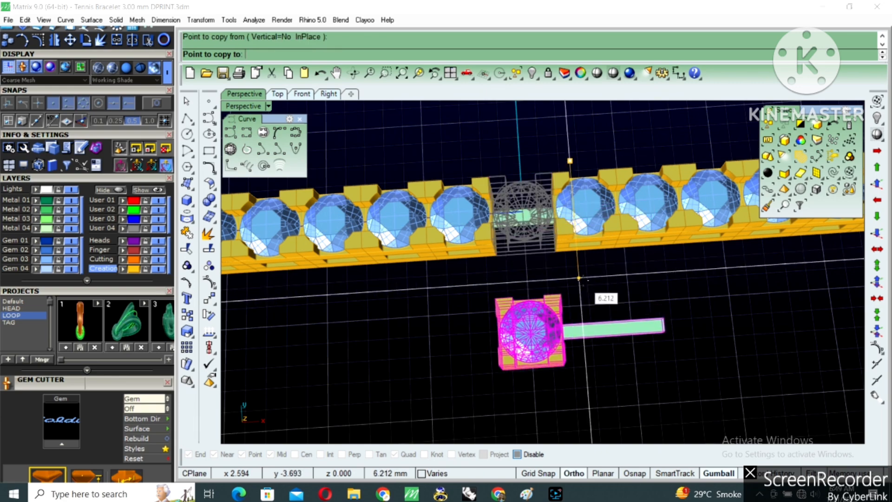
{"action": "left_click", "coordinate": [539, 253]}
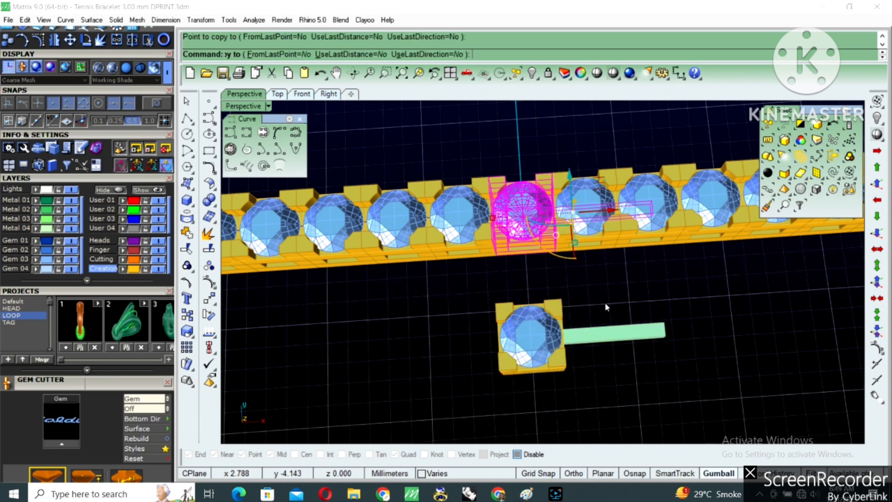
{"action": "key", "text": "Return"}
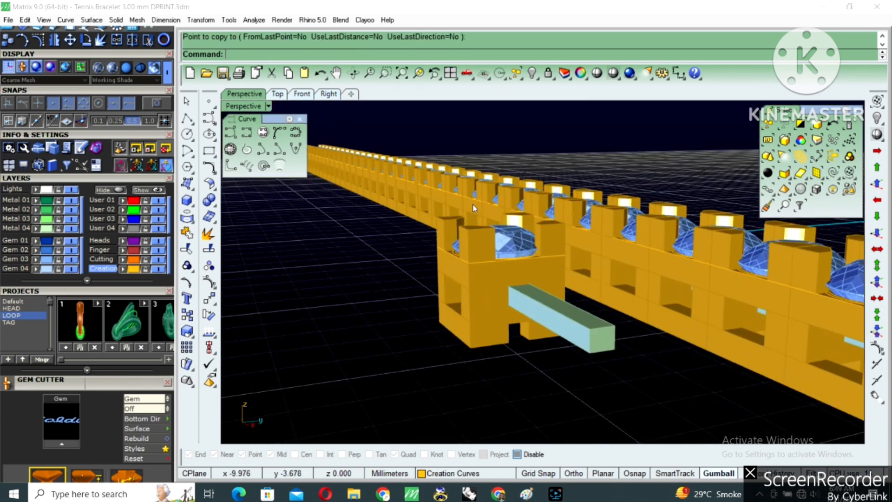